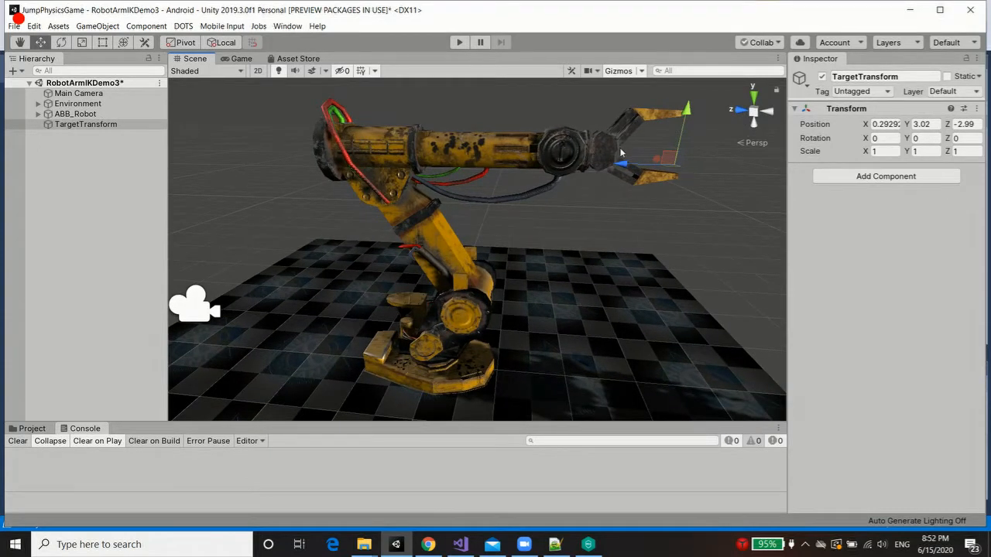
Expand the full ABB_Robot hierarchy and inspect the Lower_Base part in the scene.
left_click_drag(608, 239, 580, 314, "alt")
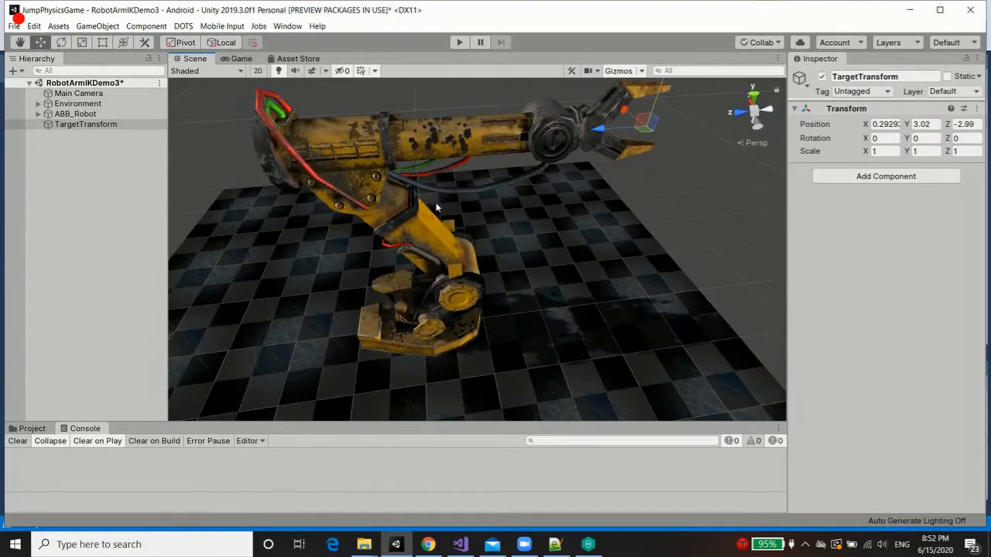
left_click_drag(588, 207, 593, 186, "alt")
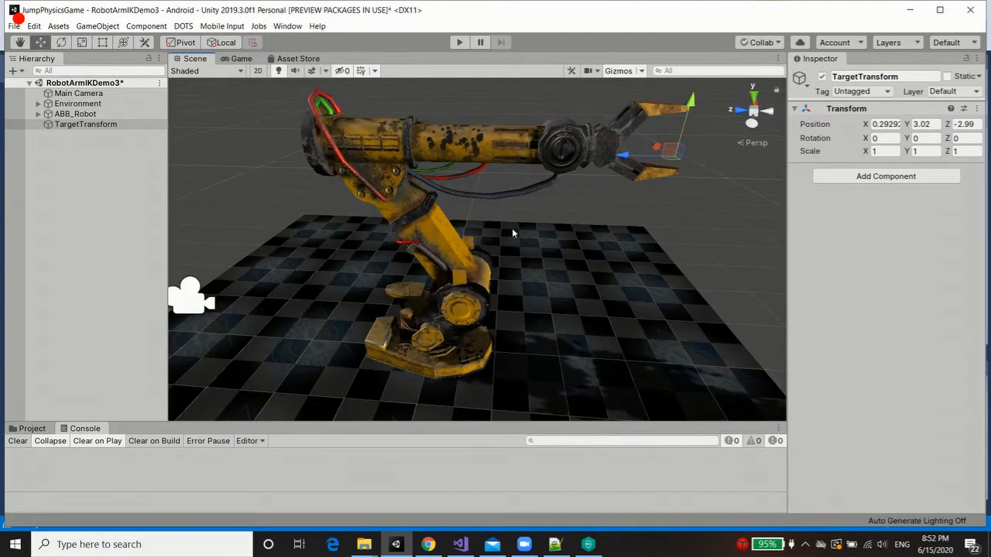
right_click_drag(511, 230, 493, 289, "alt")
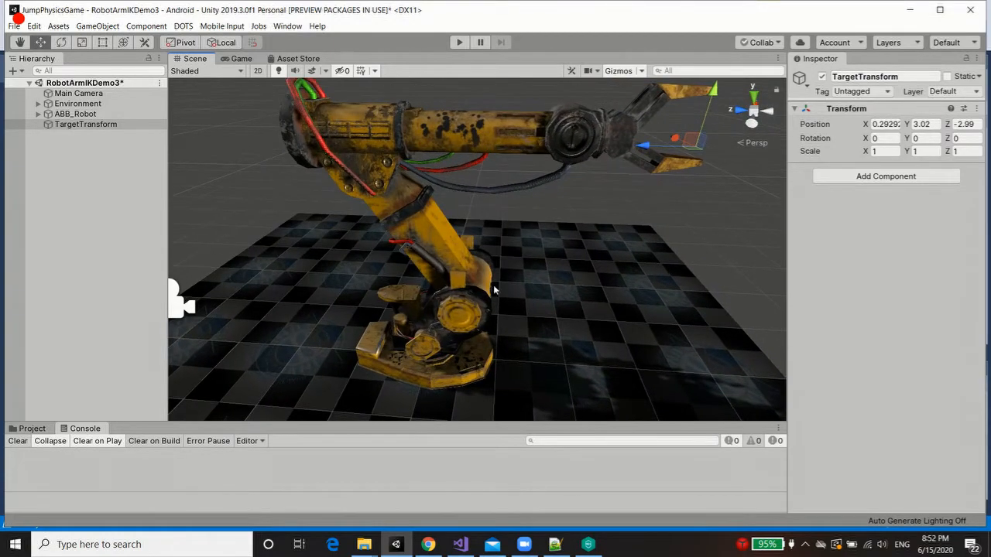
left_click_drag(534, 288, 558, 266, "alt")
left_click(45, 124)
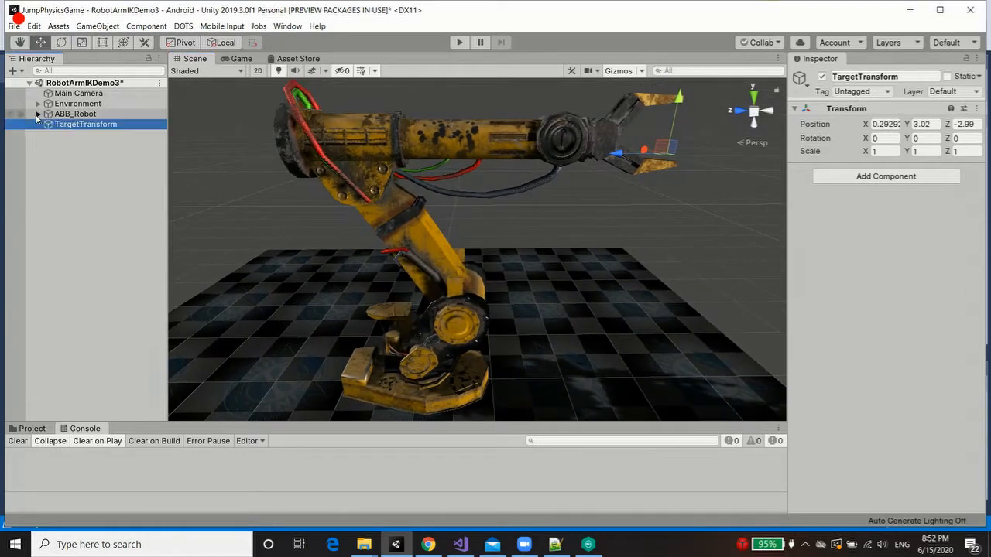
left_click(38, 113, "alt")
left_click(91, 125)
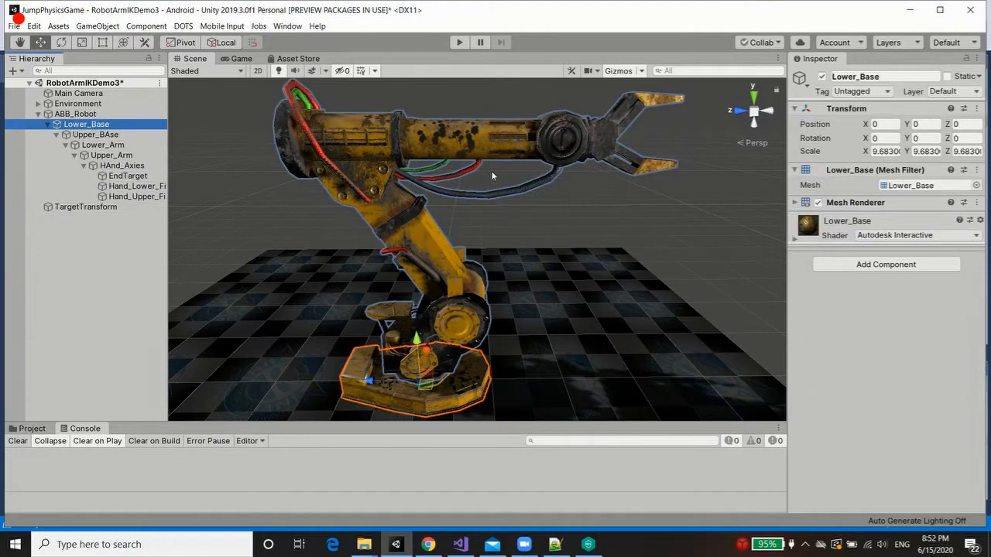
right_click_drag(586, 266, 626, 260, "alt")
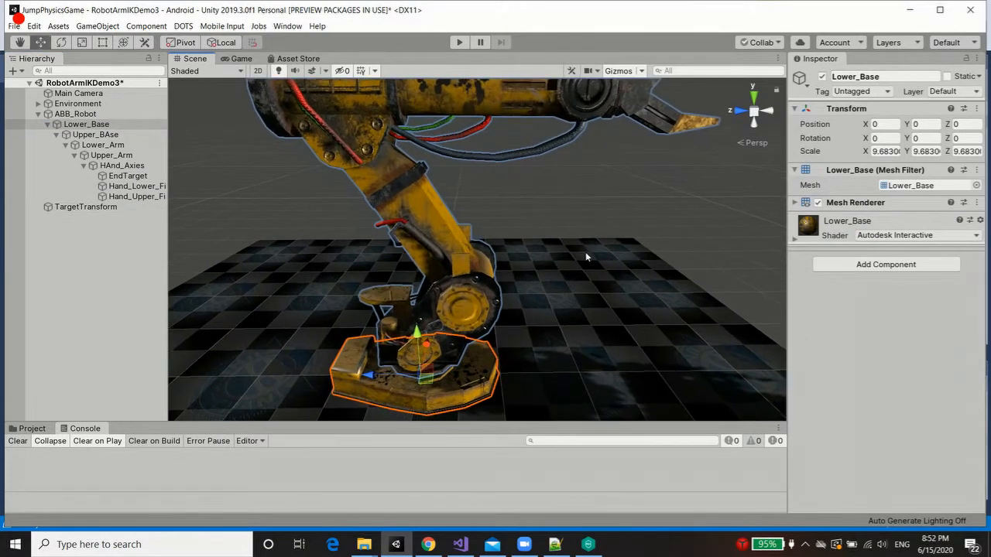
middle_click_drag(559, 252, 583, 233)
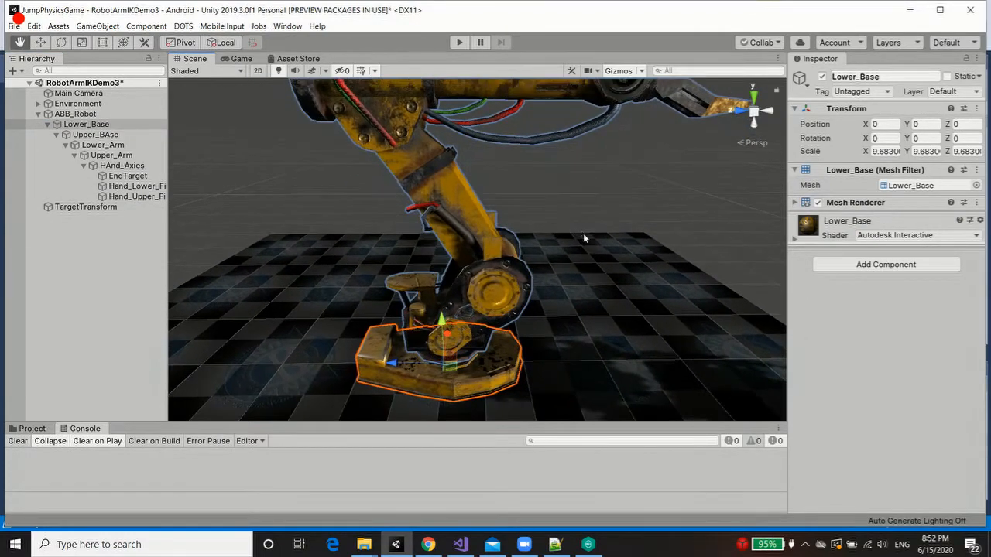
left_click_drag(583, 233, 560, 283, "alt")
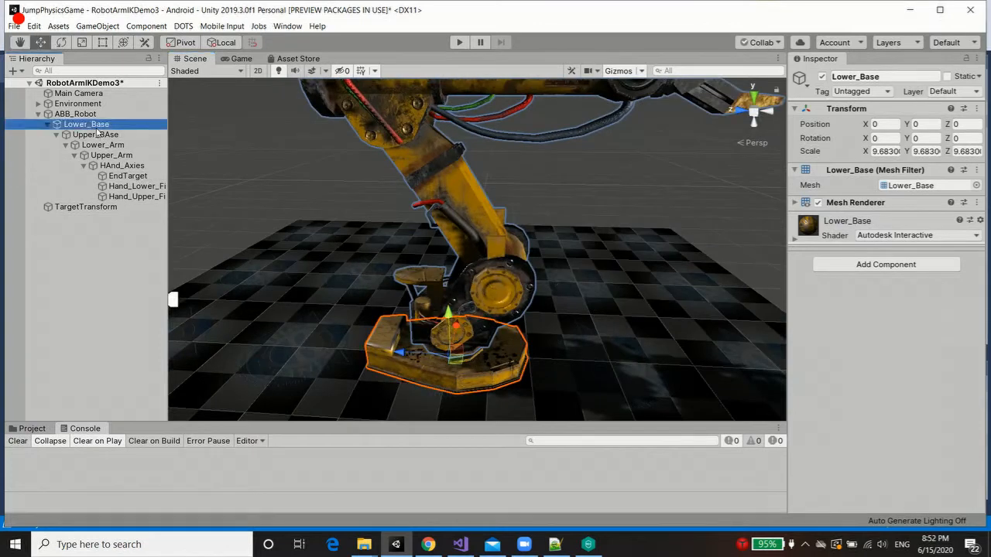
Try rotating the Upper_BAse part about 84 degrees around its Y axis and undo the rotation.
left_click(93, 137)
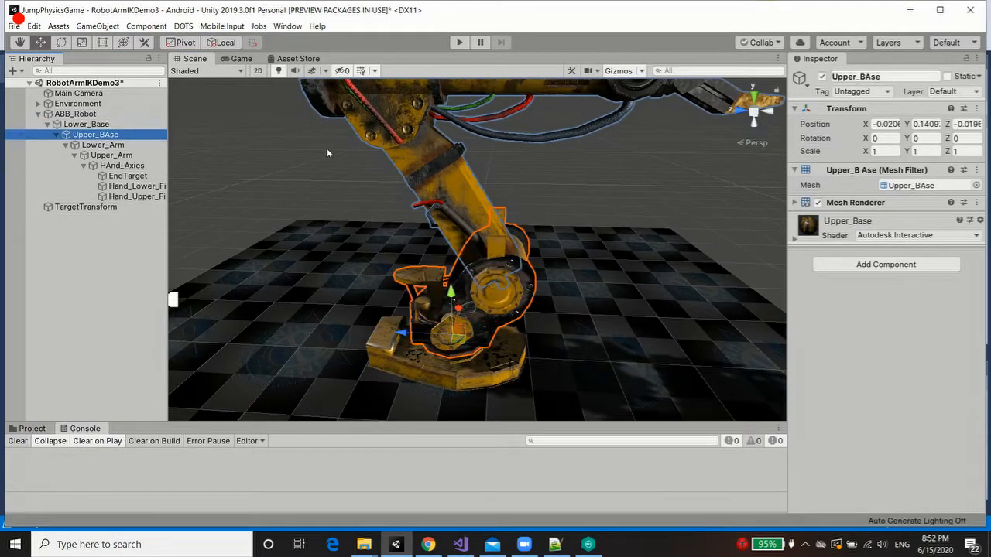
key("e")
left_click(466, 370)
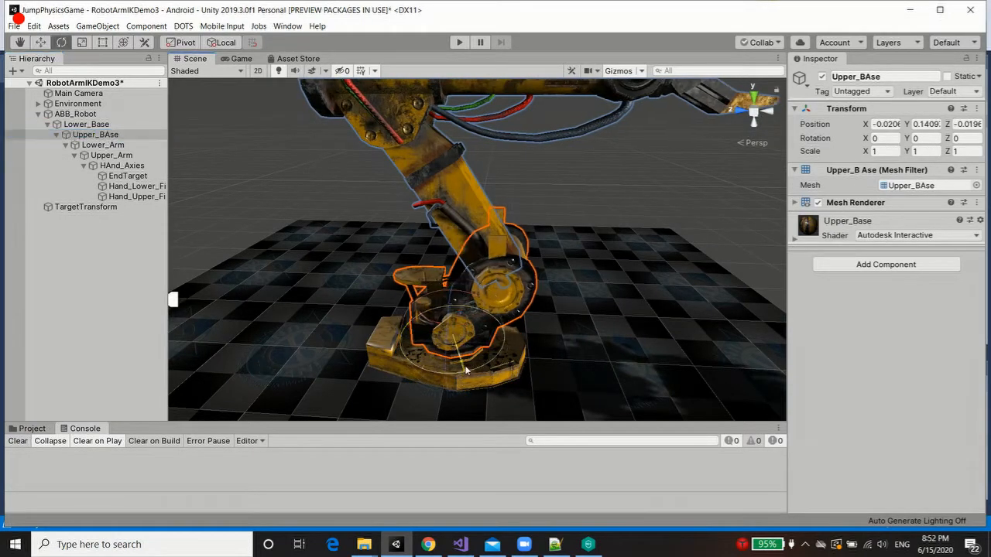
left_click_drag(465, 370, 301, 323)
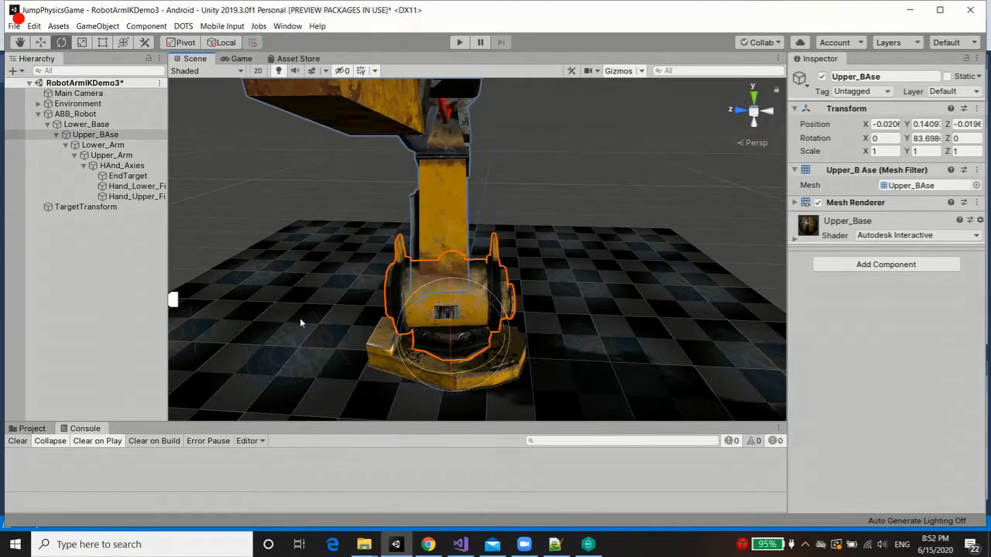
key("ctrl+z")
Add a Dynamic Joint Limit Hinge component to Upper_BAse.
left_click(874, 263)
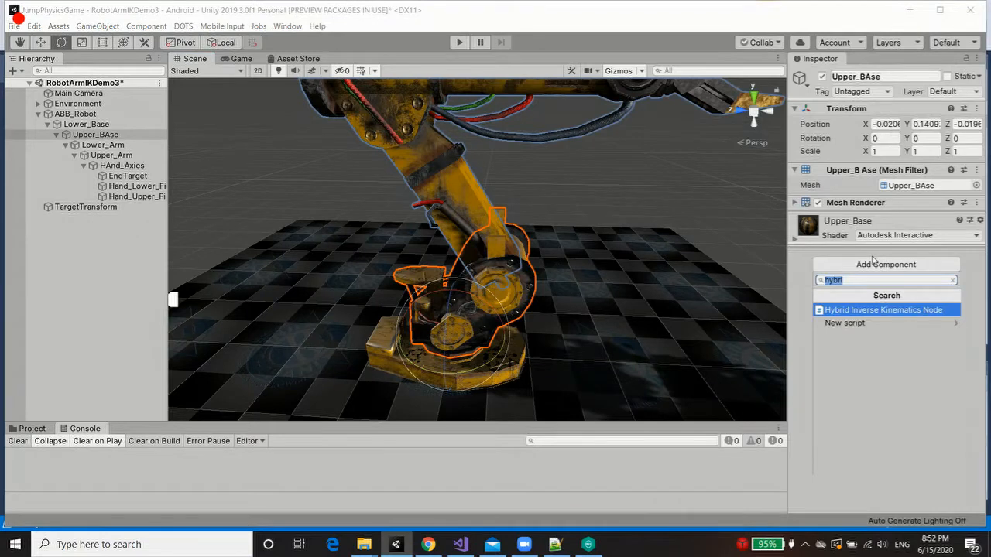
type("dynam")
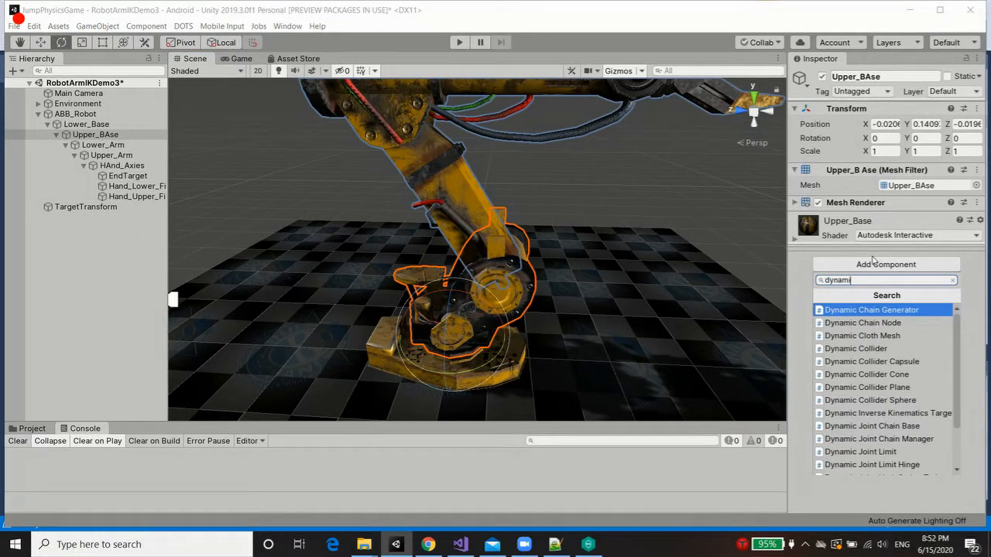
type("ichi")
key("BackSpace")
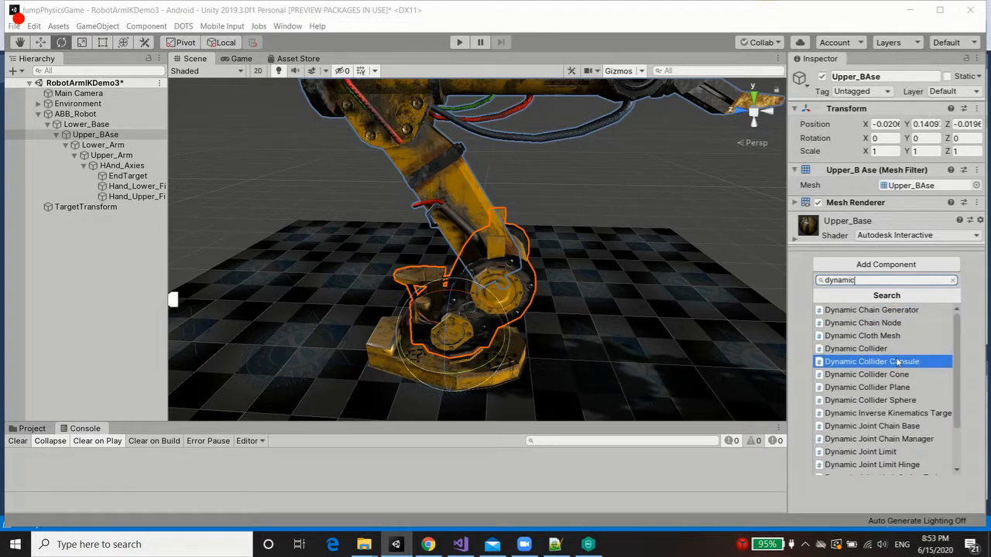
key("Down")
key("Down")
key("Down")
key("Down")
key("Down")
key("Down")
key("Down")
key("Down")
key("Return")
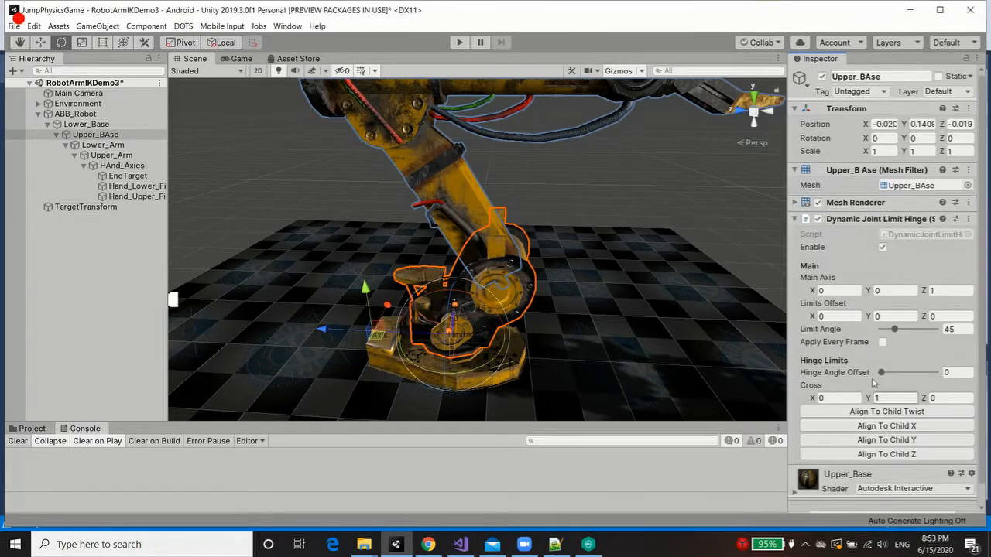
Align the Upper_BAse hinge to Child Y and set its Limit Angle to 180.
scroll(884, 329, "down", 1)
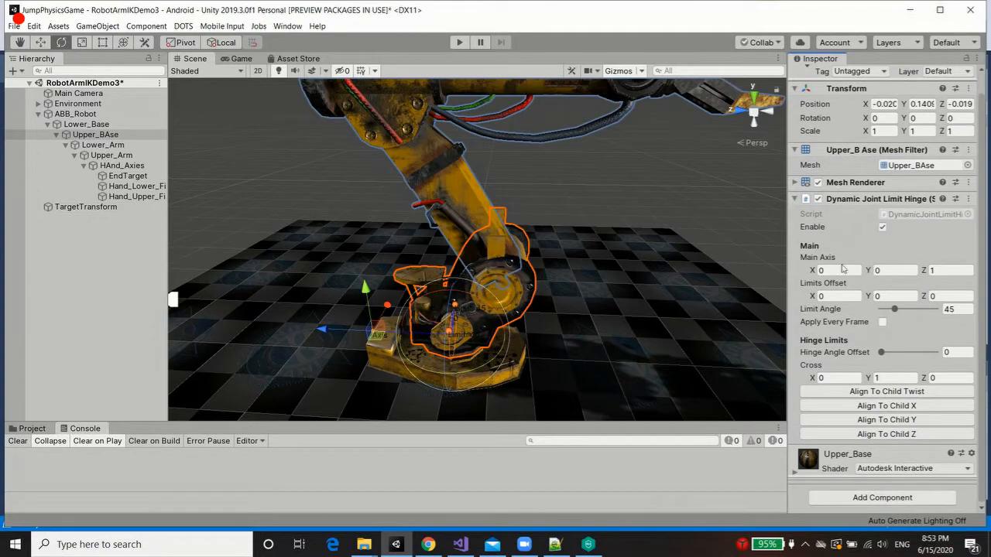
left_click_drag(593, 364, 682, 346, "alt")
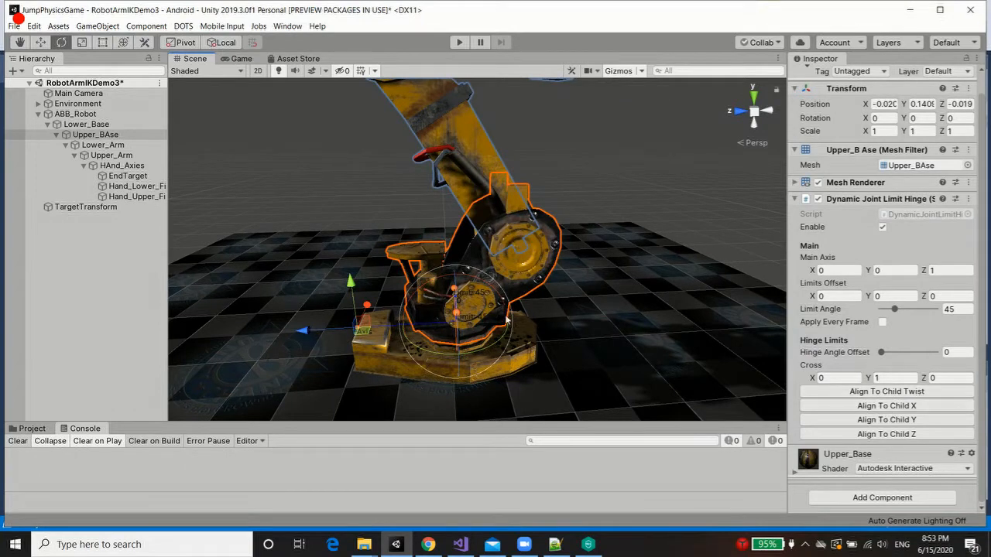
left_click_drag(507, 319, 546, 316, "alt")
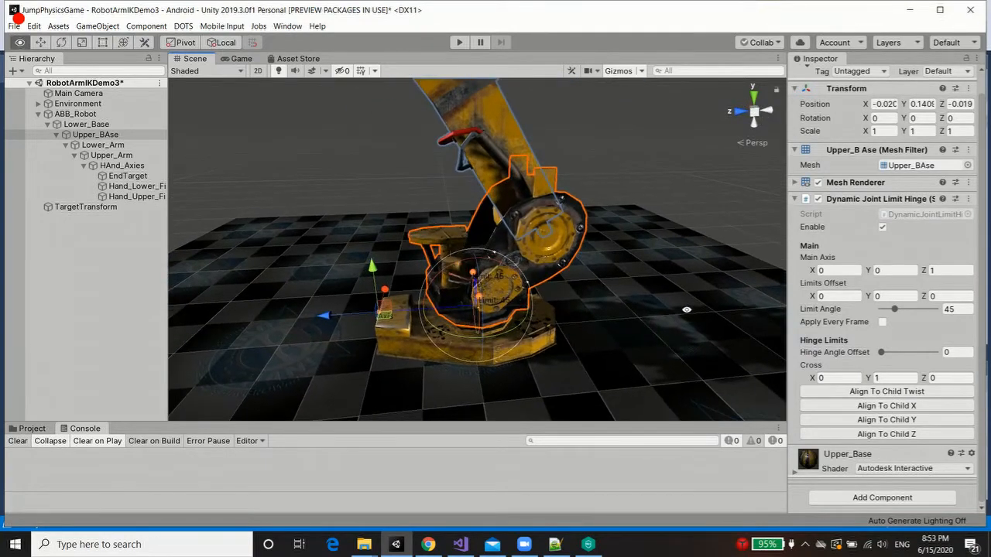
left_click(909, 406)
left_click(897, 420)
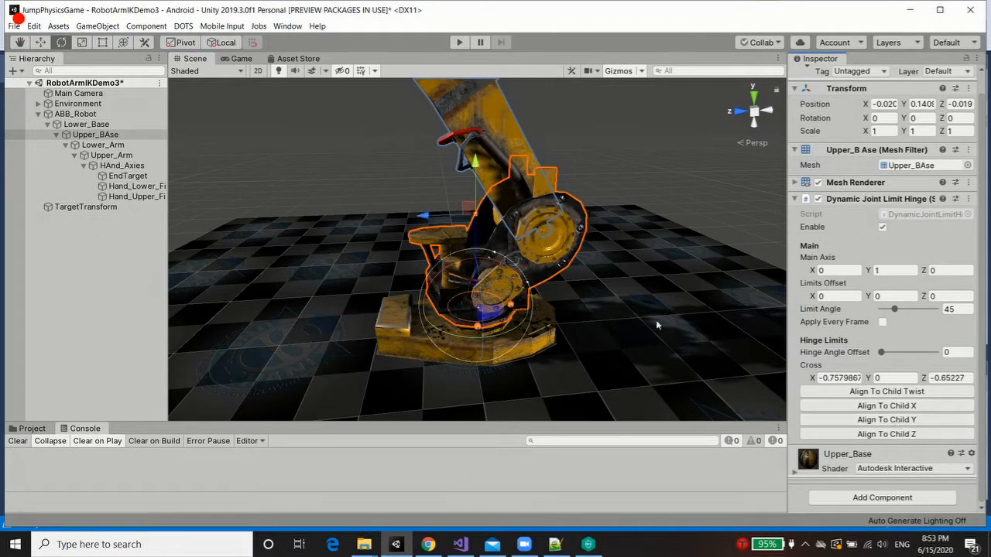
left_click_drag(656, 325, 726, 349, "alt")
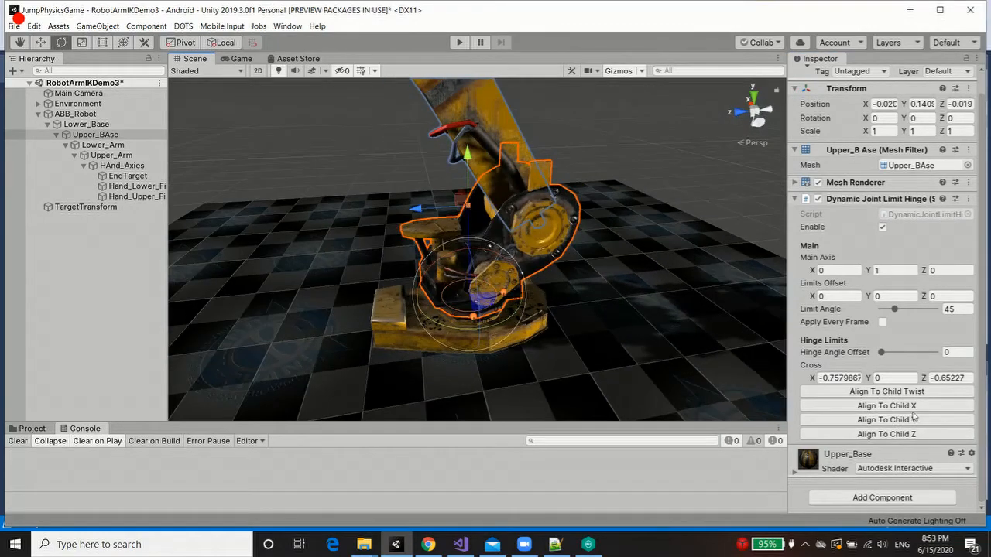
left_click_drag(664, 327, 654, 305, "alt")
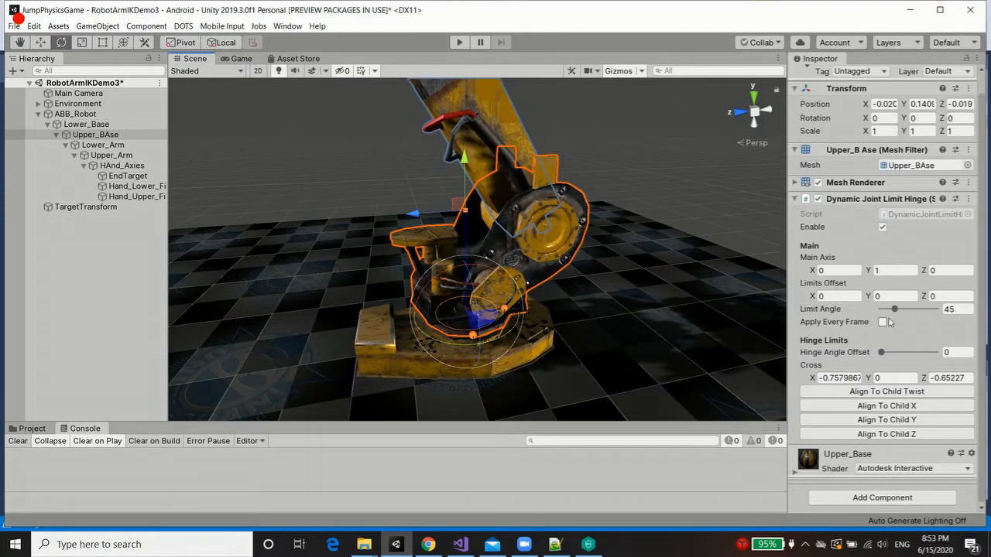
left_click_drag(895, 309, 956, 327)
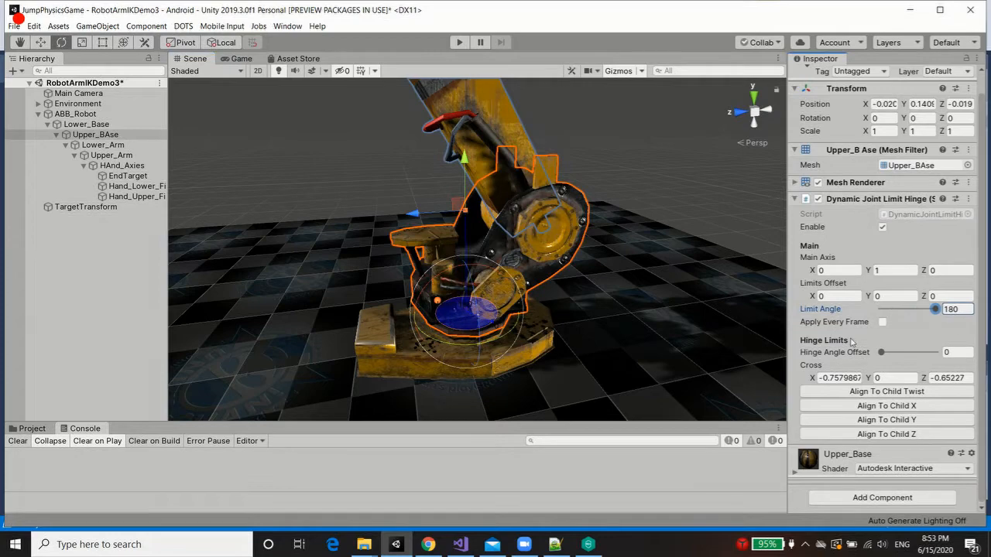
left_click_drag(495, 285, 524, 282, "alt")
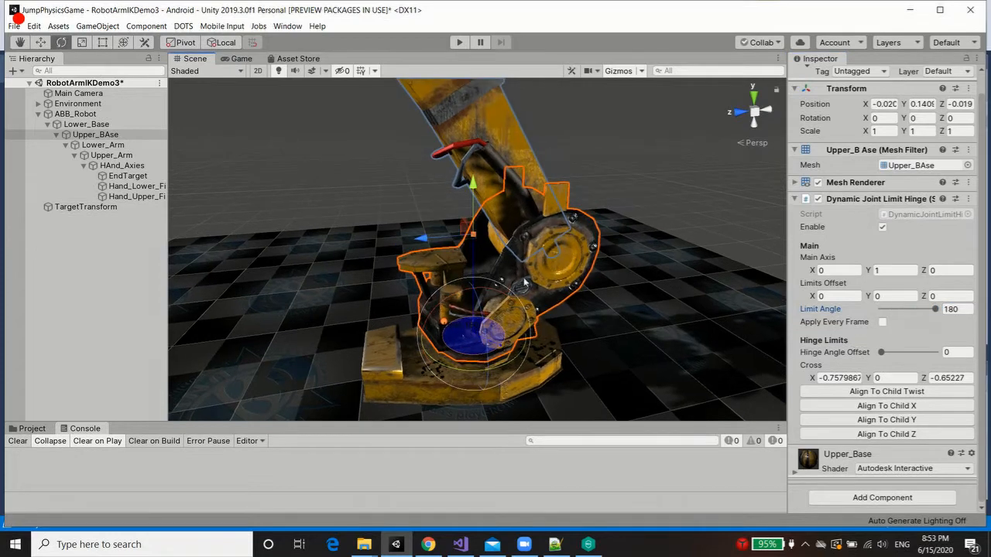
Select the Lower_Arm part and add a Dynamic Joint Limit Hinge component to it.
left_click_drag(442, 310, 494, 180, "alt")
left_click(493, 186)
left_click_drag(548, 227, 570, 173, "alt")
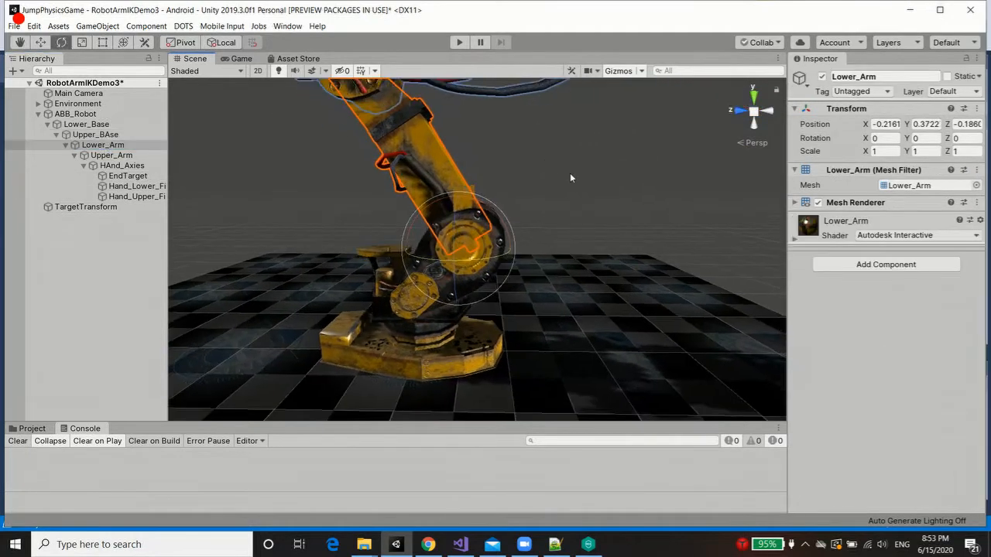
left_click(879, 265)
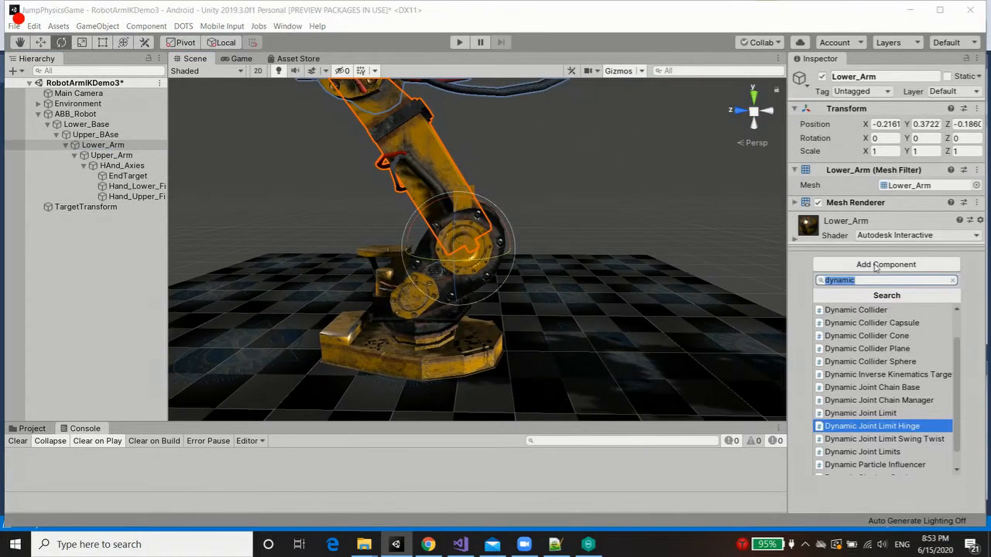
left_click(912, 431)
Align the Lower_Arm hinge to Child X and set its Limit Angle to 180.
left_click_drag(496, 271, 633, 228, "alt")
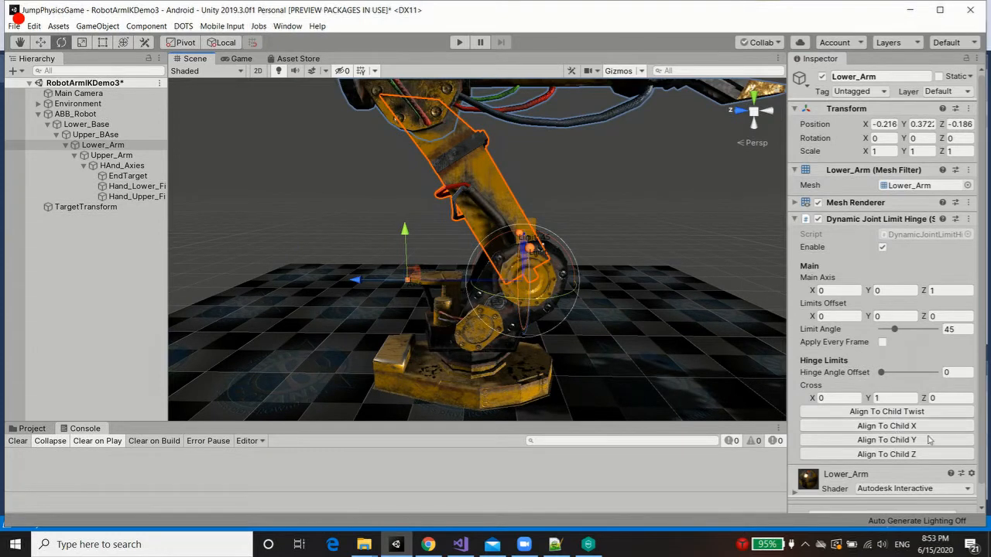
left_click(898, 455)
left_click(900, 440)
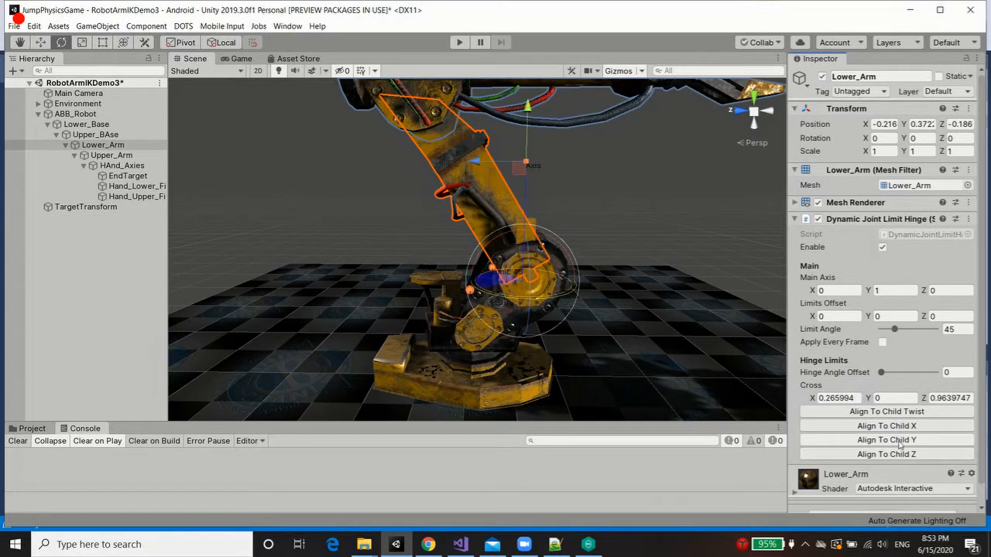
left_click(898, 427)
right_click_drag(644, 223, 762, 368, "alt")
left_click_drag(894, 329, 967, 333)
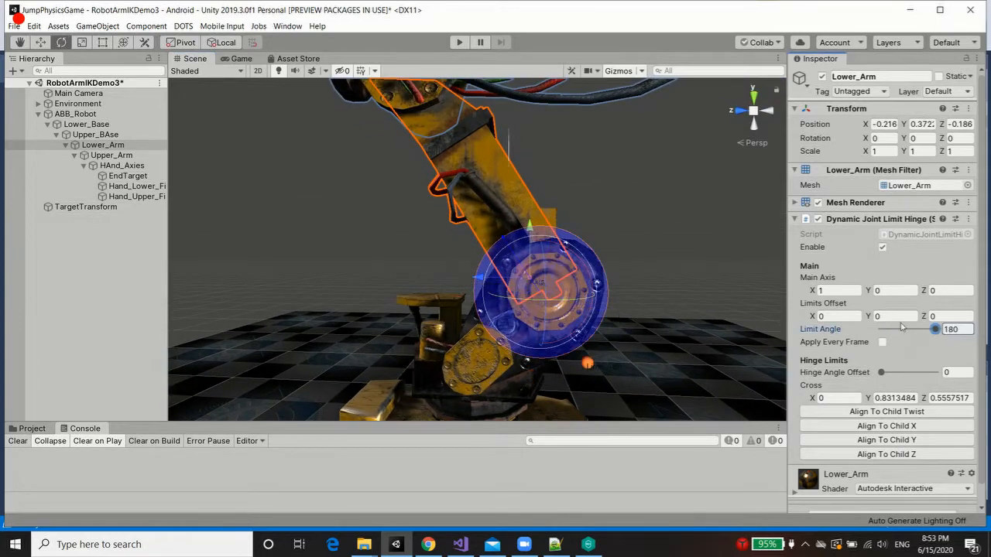
Try a smaller Limit Angle on the Lower_Arm hinge and undo the change.
middle_click_drag(700, 198, 699, 250)
right_click_drag(699, 250, 610, 254, "alt")
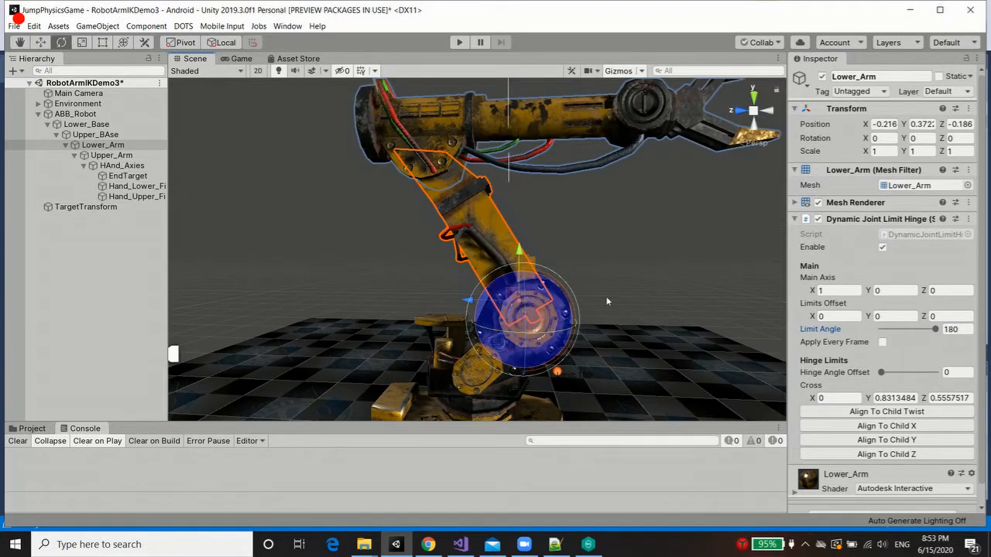
left_click_drag(936, 330, 908, 333)
key("ctrl+z")
left_click_drag(640, 259, 594, 224, "alt")
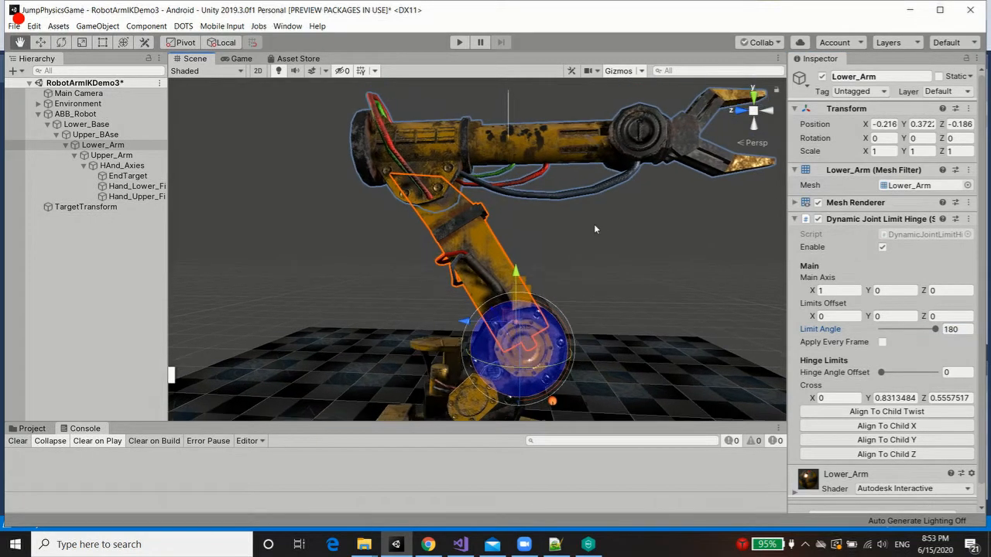
Select Upper_Arm in the robot hierarchy and add a Dynamic Joint Limit Hinge component to it.
left_click(113, 155)
left_click_drag(695, 264, 767, 263, "alt")
left_click(886, 264)
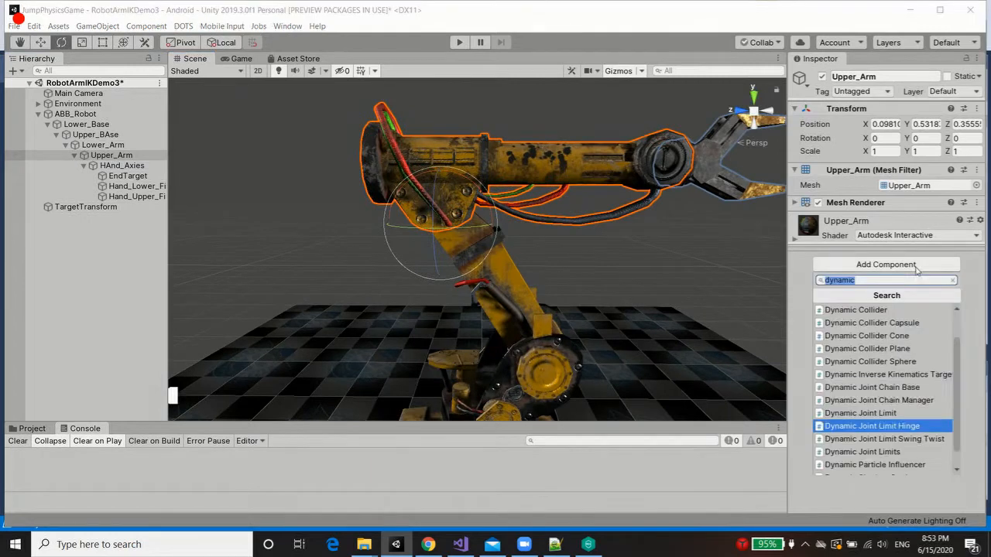
left_click(906, 426)
Align the Upper_Arm hinge to Child X and set its Limit Angle to 180.
left_click(909, 443)
left_click(911, 453)
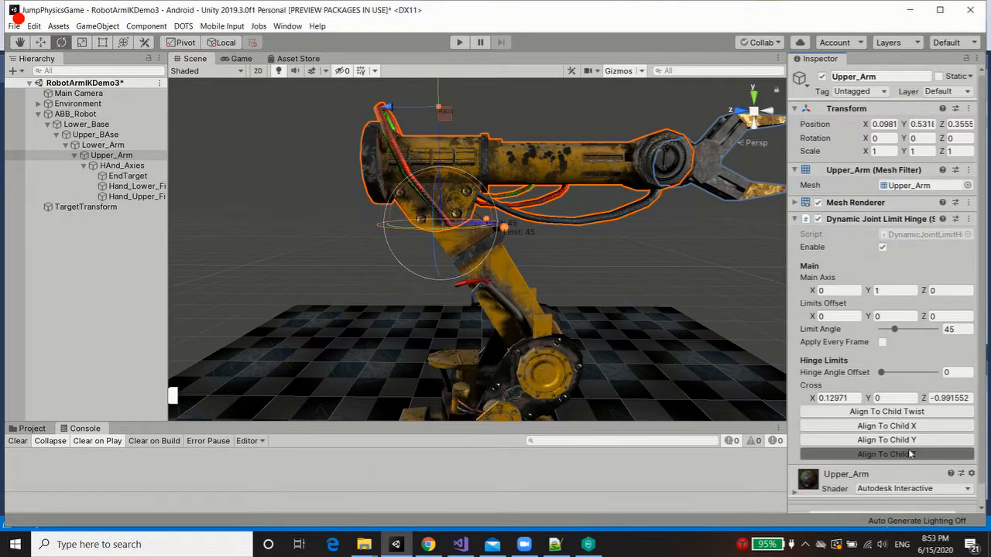
left_click(902, 429)
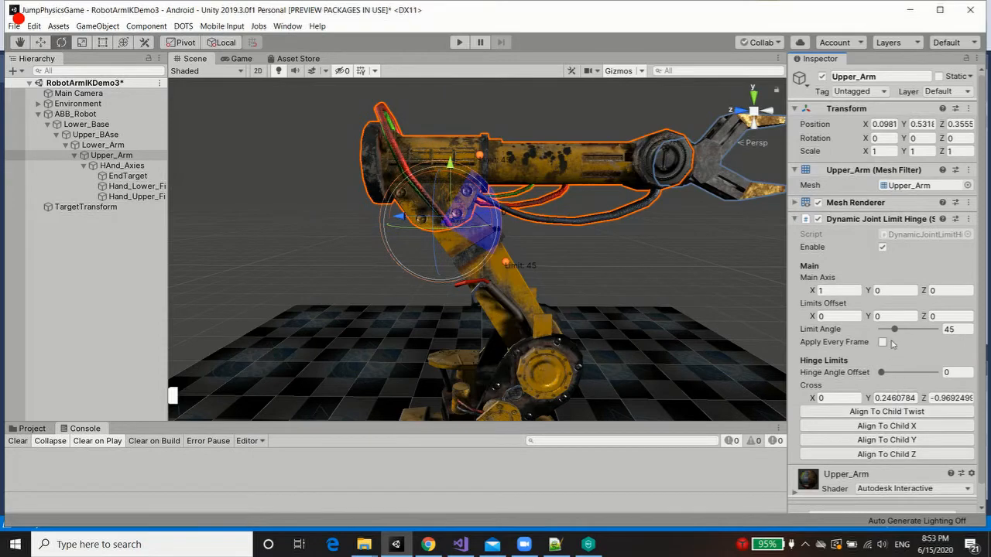
left_click_drag(894, 329, 960, 333)
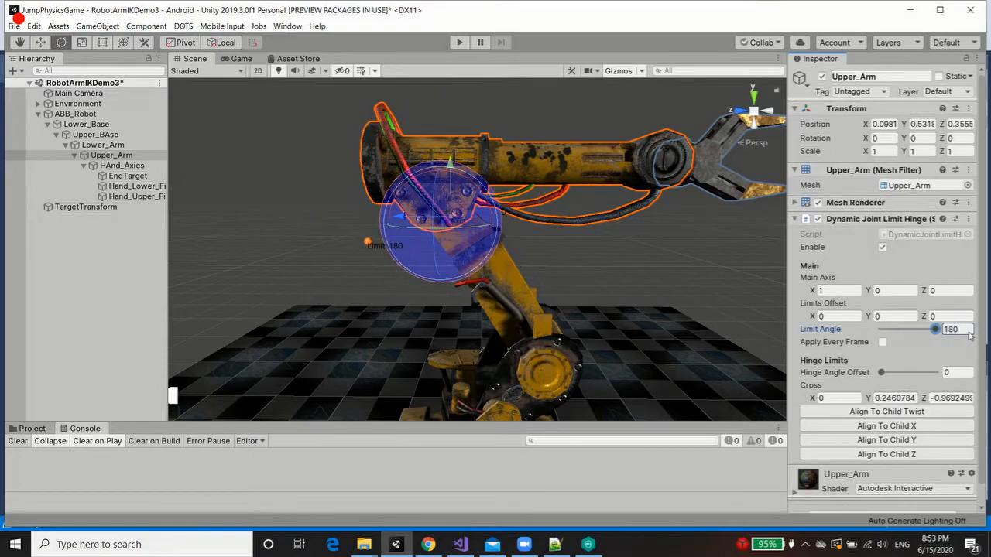
scroll(608, 328, "up", 8)
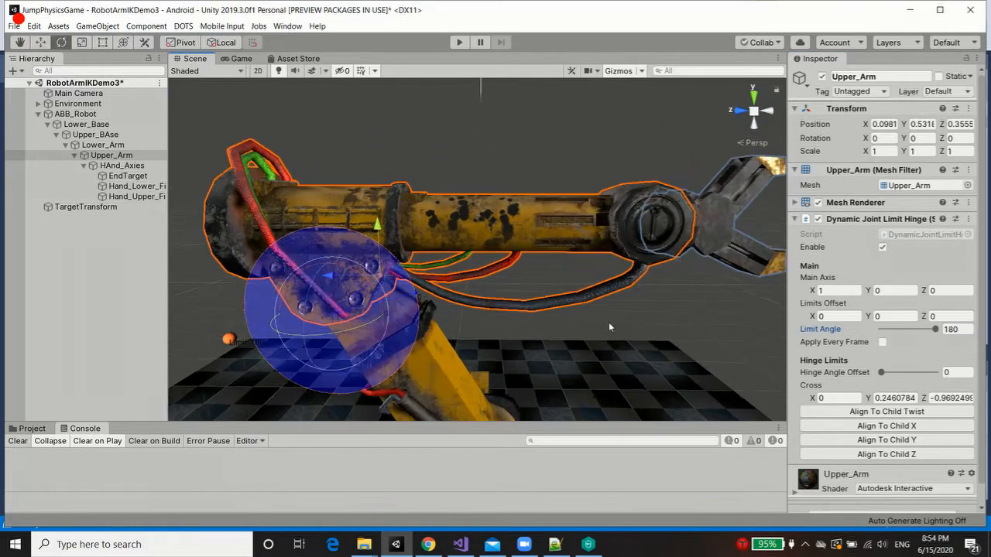
Select HAnd_Axies in the robot hierarchy and add a Dynamic Joint Limit Hinge component to it.
middle_click_drag(609, 322, 544, 310)
double_click(122, 166)
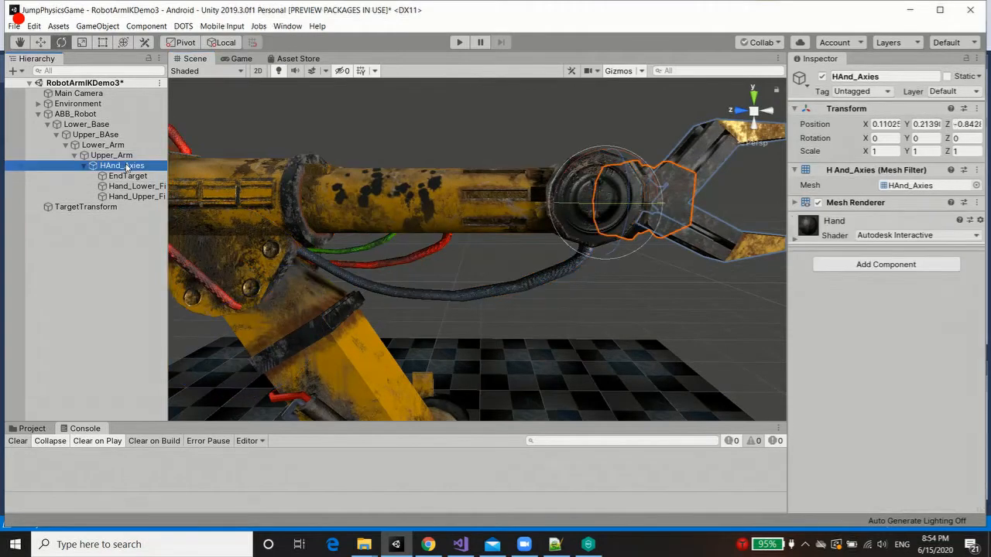
left_click_drag(541, 343, 497, 381, "alt")
middle_click_drag(559, 298, 499, 333)
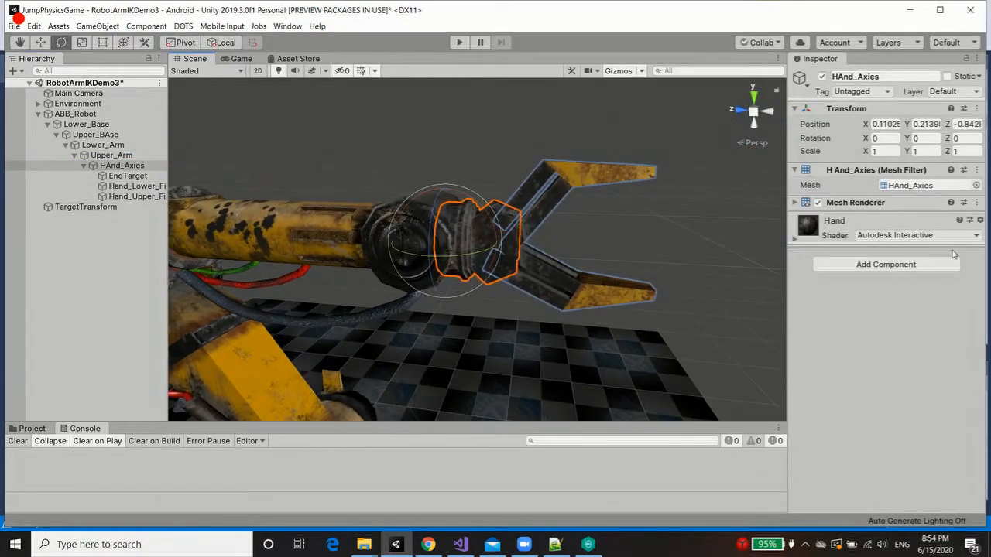
left_click(913, 264)
left_click(872, 426)
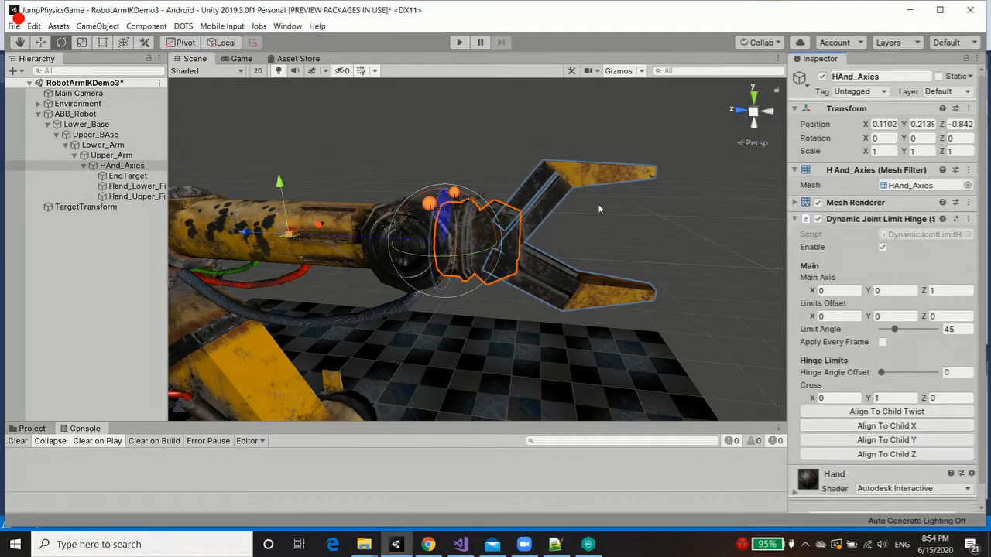
Align the HAnd_Axies hinge to Child Z.
left_click_drag(598, 207, 430, 287, "alt")
left_click(912, 456)
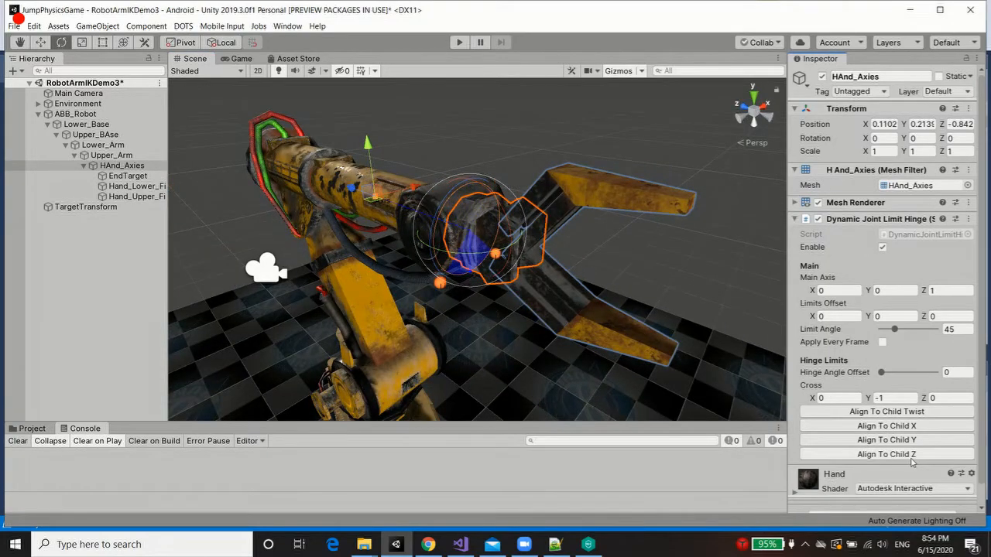
Try rotating HAnd_Axies about its Y and Z axes, undoing each test rotation.
left_click_drag(671, 389, 491, 250, "alt")
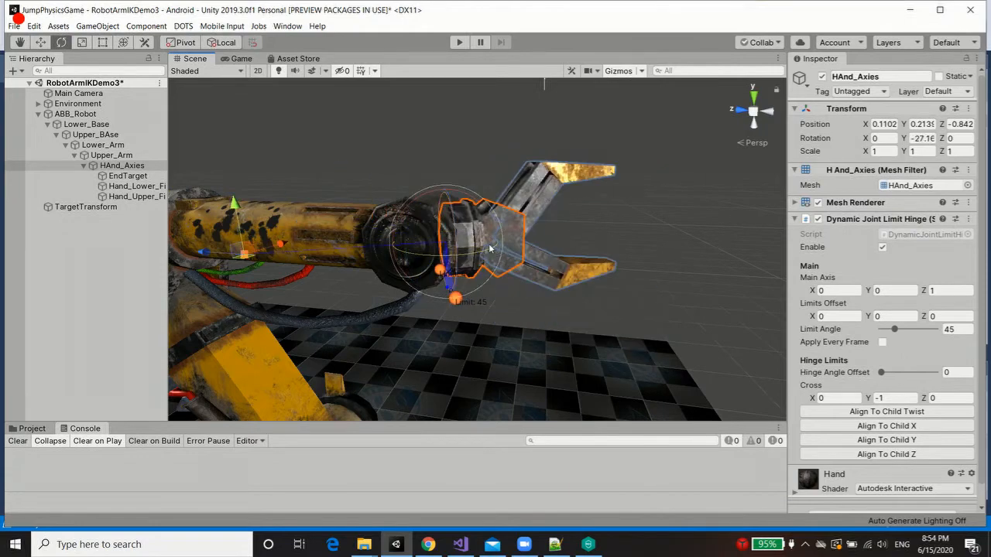
key("ctrl+z")
left_click_drag(437, 221, 449, 126)
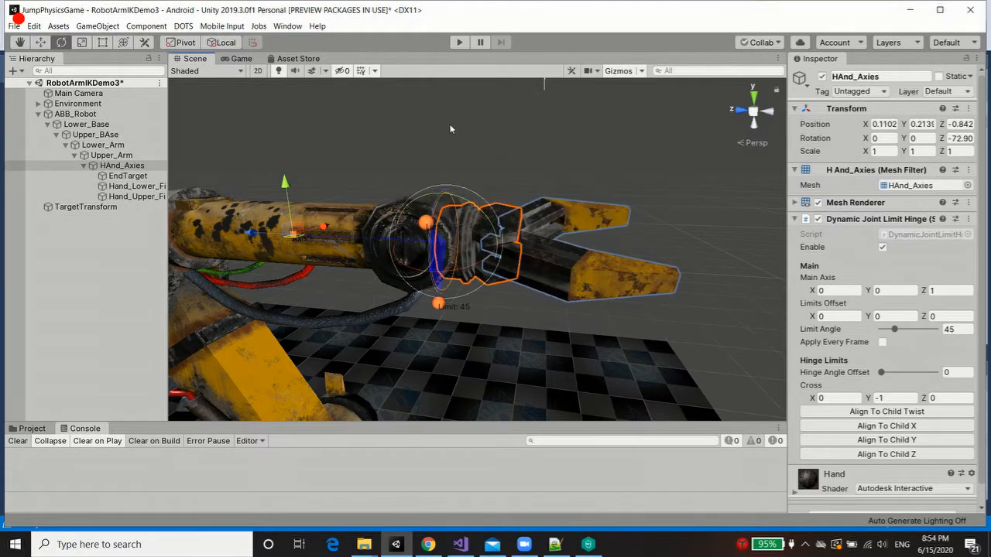
key("ctrl+z")
Set the Limit Angle of the HAnd_Axies hinge to 180.
left_click_drag(895, 329, 977, 332)
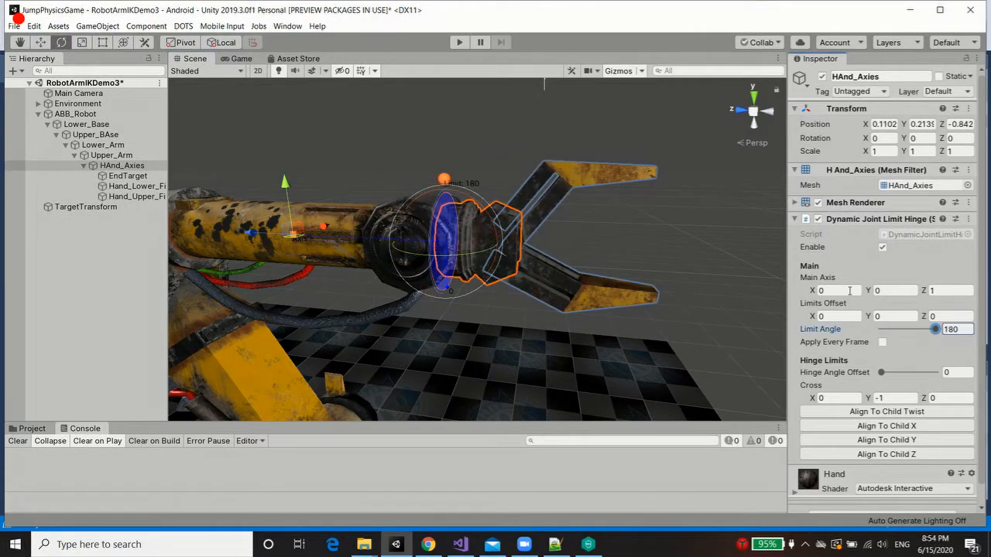
right_click_drag(588, 302, 500, 249, "alt")
middle_click_drag(563, 287, 535, 241)
mouse_move(535, 241)
right_mouse_down("alt")
mouse_move(568, 279)
mouse_move(532, 253)
right_mouse_up("alt")
middle_click_drag(532, 254, 508, 255)
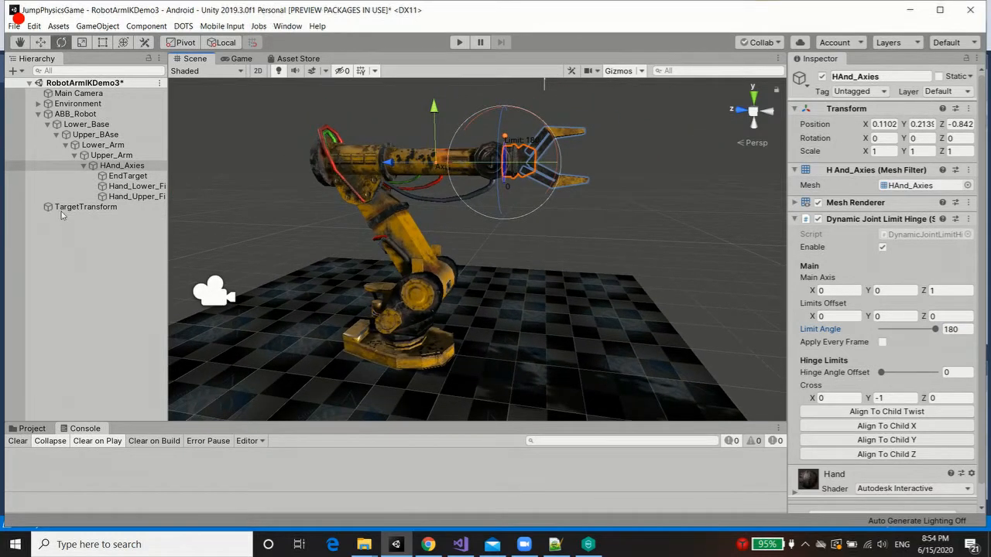
Collapse the ABB_Robot hierarchy and move TargetTransform near the gripper tips, at about Y 3.09 and Z -2.99.
left_click(38, 114)
left_click(78, 125)
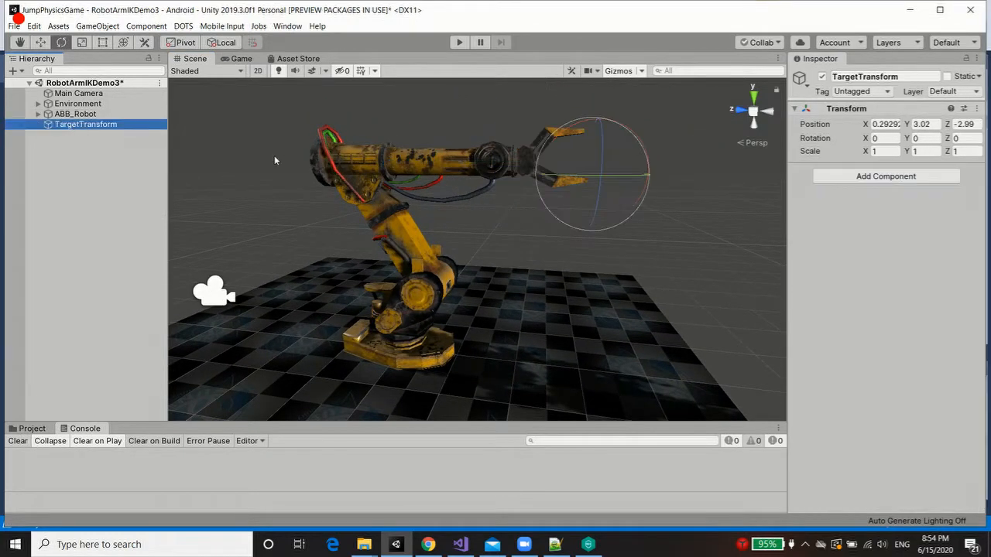
middle_click_drag(275, 160, 273, 196)
key("w")
left_click_drag(595, 159, 595, 136)
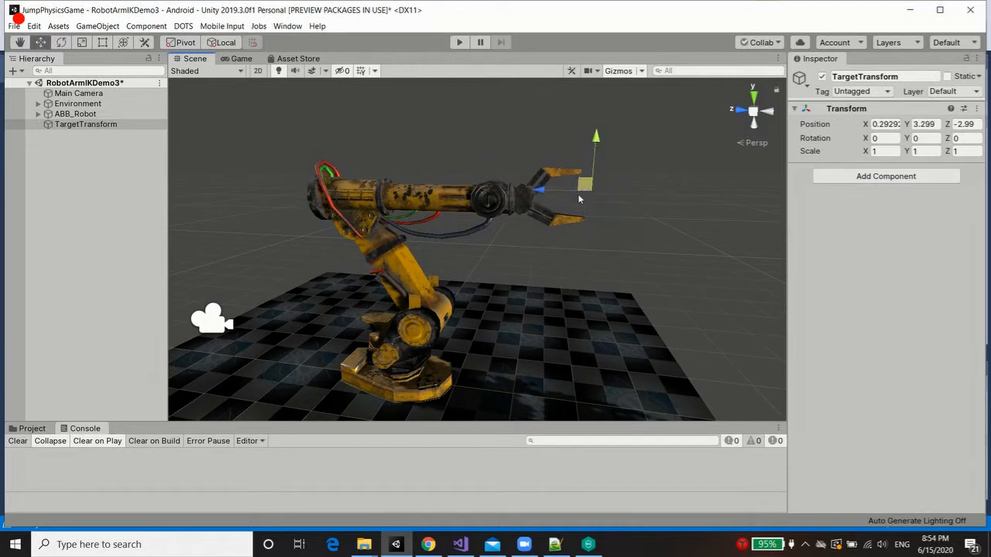
mouse_move(593, 194)
left_mouse_down("alt")
mouse_move(582, 187)
mouse_move(585, 208)
left_mouse_up("alt")
left_click_drag(585, 207, 582, 250, "alt")
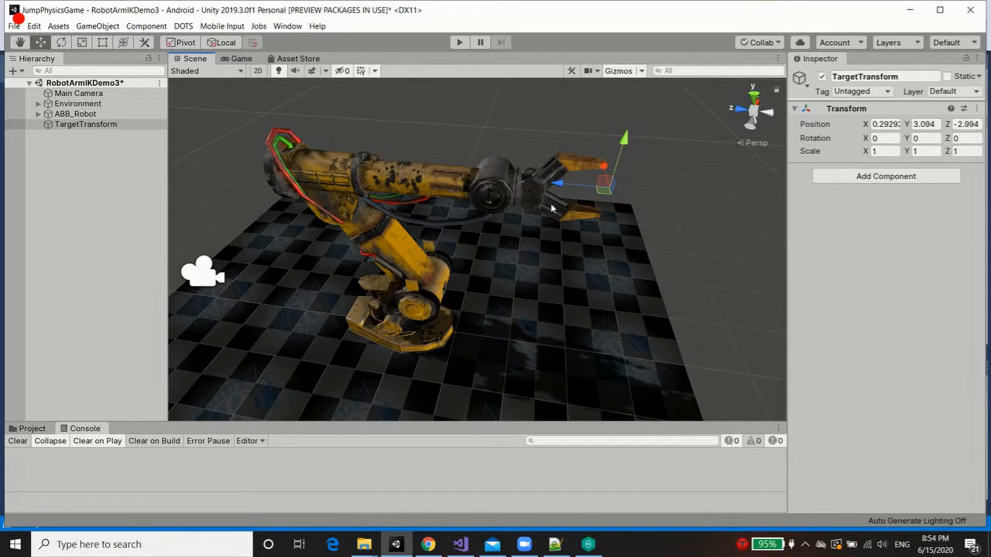
Create an empty game object at the scene root and rename it RobotArmIK.
right_click(71, 163)
left_click(116, 255)
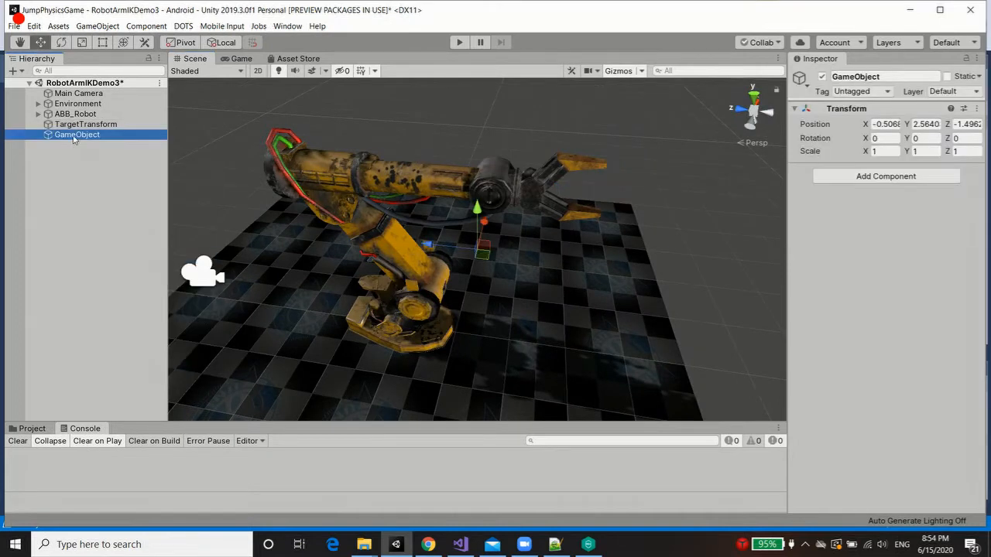
double_click(86, 136)
left_click(111, 135)
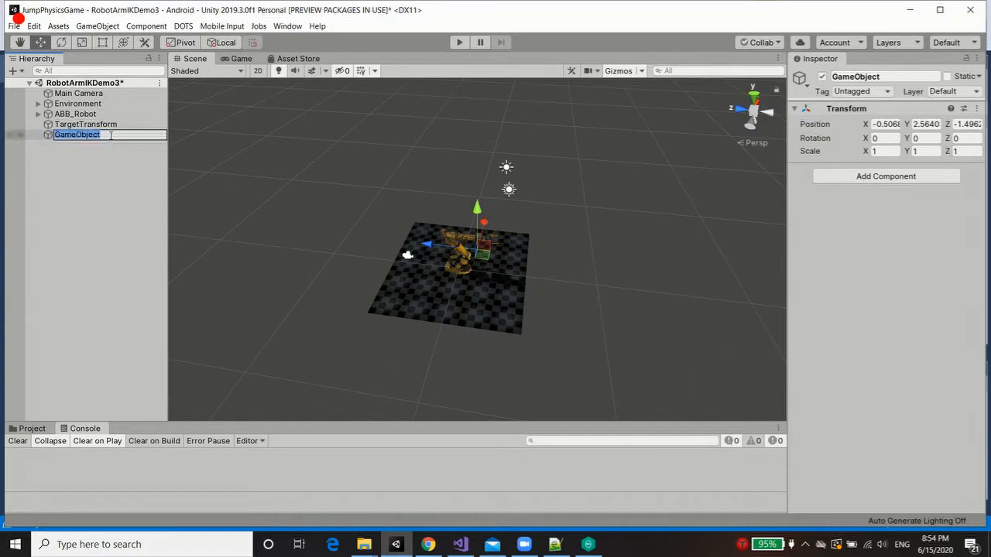
type("RobotArmI")
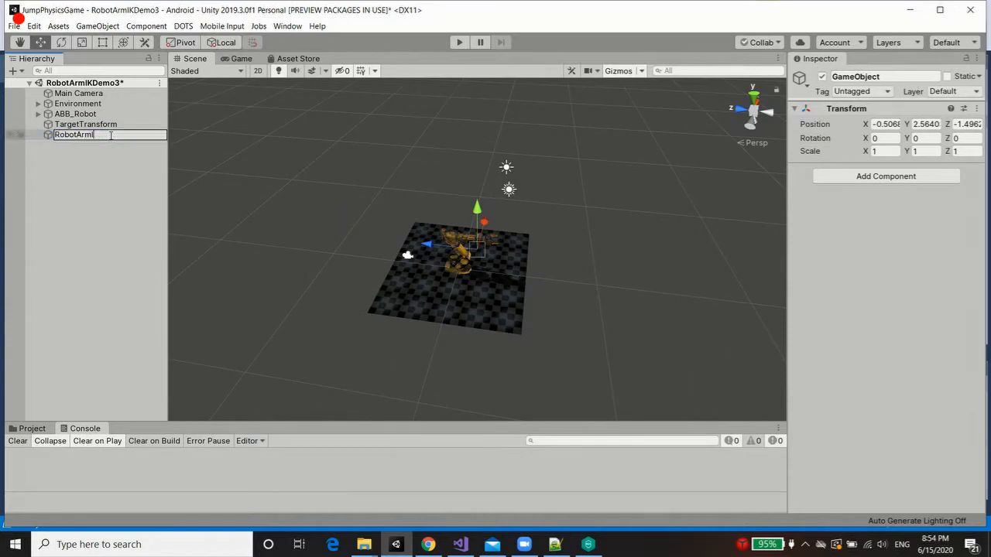
type("K")
key("Return")
Add a Hybrid Inverse Kinematics Node component to RobotArmIK.
scroll(450, 184, "up", 6)
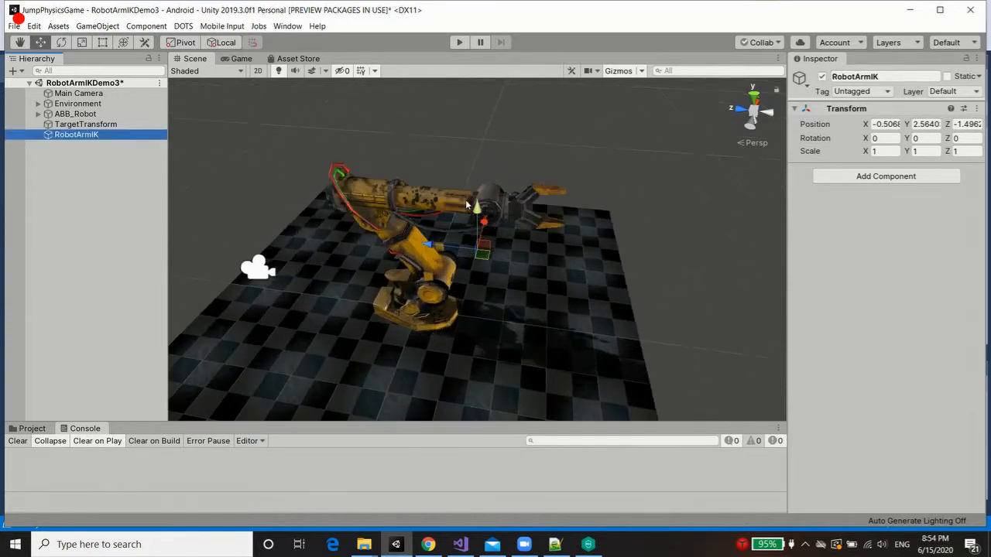
left_click(869, 176)
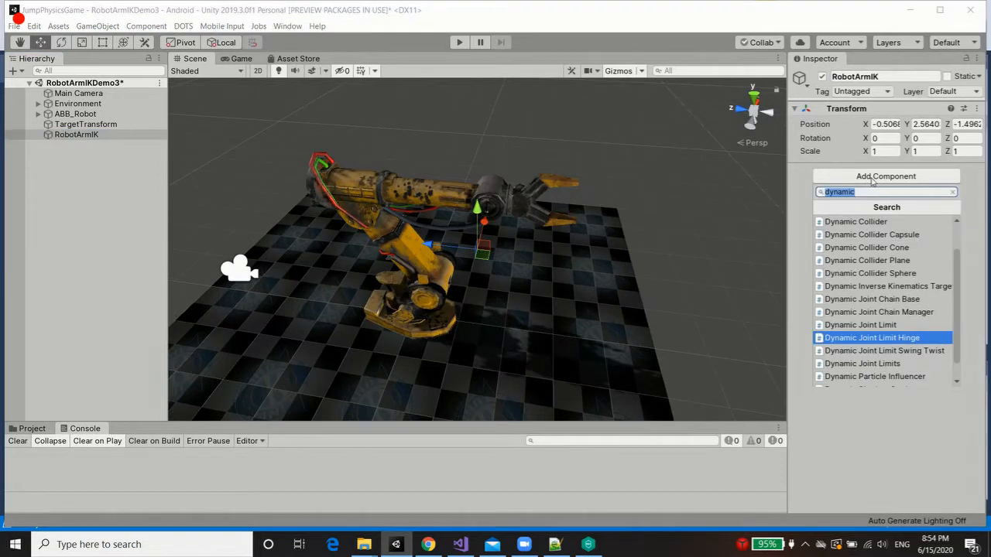
type("hybri")
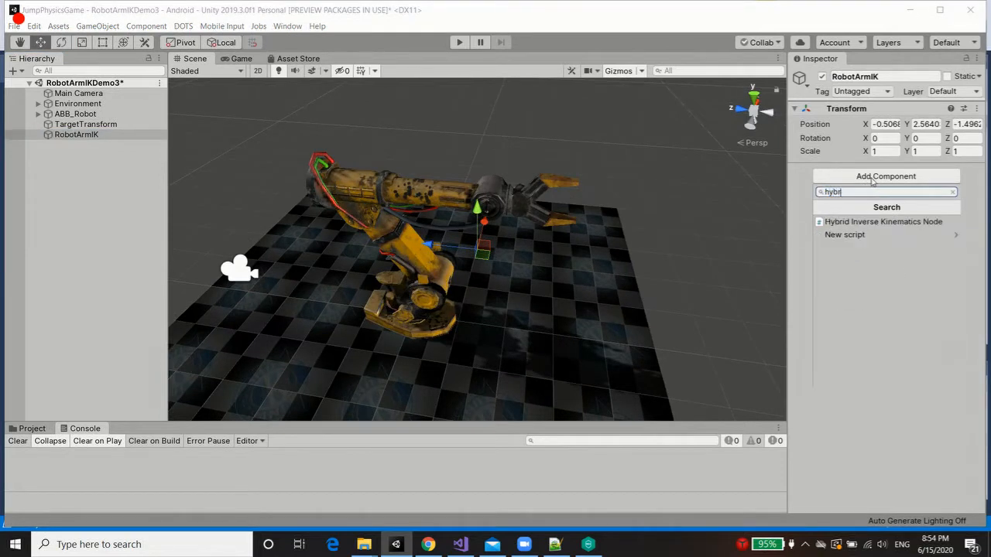
left_click(891, 221)
left_click_drag(720, 260, 588, 179, "alt")
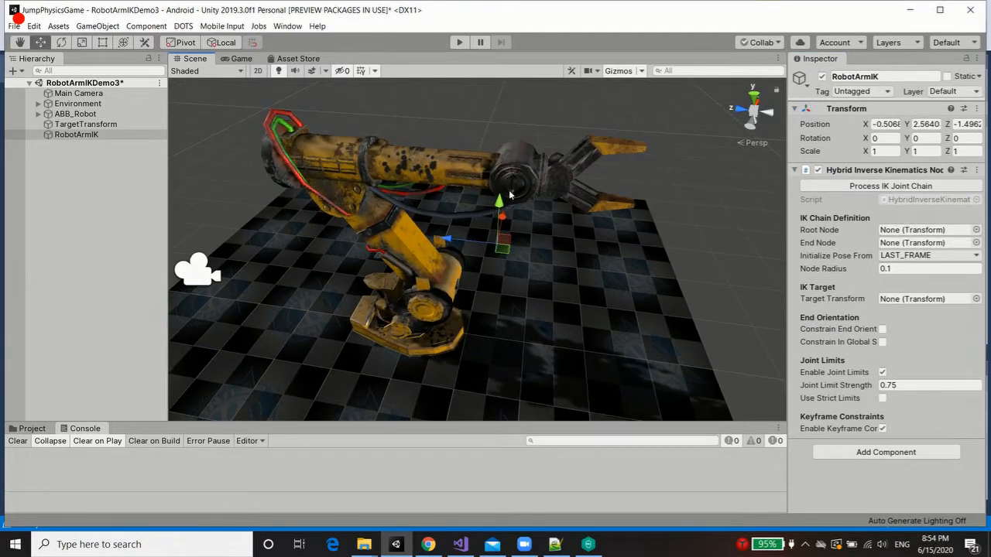
Assign Upper_BAse as the Root Node and EndTarget as the End Node of the RobotArmIK chain.
left_click(38, 114)
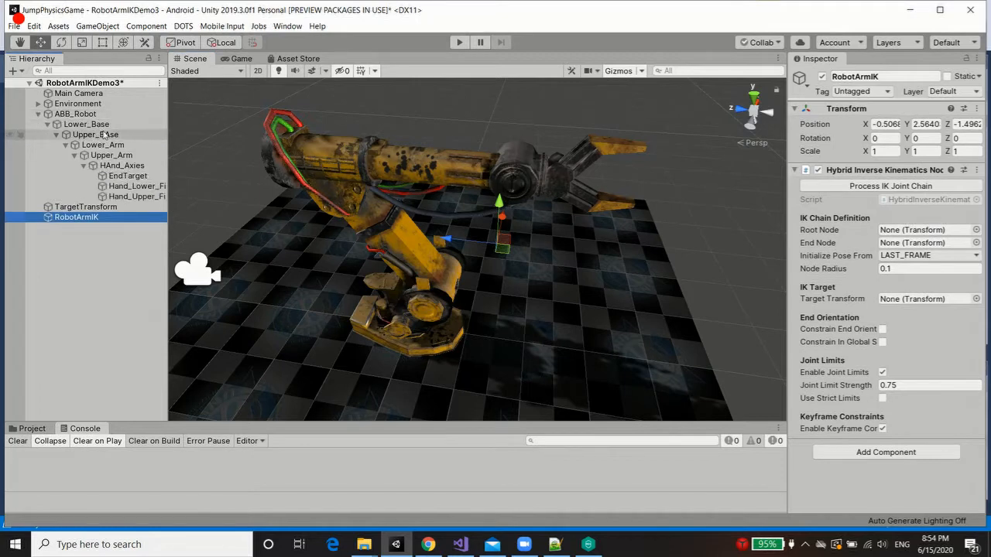
left_click_drag(949, 247, 907, 231)
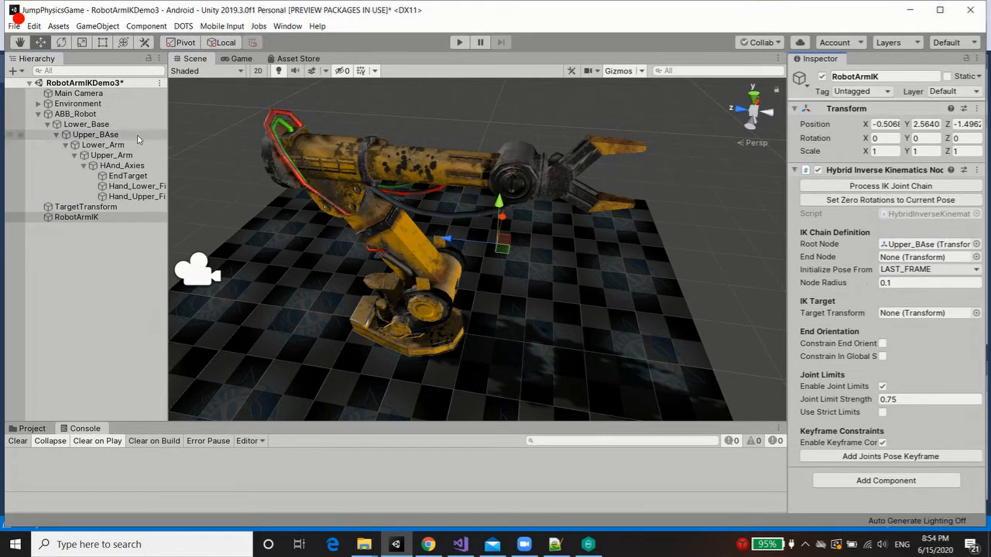
left_click(124, 177)
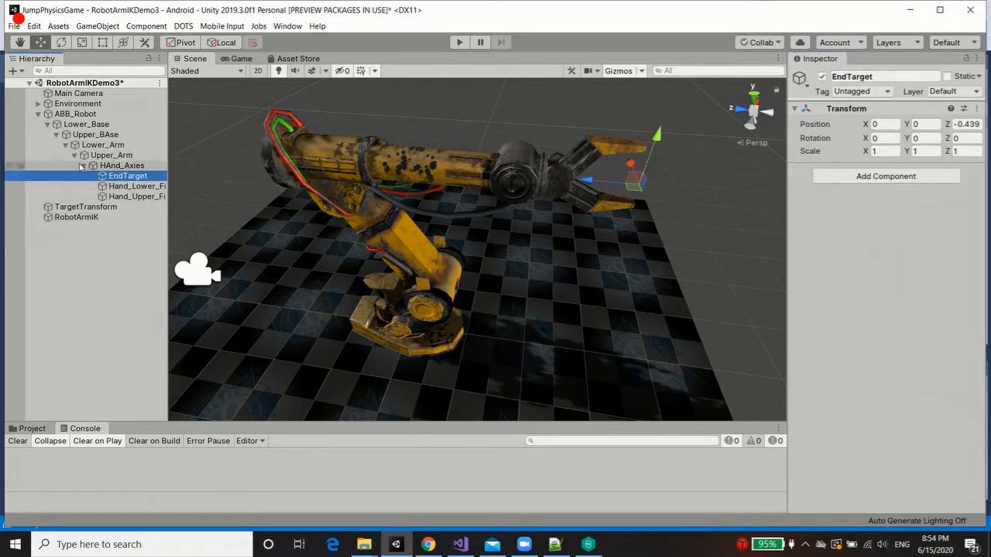
left_click(76, 113)
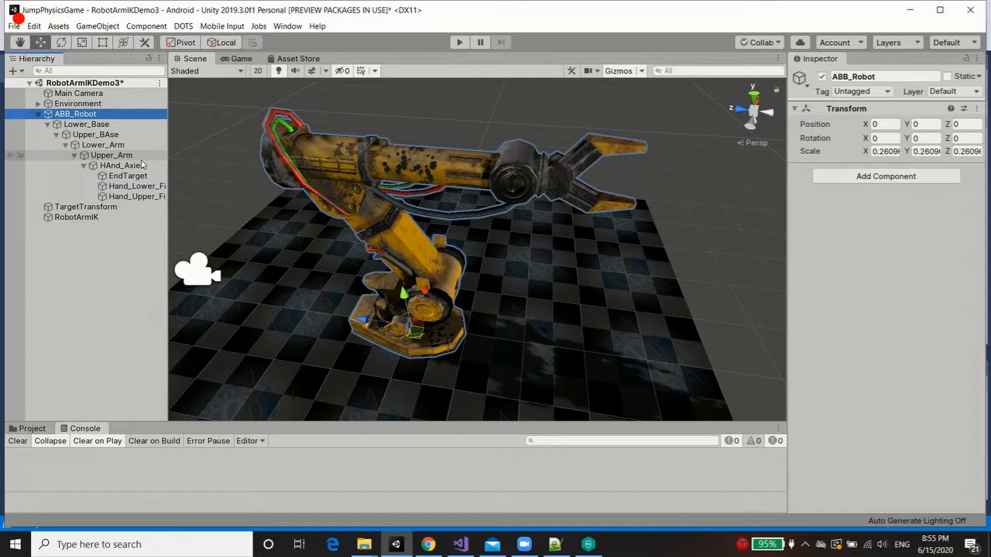
left_click(76, 217)
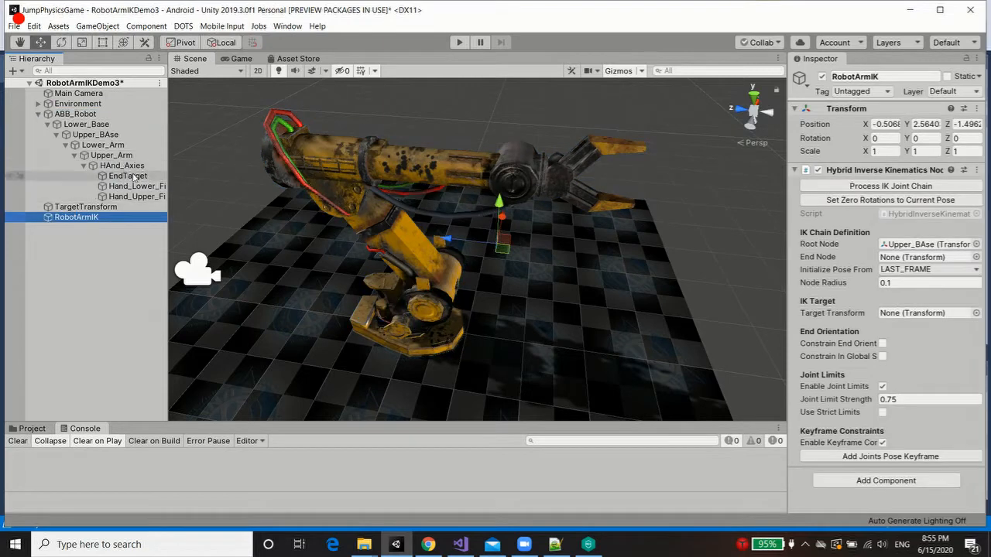
left_click_drag(126, 176, 765, 247)
left_click_drag(918, 264, 919, 263)
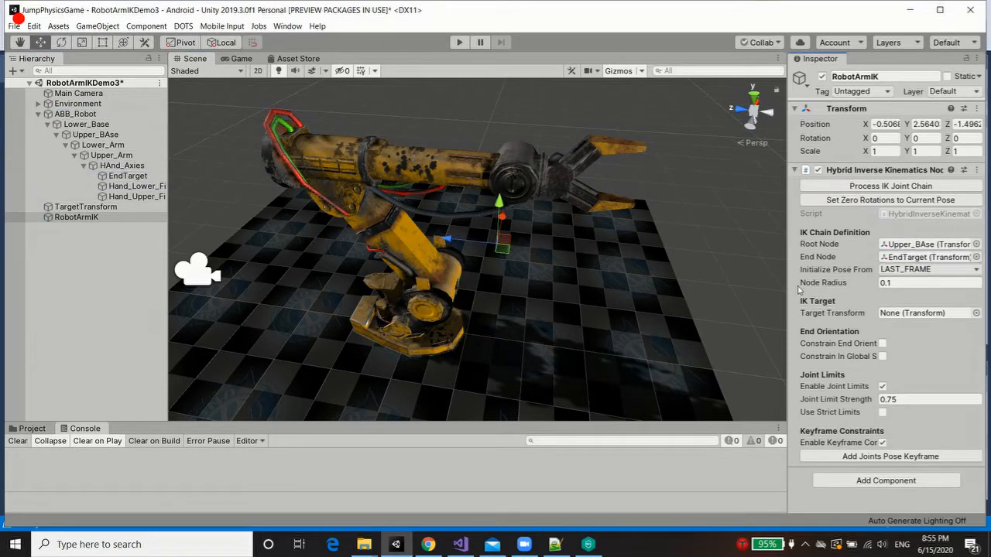
Keep Initialize Pose From at LAST_FRAME and set the Node Radius to 0.3.
left_click(946, 270)
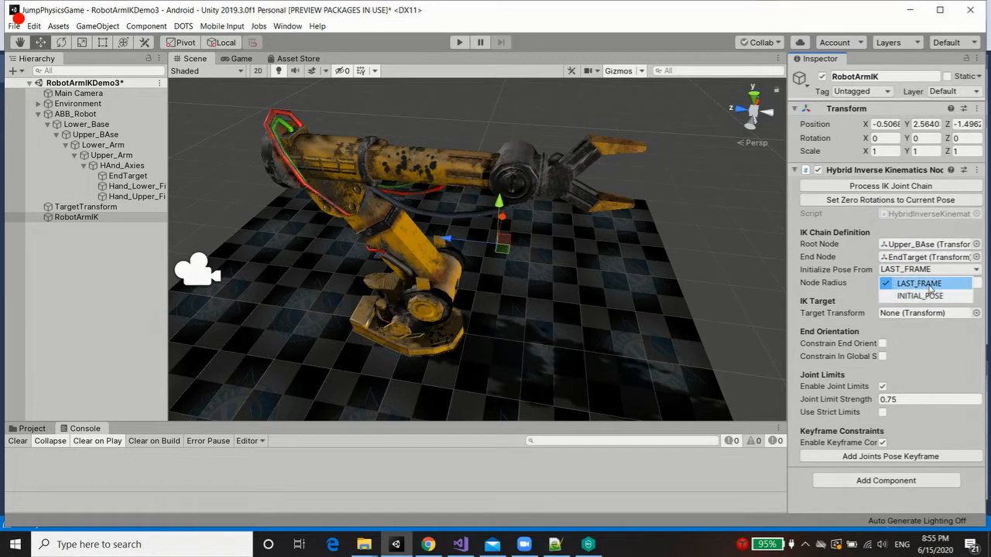
left_click(931, 284)
left_click(902, 282)
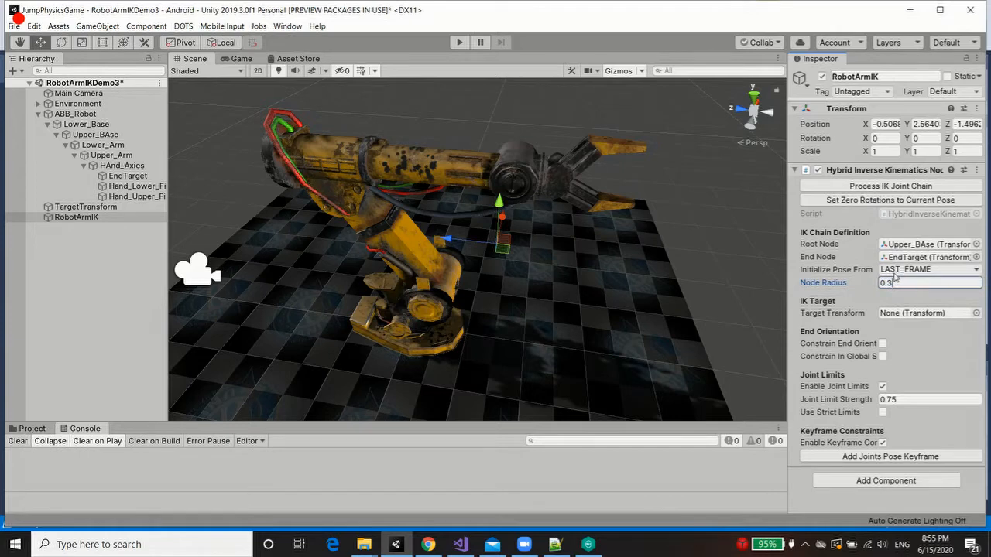
Assign the TargetTransform object as the Target Transform of the RobotArmIK node.
middle_click_drag(664, 249, 676, 272)
scroll(674, 271, "up", 1)
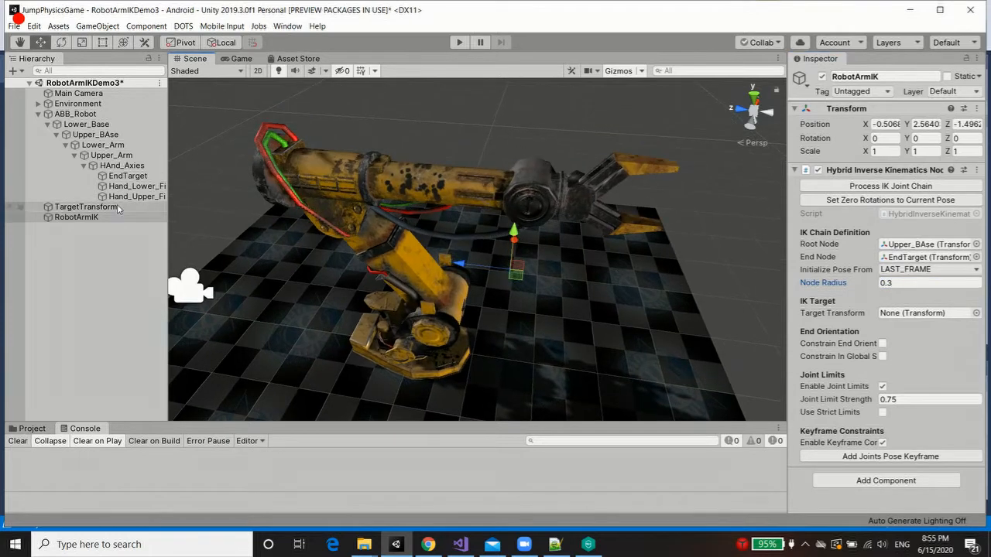
left_click(923, 315)
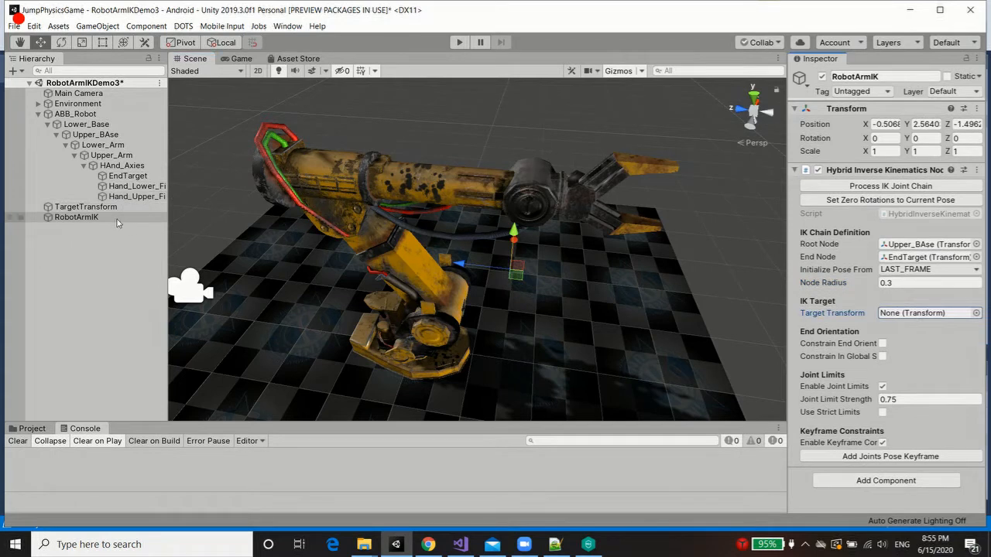
left_click_drag(78, 208, 919, 316)
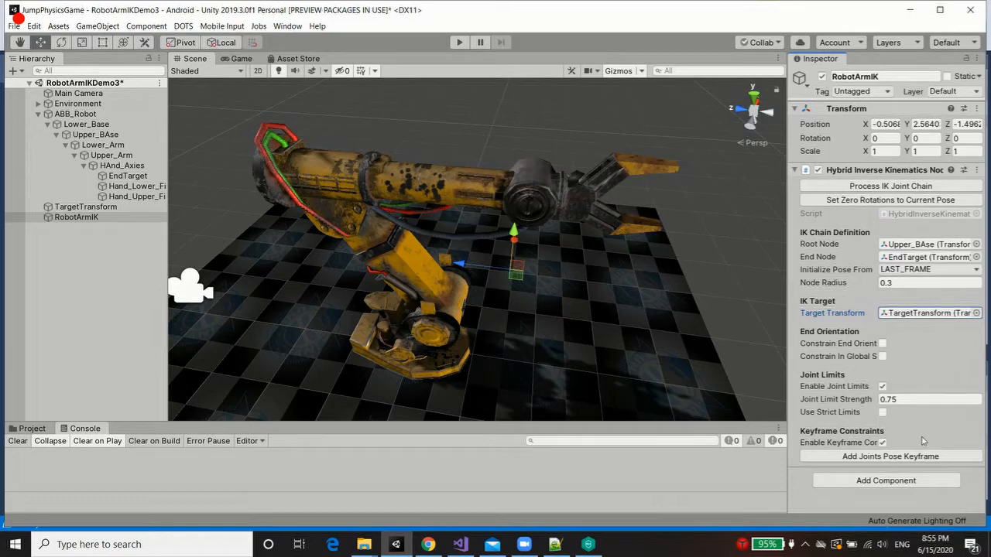
Process the IK joint chain and examine the generated joint nodes along the robot arm.
left_click(884, 189)
left_click_drag(658, 290, 608, 219, "alt")
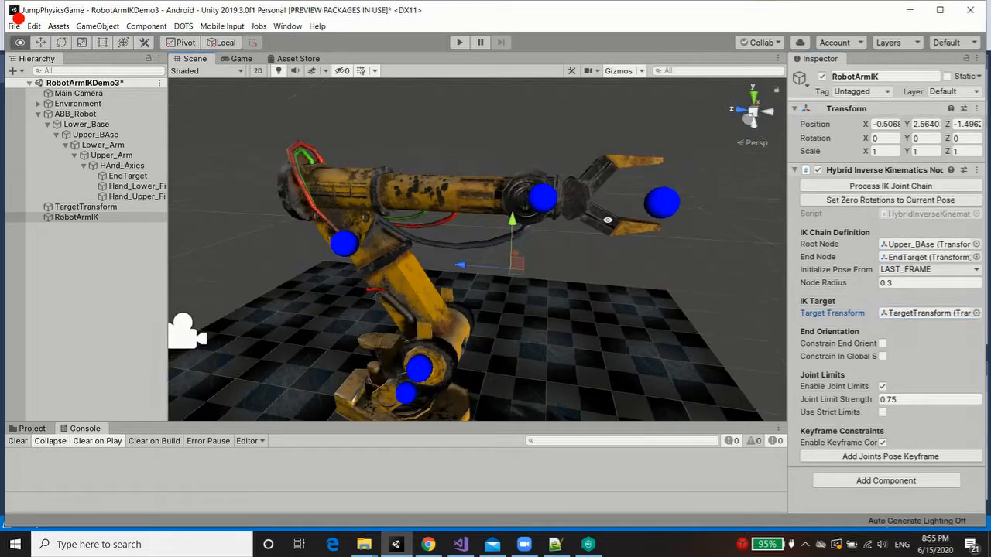
left_click_drag(380, 259, 367, 206, "alt")
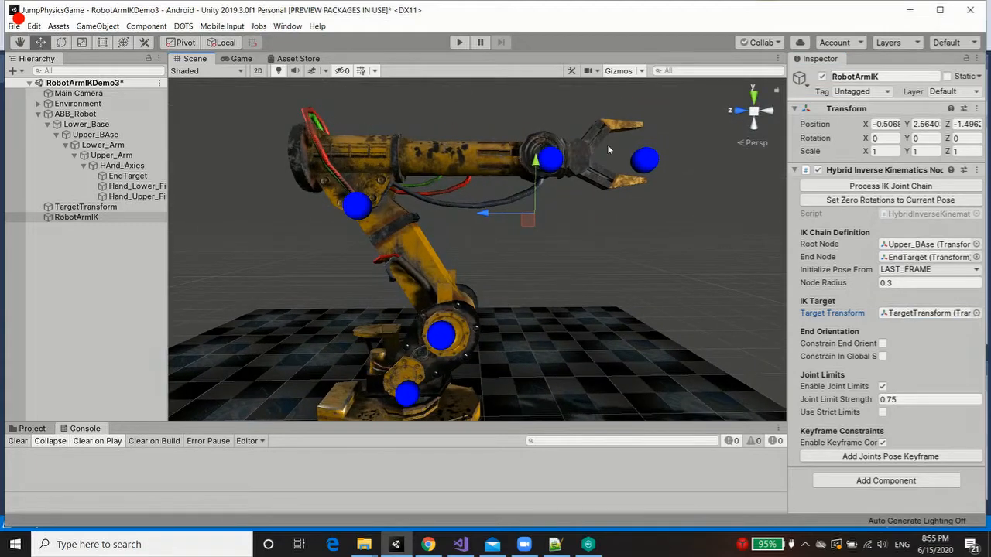
left_click_drag(607, 144, 578, 257, "alt")
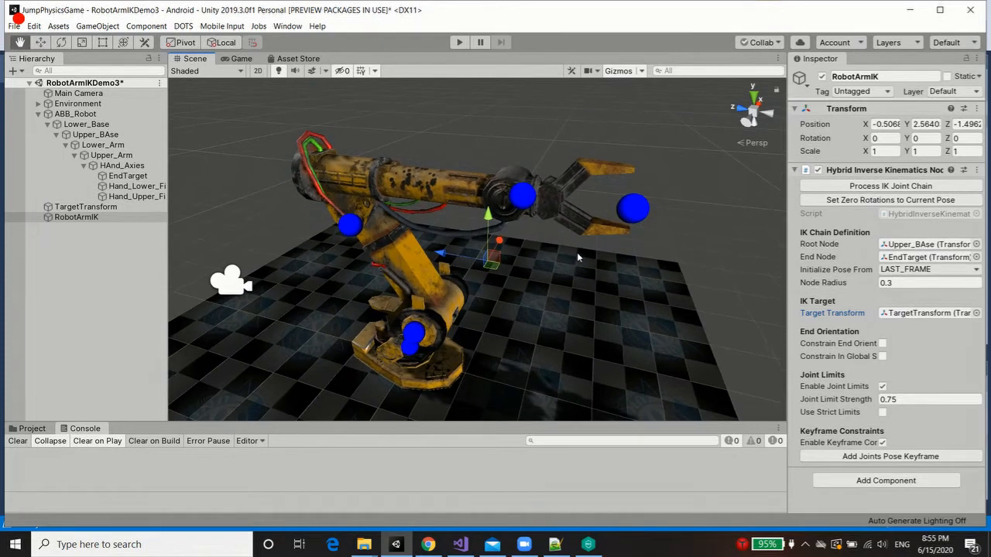
scroll(574, 280, "up", 3)
middle_click_drag(573, 299, 558, 277)
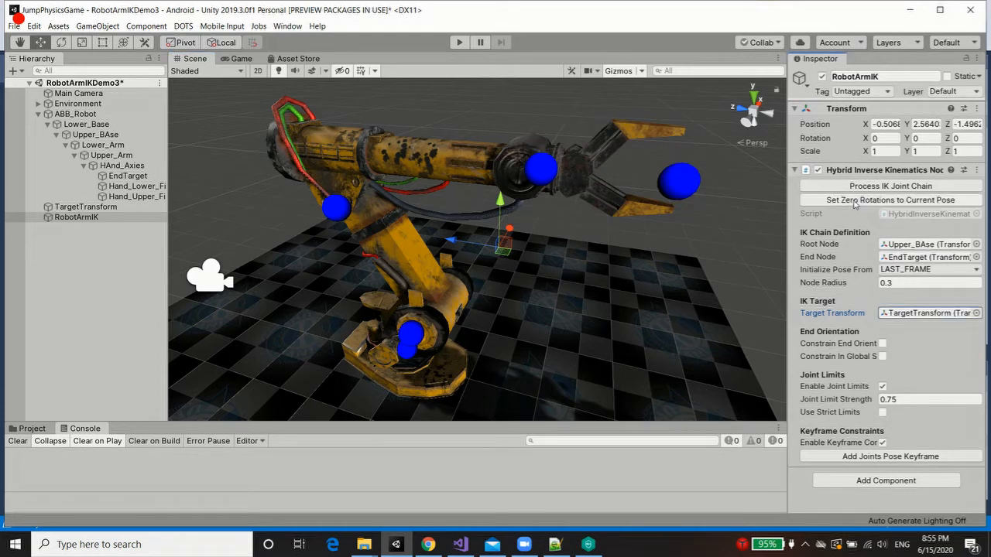
middle_click_drag(587, 186, 658, 250)
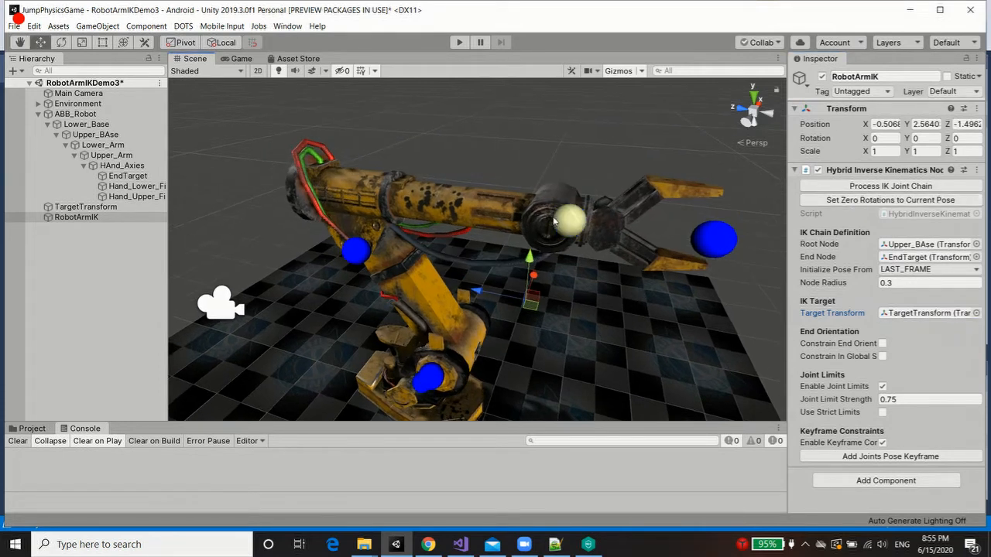
left_click_drag(554, 222, 540, 261, "alt")
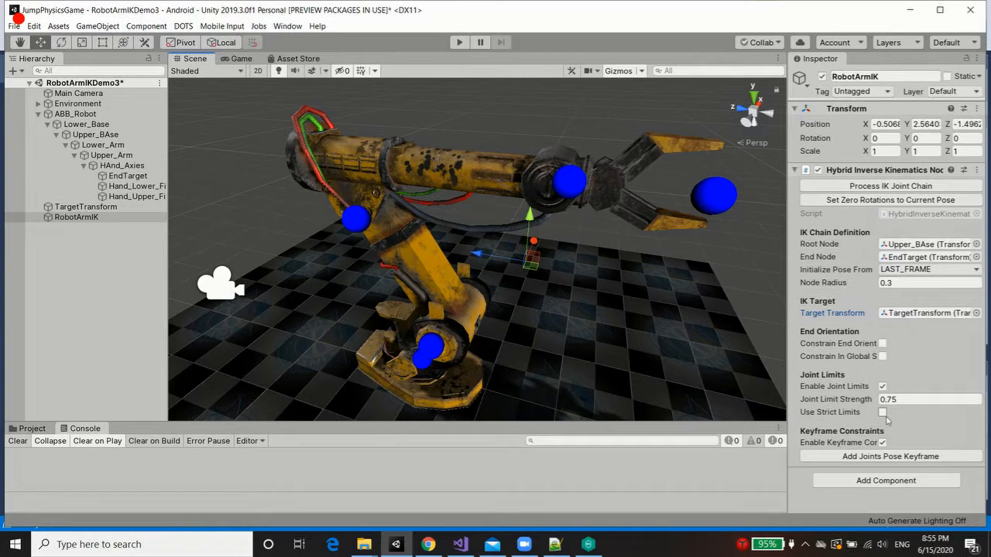
Enable Use Strict Limits and set the Joint Limit Strength to 1 on the RobotArmIK node.
scroll(701, 308, "down", 1)
middle_click_drag(701, 308, 702, 287)
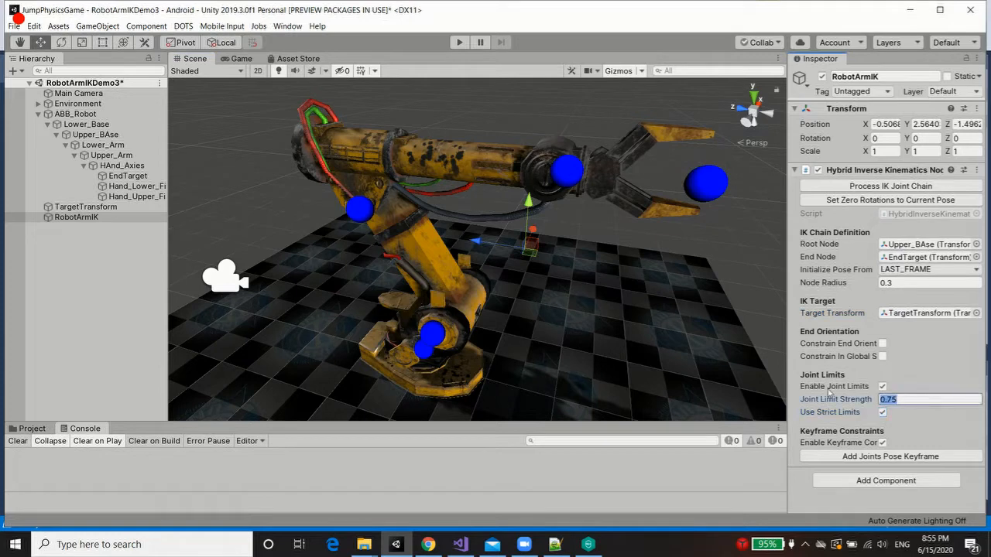
left_click_drag(675, 315, 650, 352, "alt")
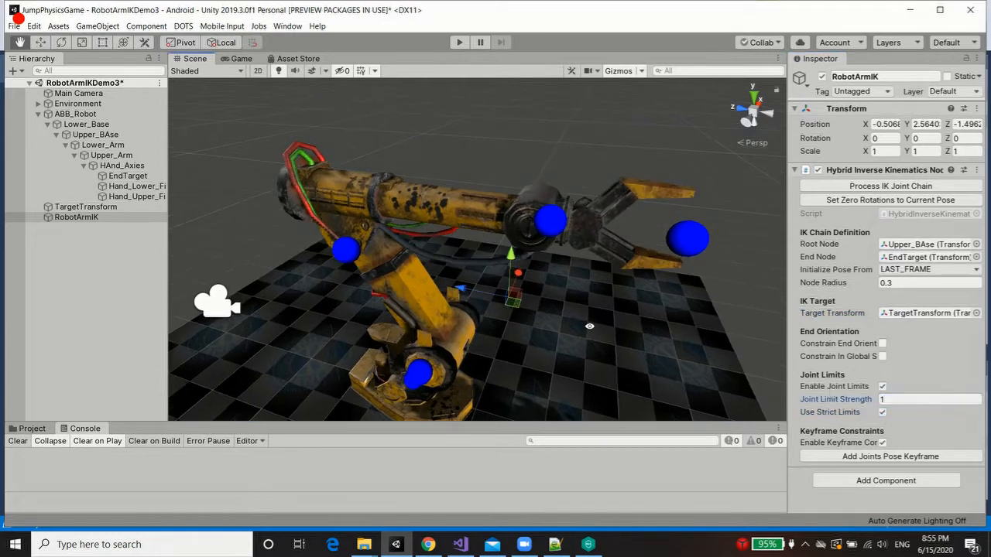
middle_click_drag(609, 288, 568, 394)
right_click_drag(556, 263, 550, 257, "alt")
middle_click_drag(551, 257, 563, 190)
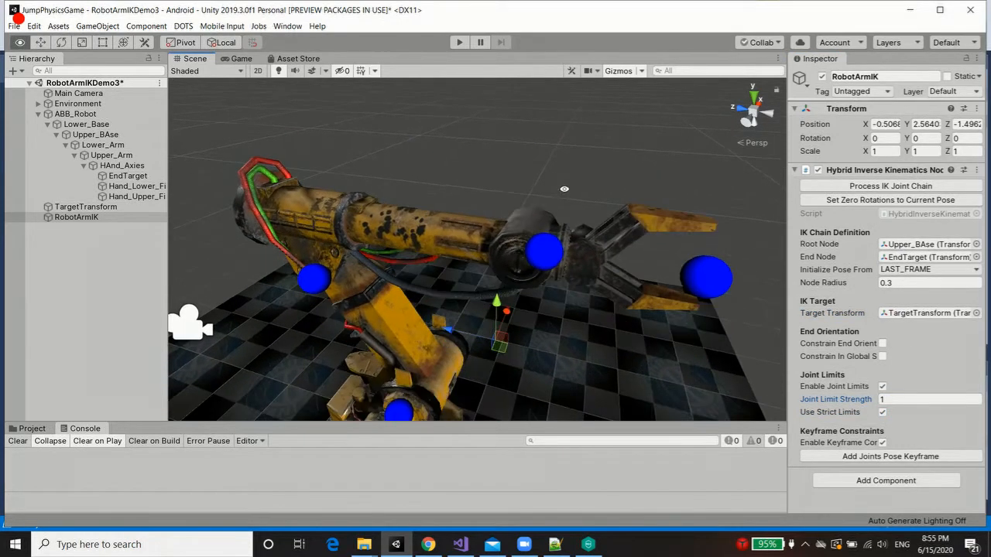
left_click_drag(564, 190, 593, 198, "alt")
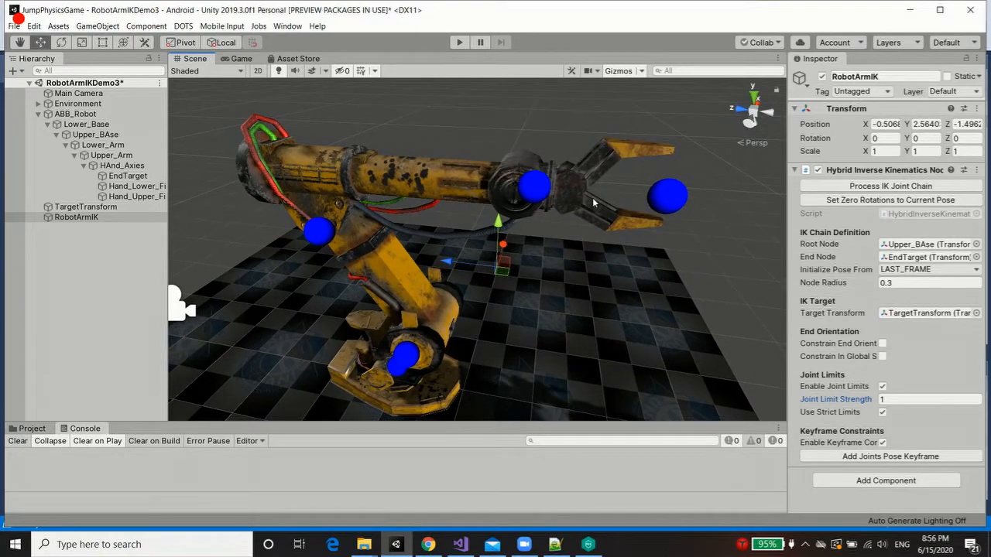
left_click_drag(687, 303, 676, 273, "alt")
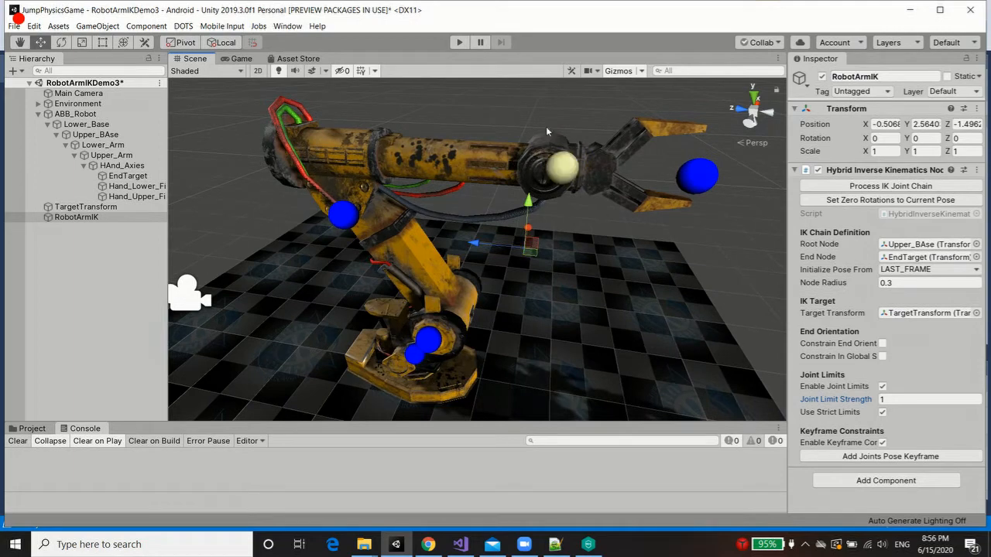
Run the scene and move TargetTransform around the arm to about X 1.18, Y 3.12, Z 1.69 to test the IK.
left_click(460, 42)
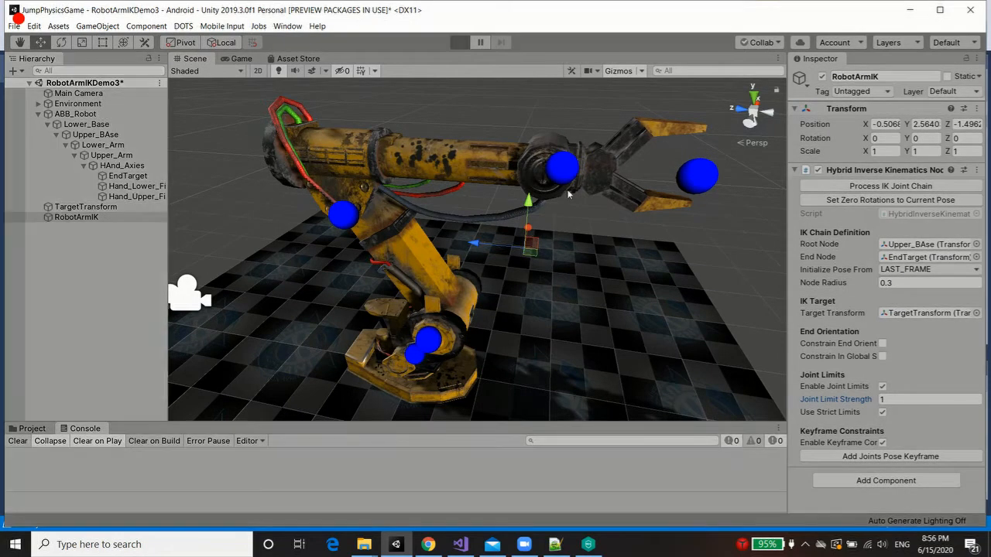
left_click(154, 196)
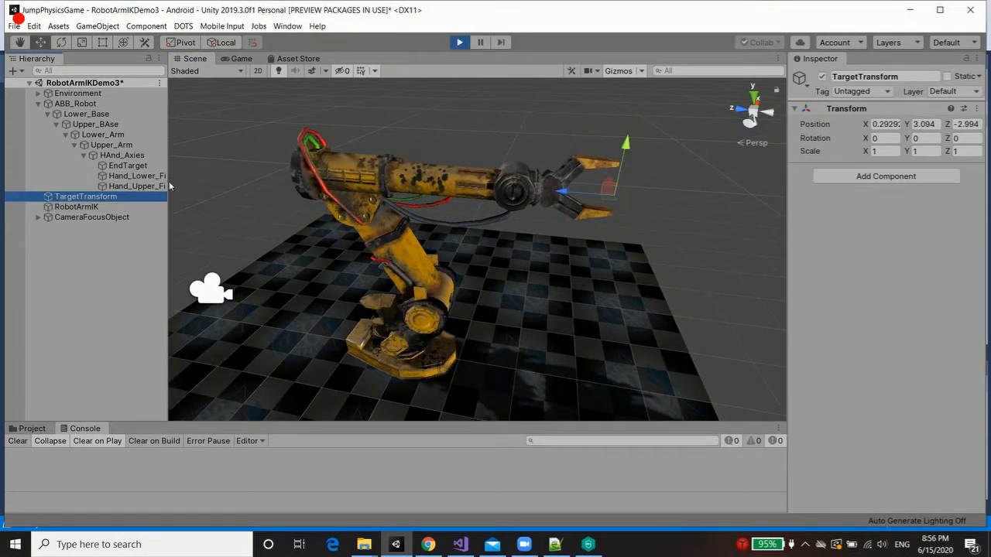
left_click_drag(610, 199, 582, 223)
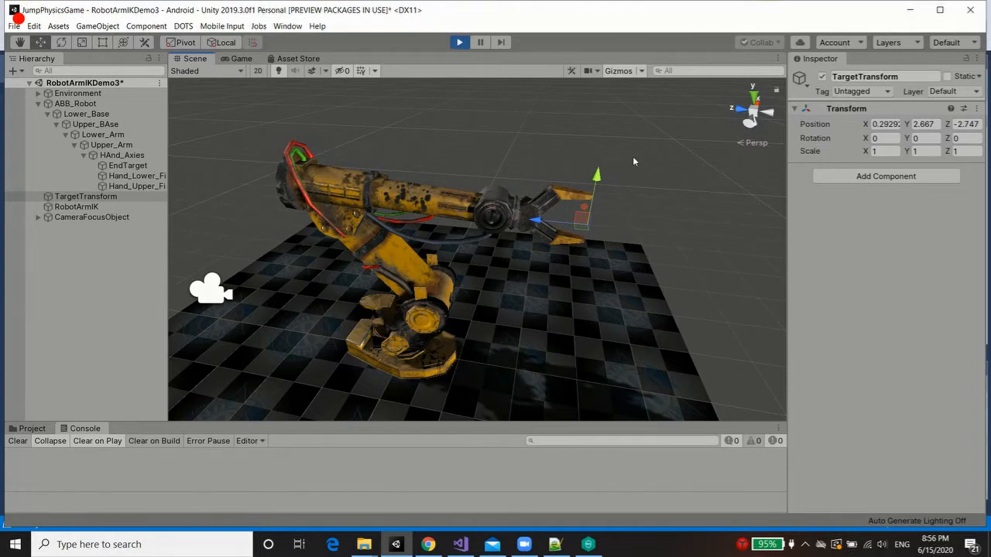
left_click_drag(596, 184, 569, 231)
left_click_drag(569, 194, 258, 252, "alt")
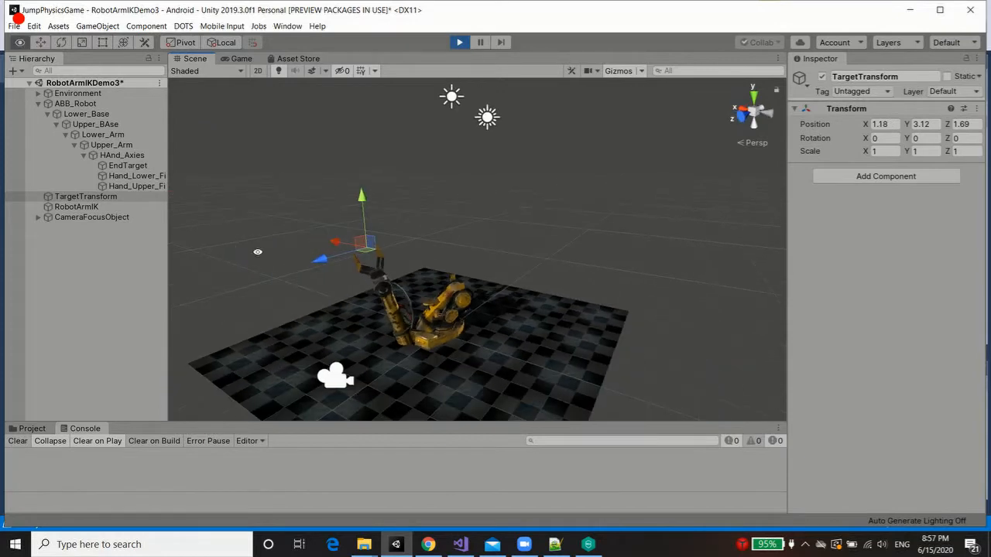
Move TargetTransform up over the arm and down on its other side to about X -3.02, Y 2.92, Z -0.37.
left_click_drag(367, 244, 397, 204)
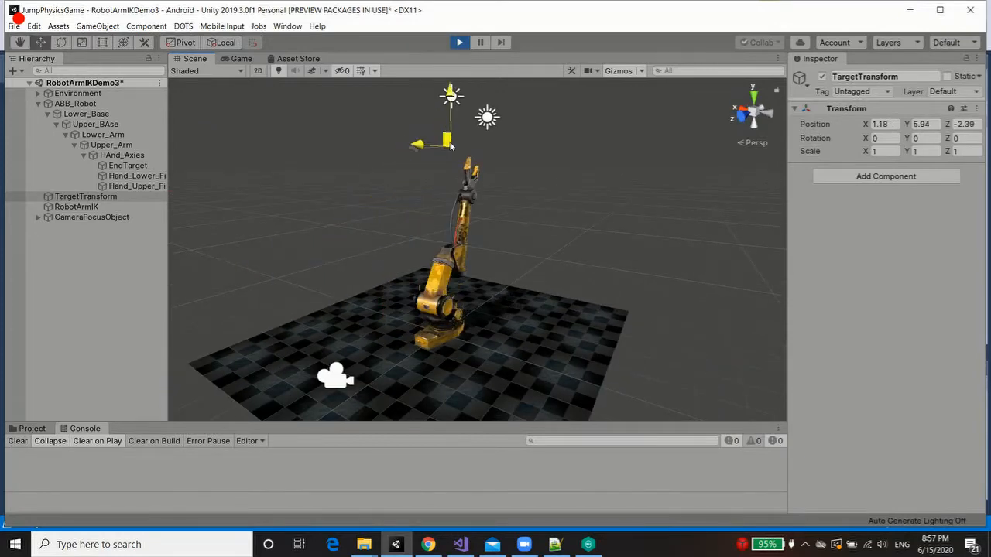
left_click_drag(451, 145, 415, 176, "alt")
left_click_drag(480, 159, 424, 212)
left_click_drag(434, 215, 697, 229, "alt")
left_click_drag(429, 198, 535, 244)
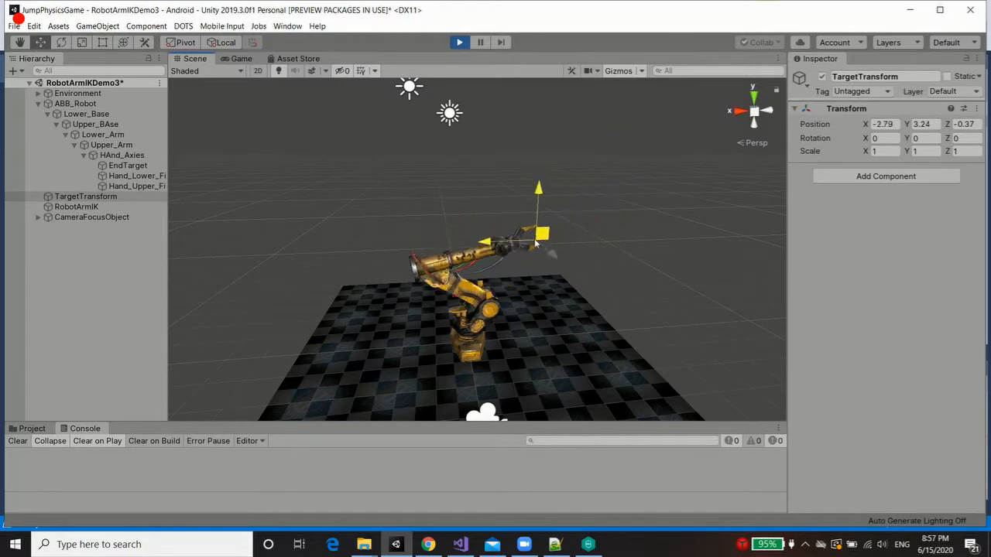
left_click_drag(596, 165, 579, 257)
Reduce the Limit Angle of the Lower_Arm hinge joint to 79.
scroll(547, 326, "up", 6)
middle_click_drag(547, 326, 453, 282)
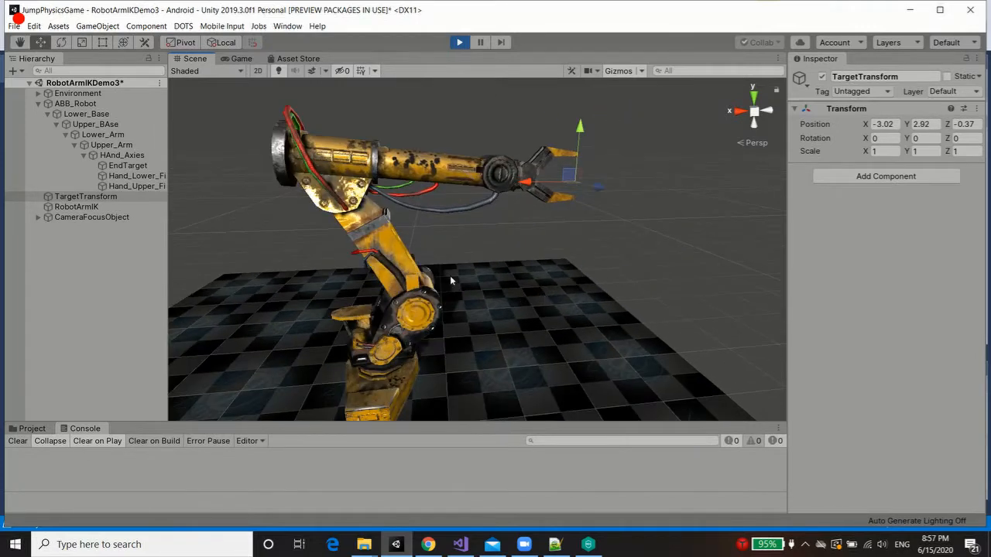
scroll(453, 282, "up", 4)
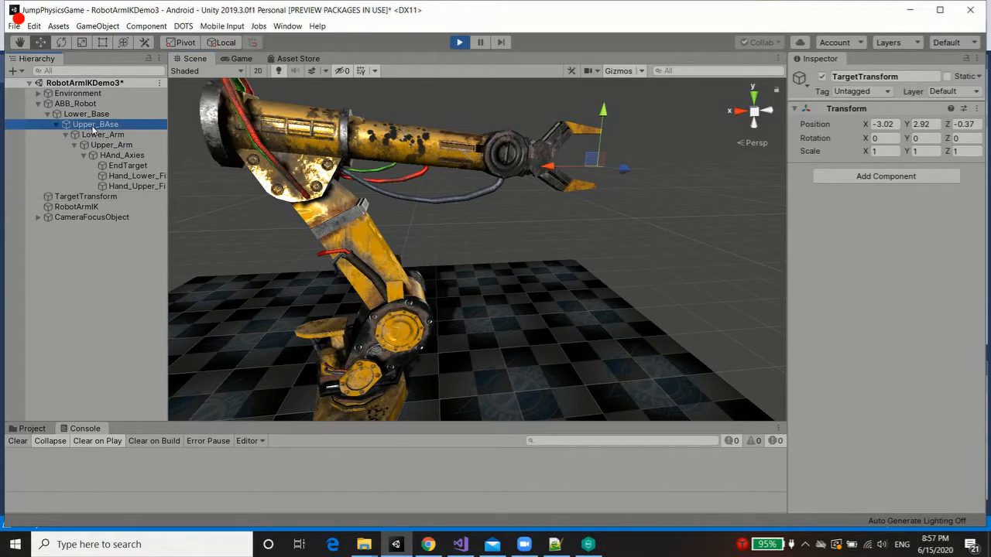
left_click(86, 114)
key("f")
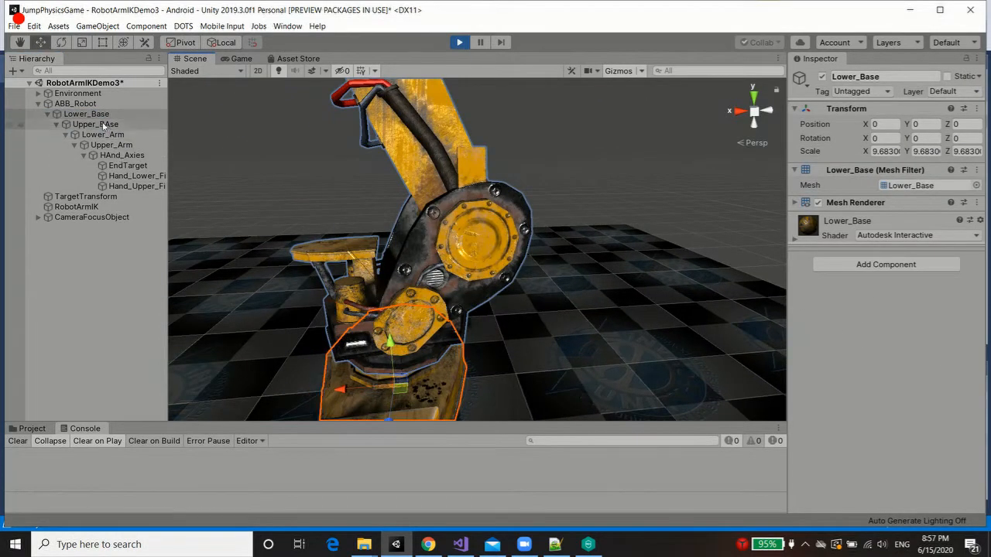
left_click(103, 126)
middle_click_drag(410, 148, 419, 189)
left_click(113, 135)
middle_click_drag(559, 122, 534, 155)
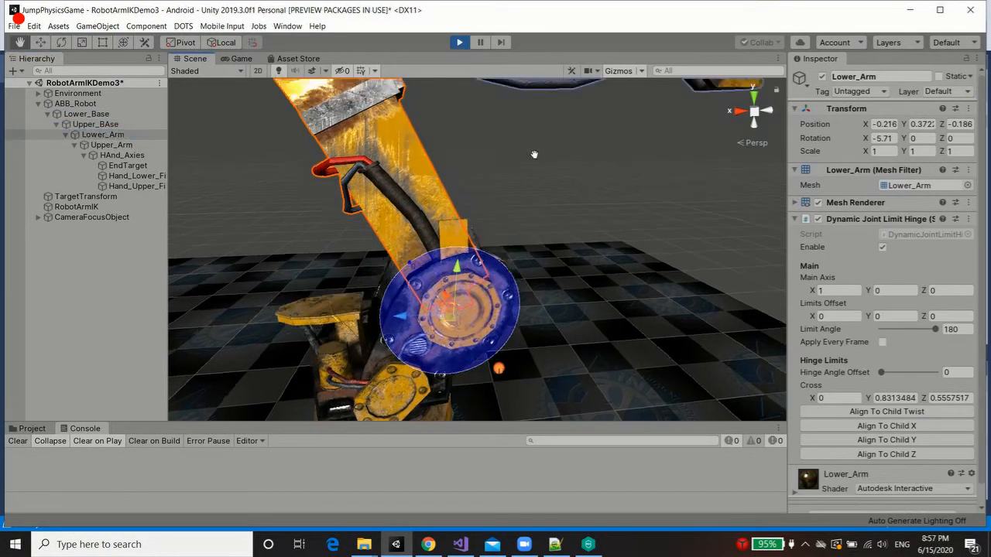
key("w")
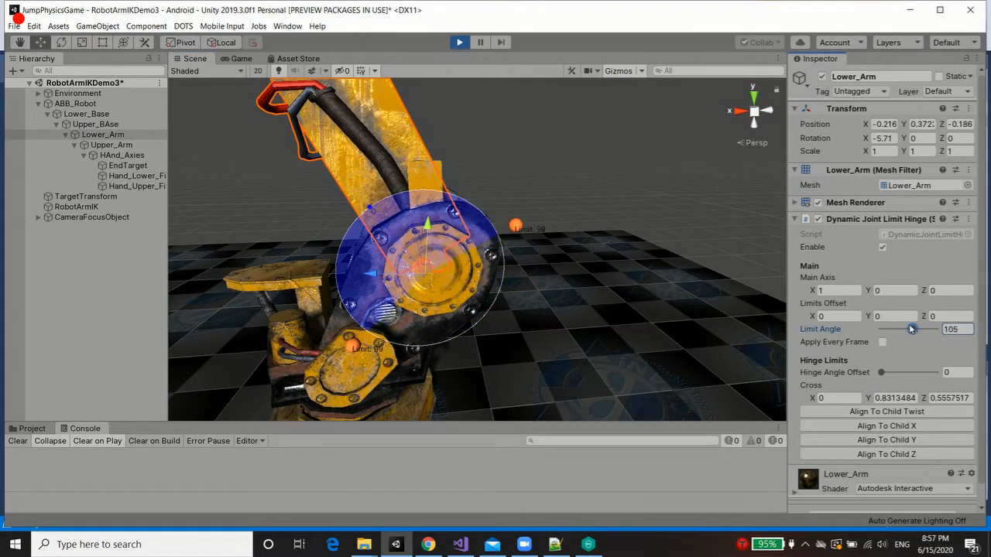
left_click_drag(910, 328, 906, 328)
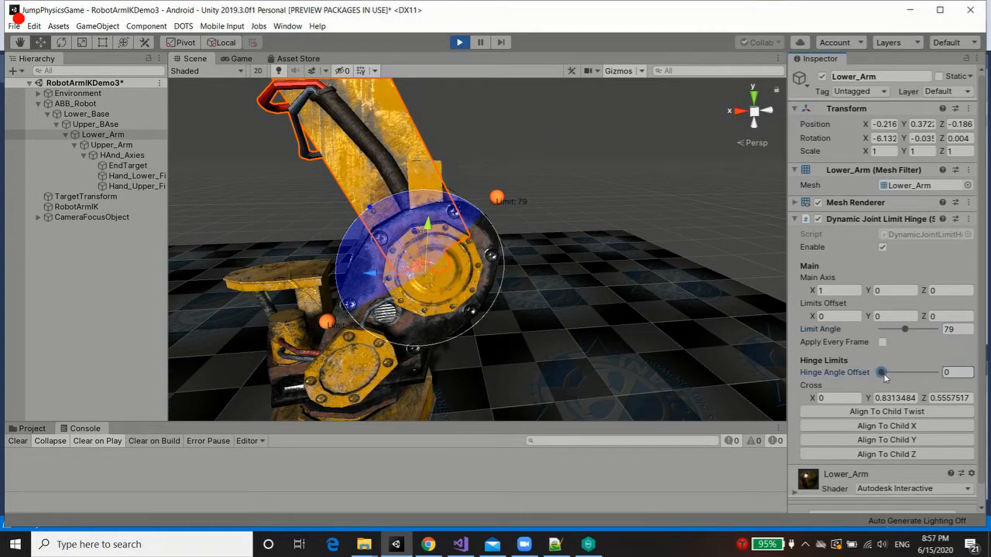
Adjust the Lower_Arm hinge range to a Hinge Angle Offset of about 324 and a Limit Angle of about 65.8.
left_click_drag(879, 377, 936, 379)
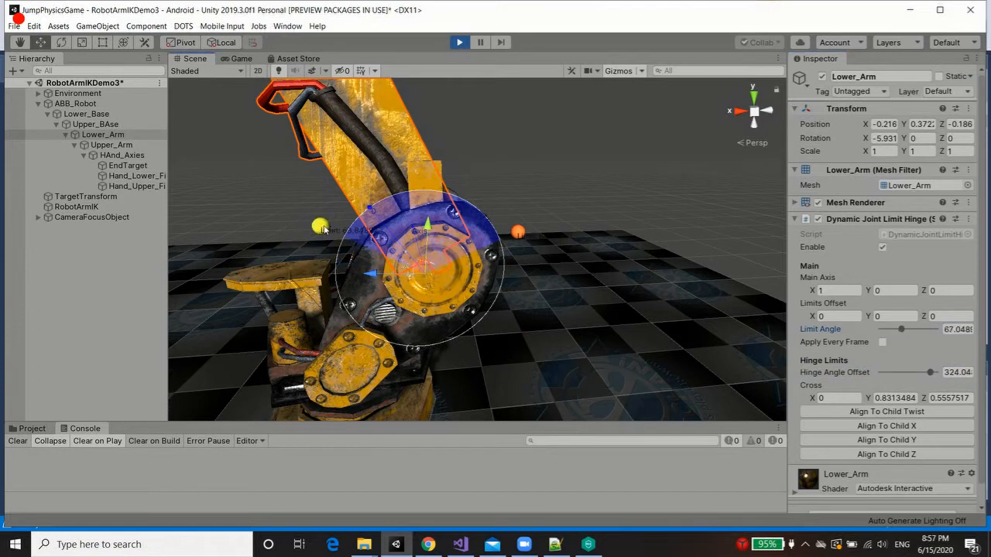
mouse_move(323, 227)
left_mouse_down()
mouse_move(302, 224)
mouse_move(322, 227)
left_mouse_up()
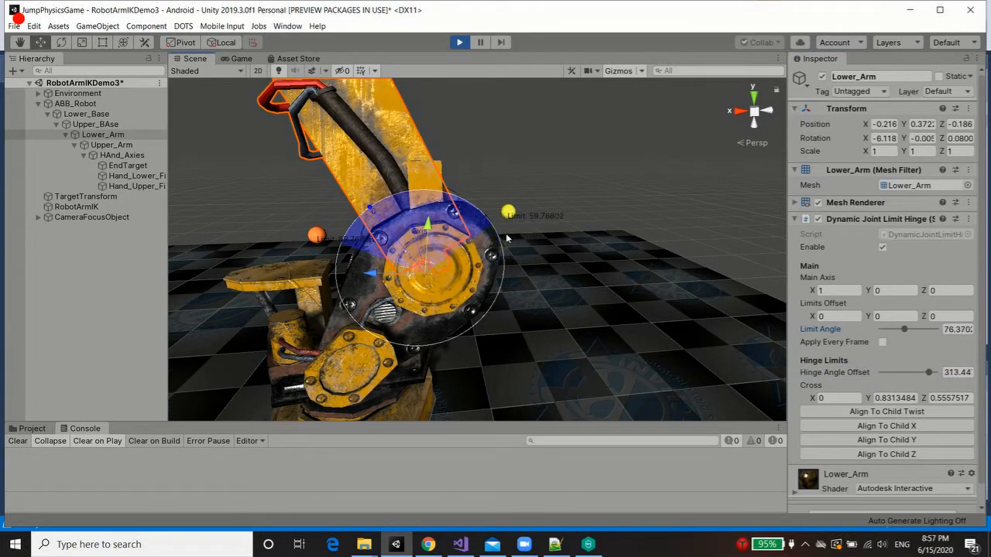
left_click_drag(562, 180, 596, 284, "alt")
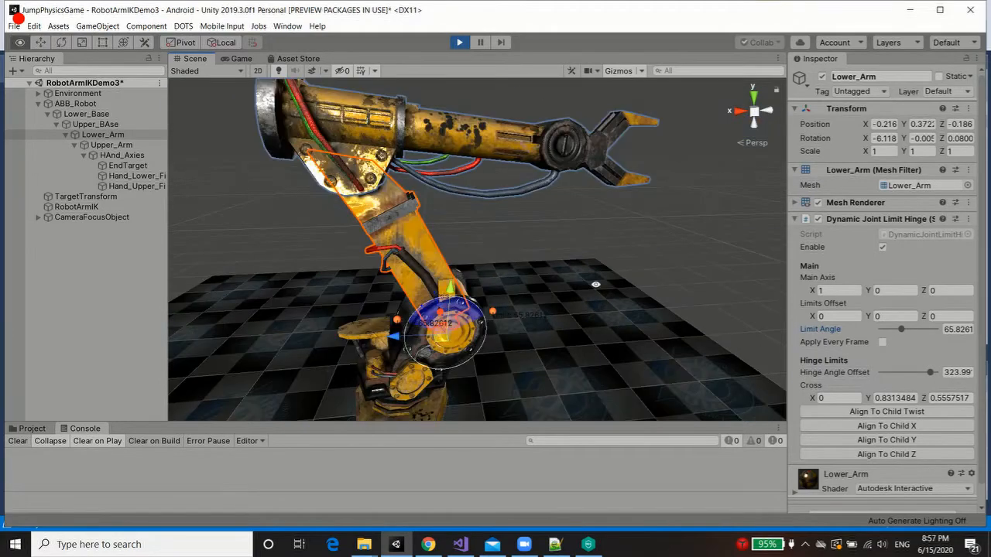
left_click_drag(503, 250, 540, 286, "alt")
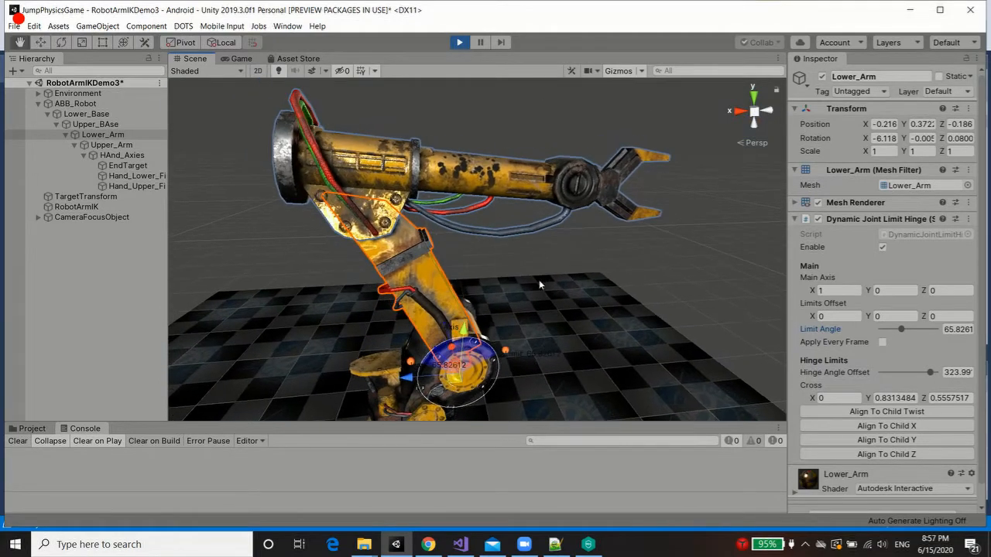
Restrict the Upper_Arm hinge to a Limit Angle of about 80.7 with a Hinge Angle Offset of about 60.3.
left_click(110, 146)
key("f")
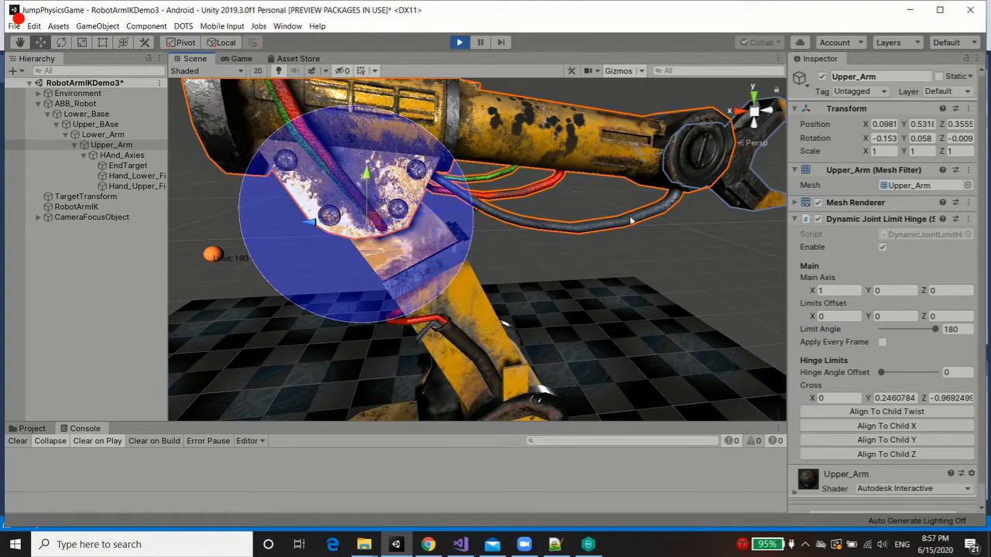
left_click_drag(911, 331, 908, 332)
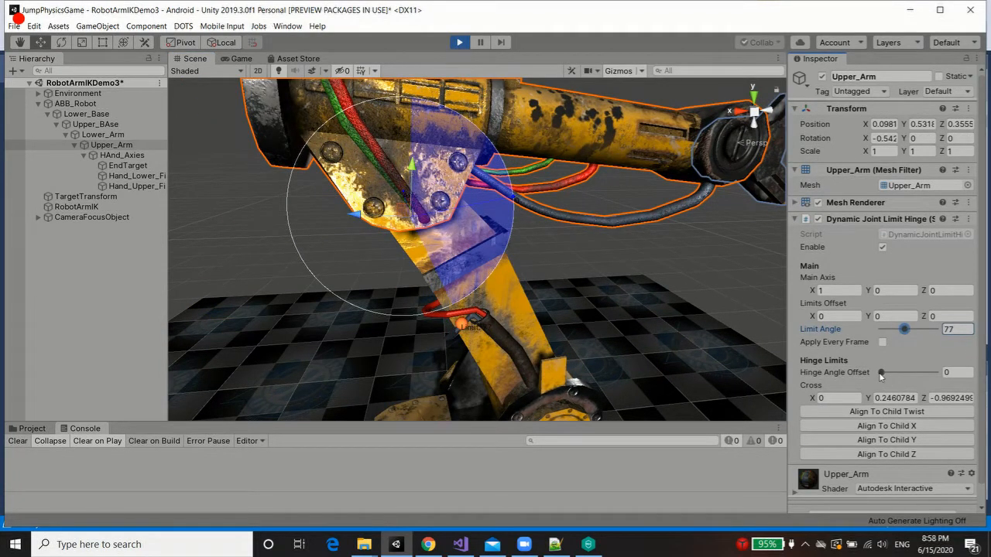
left_click_drag(892, 377, 892, 380)
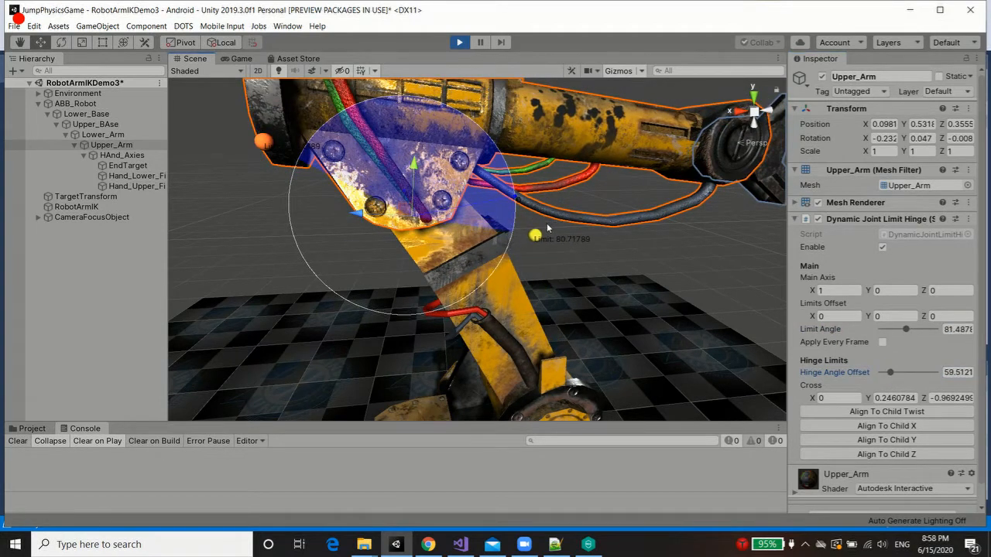
Test the new joint limits by moving TargetTransform to about X -2.69, Y 3.46, Z 1.06.
scroll(680, 284, "down", 5)
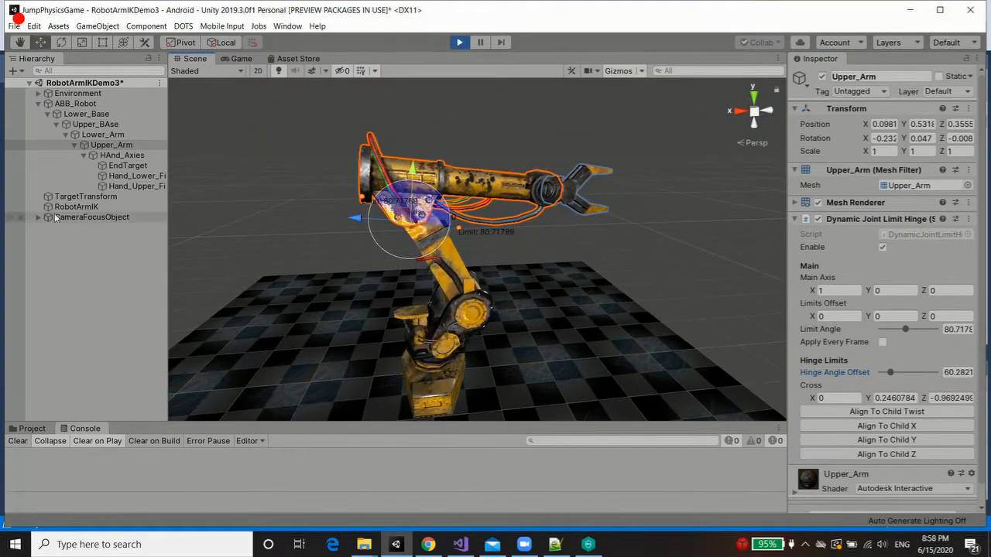
left_click(77, 206)
left_click(78, 198)
left_click_drag(607, 194, 591, 155)
left_click_drag(464, 194, 559, 331, "alt")
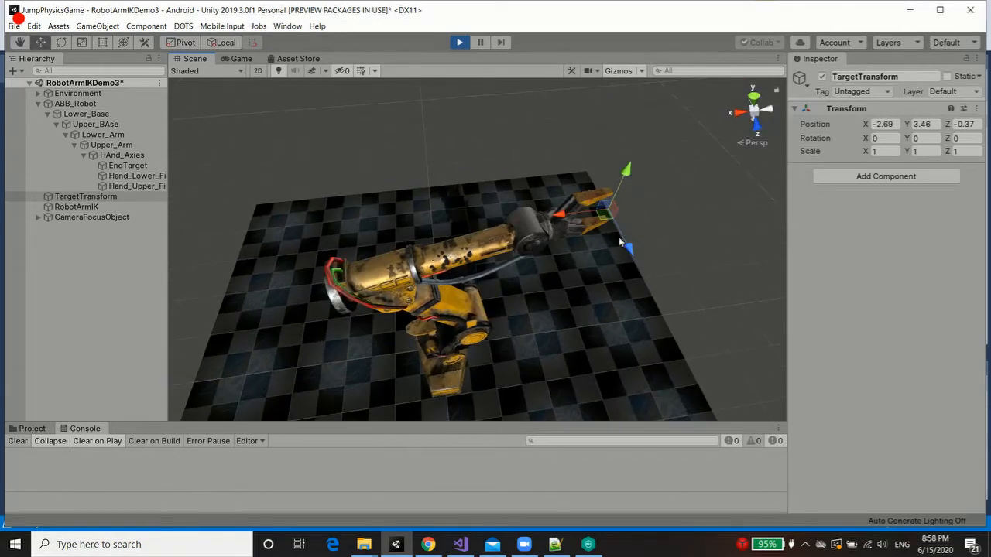
left_click_drag(624, 242, 677, 346)
Examine the arm and its base from several angles and move TargetTransform to about X -3.01, Y 3.05, Z 0.52.
right_click_drag(631, 332, 606, 407, "alt")
left_click_drag(606, 407, 491, 232, "alt")
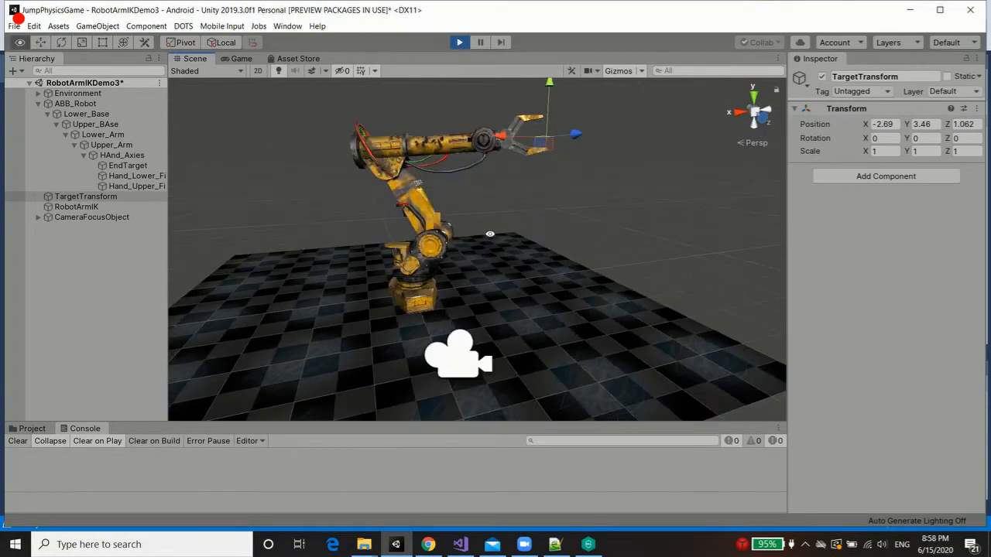
right_click_drag(491, 232, 627, 405, "alt")
left_click_drag(626, 405, 615, 369, "alt")
left_click_drag(440, 275, 453, 269, "alt")
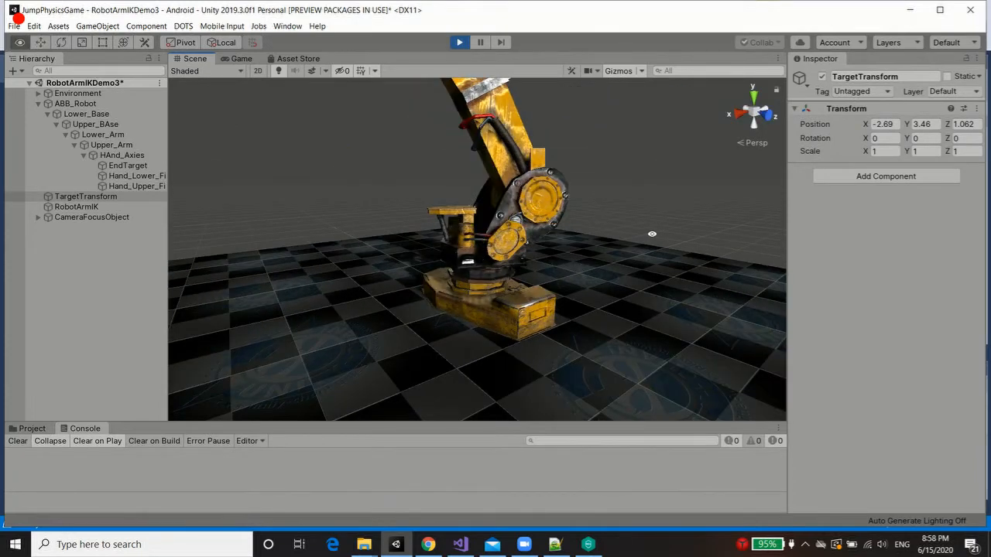
left_click_drag(652, 233, 623, 282, "alt")
left_click_drag(619, 371, 582, 261, "alt")
left_click_drag(568, 219, 601, 208, "alt")
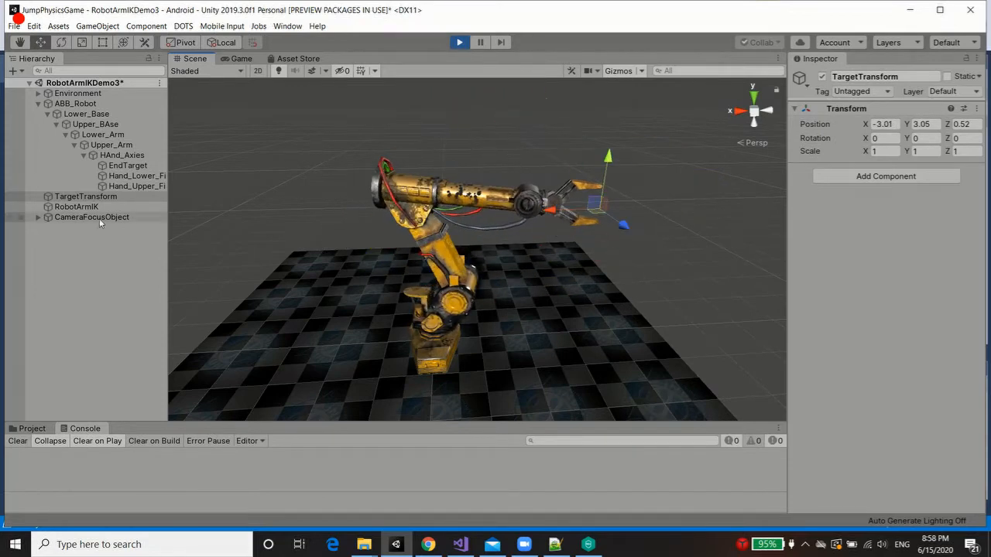
Enable Constrain End Orientation on the RobotArmIK node and bring the gripper into close view.
scroll(570, 202, "up", 3)
middle_click_drag(570, 202, 396, 235)
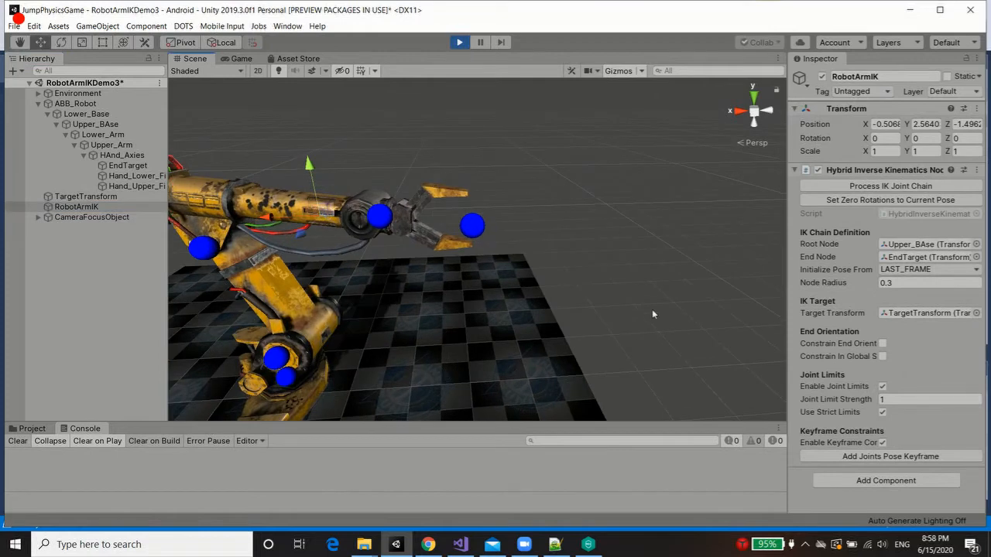
scroll(652, 309, "up", 3)
middle_click_drag(551, 299, 615, 272)
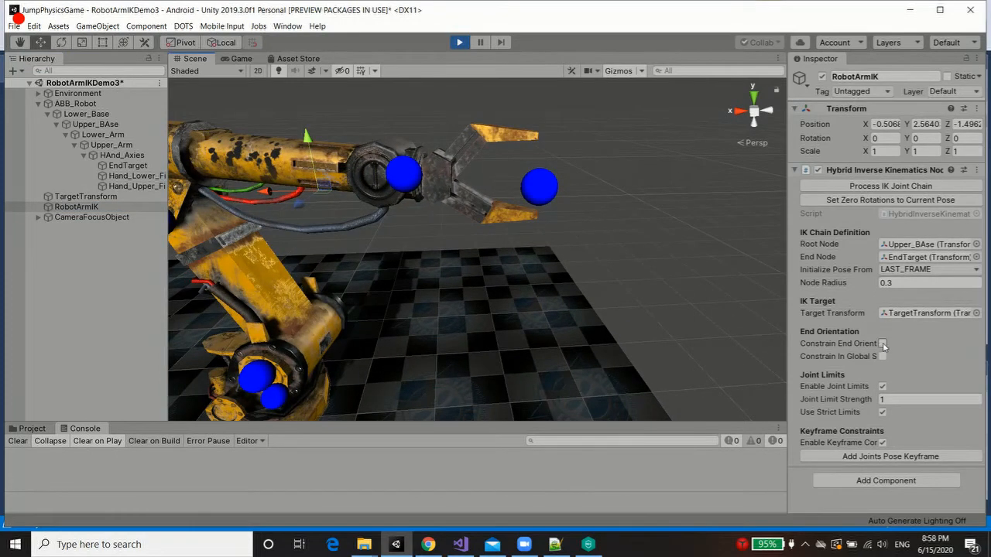
middle_click_drag(559, 241, 557, 289)
scroll(487, 248, "up", 4)
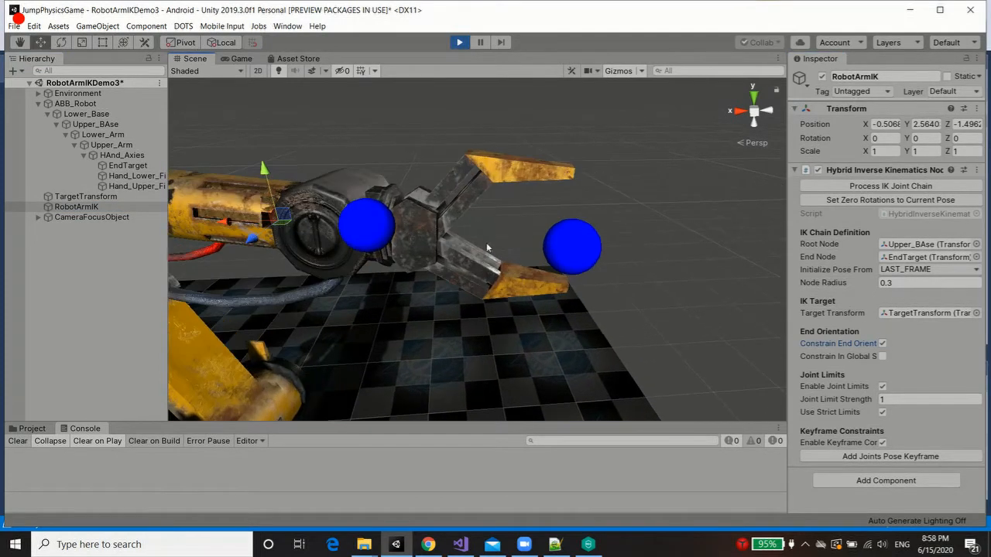
Inspect the hinge joint limit of HAnd_Axies near the gripper and reselect the RobotArmIK node.
left_click(85, 197)
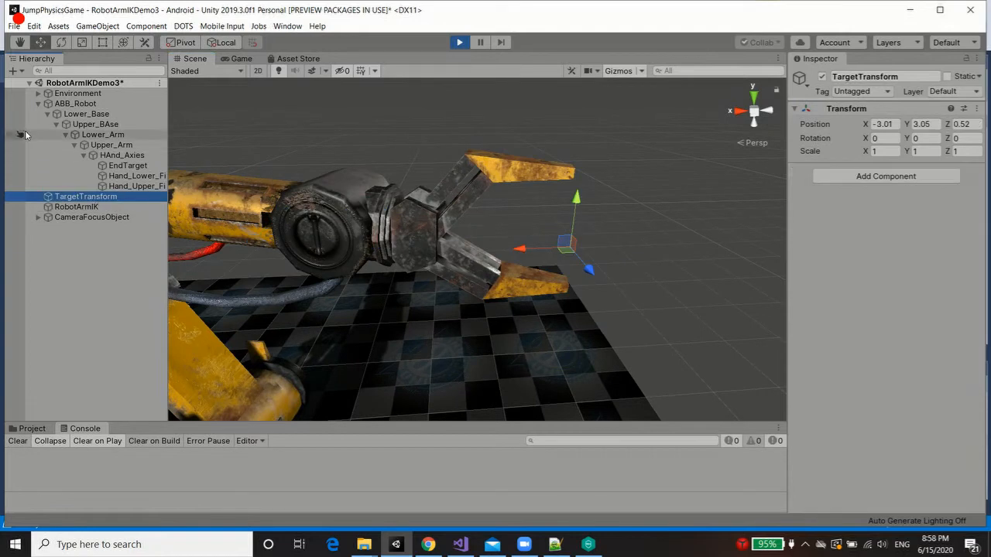
left_click(121, 155)
left_click_drag(340, 197, 395, 203, "alt")
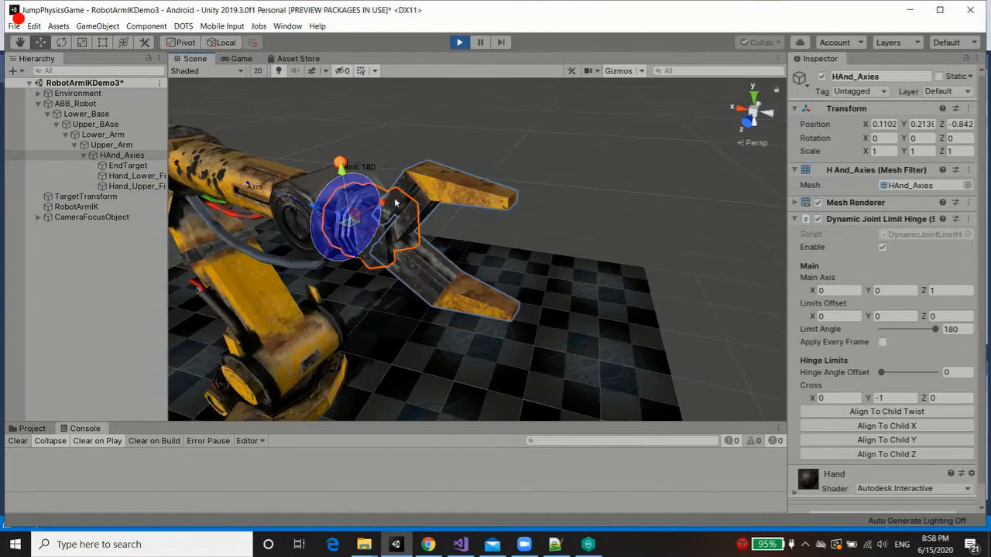
left_click_drag(520, 196, 517, 263, "alt")
left_click(77, 207)
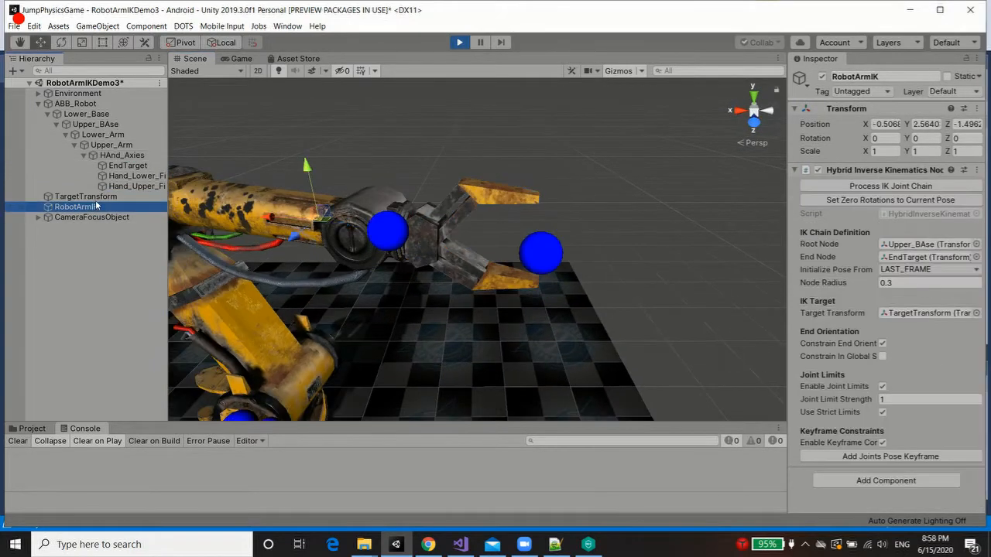
Test the constrained gripper orientation by rotating TargetTransform about its Z axis to about 284°.
left_click(85, 196)
left_click_drag(418, 225, 445, 220, "alt")
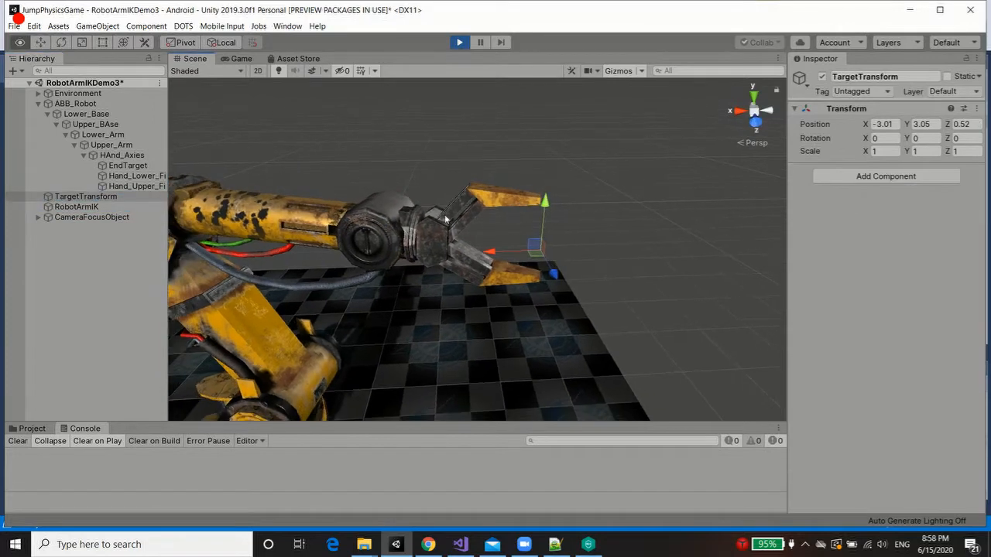
left_click(77, 207)
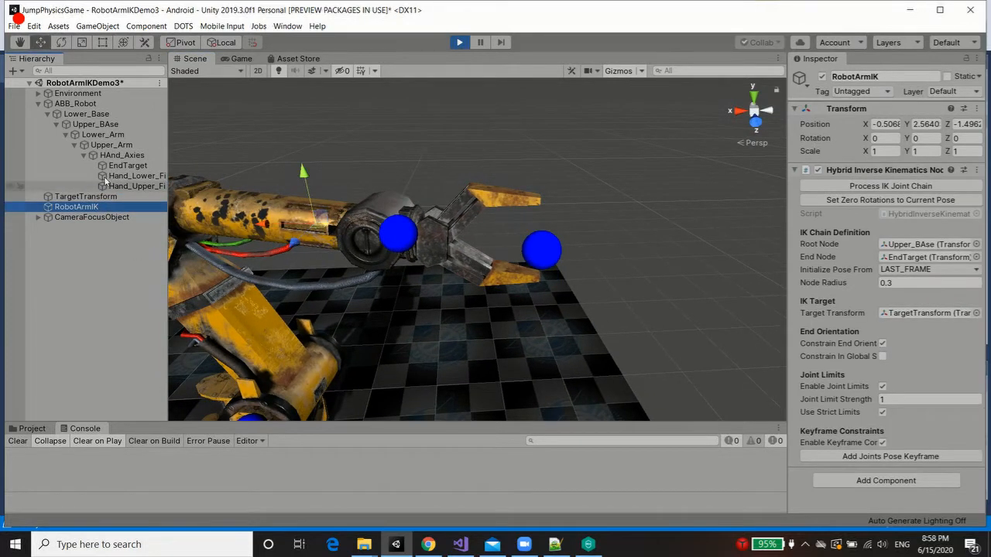
left_click(101, 198)
left_click_drag(383, 195, 410, 192, "alt")
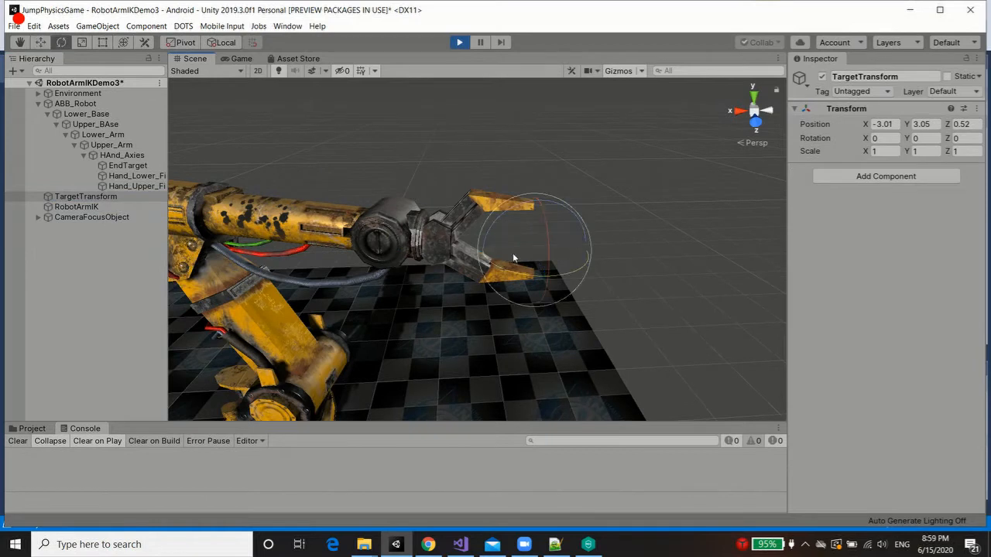
left_click_drag(532, 325, 522, 263)
key("ctrl+z")
left_click_drag(494, 223, 758, 259)
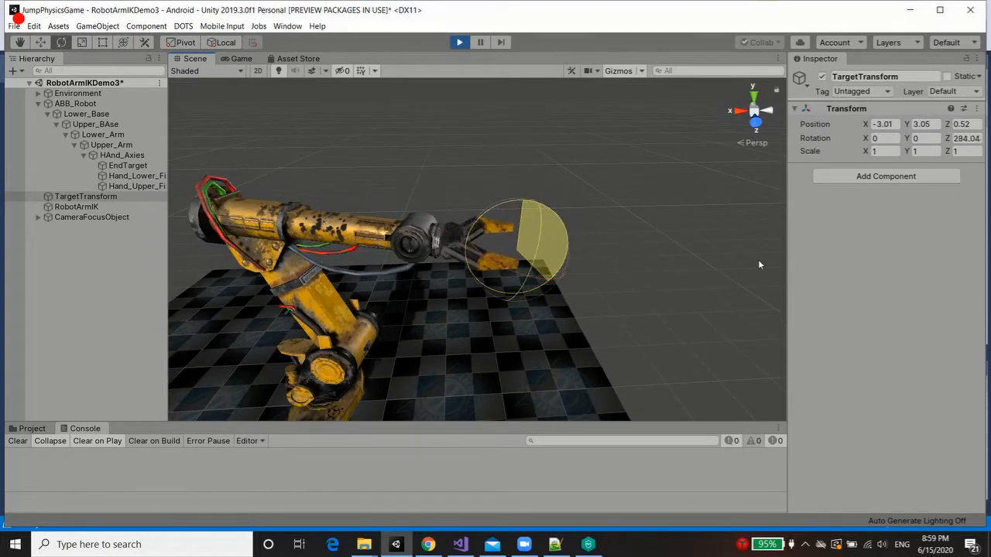
Move the rotated TargetTransform across to the other side of the arm, at about X 2.37, Y 3.02, Z 0.68.
key("w")
left_click_drag(516, 247, 496, 242)
left_click_drag(569, 215, 548, 294, "alt")
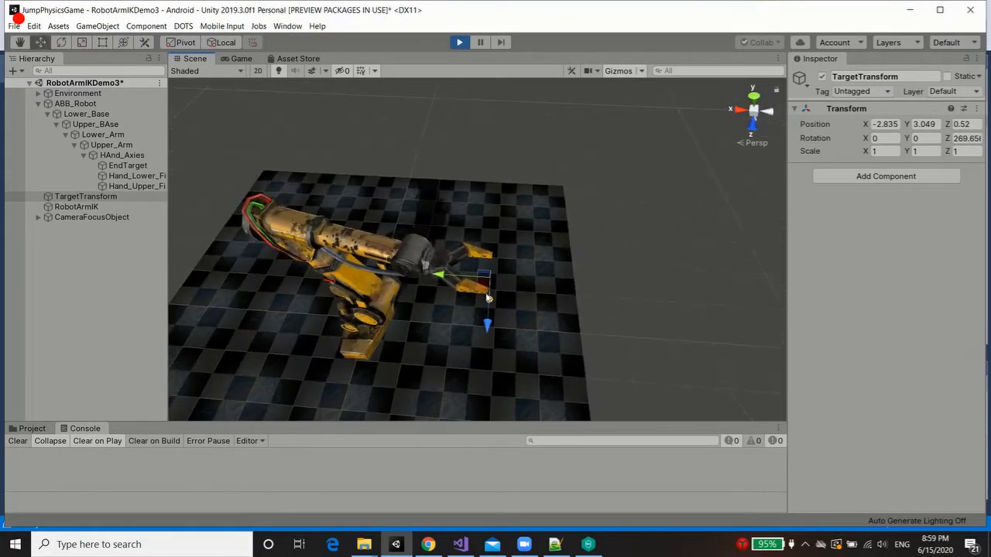
left_click_drag(481, 282, 180, 267)
middle_click_drag(290, 237, 441, 227)
Rotate TargetTransform to about 271.6° on Z, try it at another position and exit play mode.
key("e")
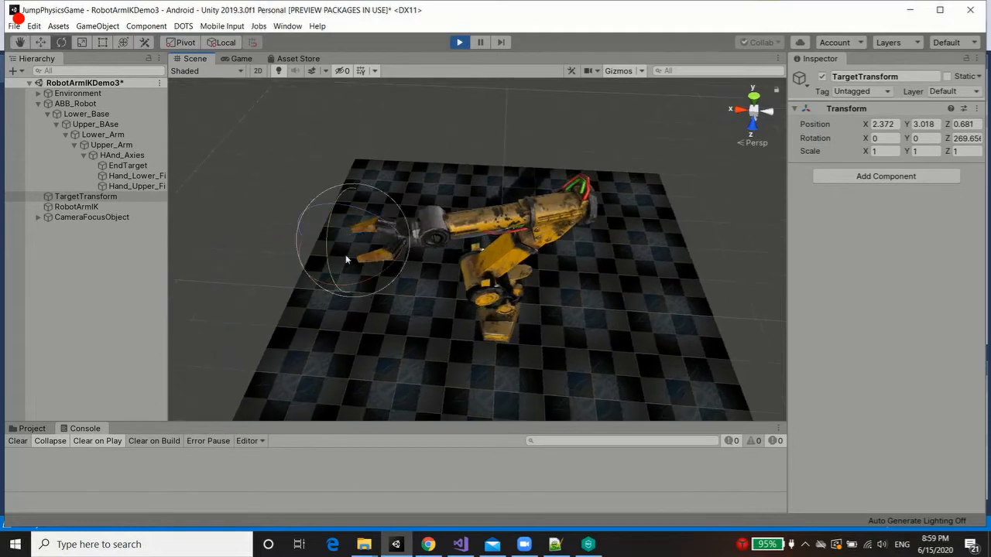
left_click_drag(663, 306, 794, 356)
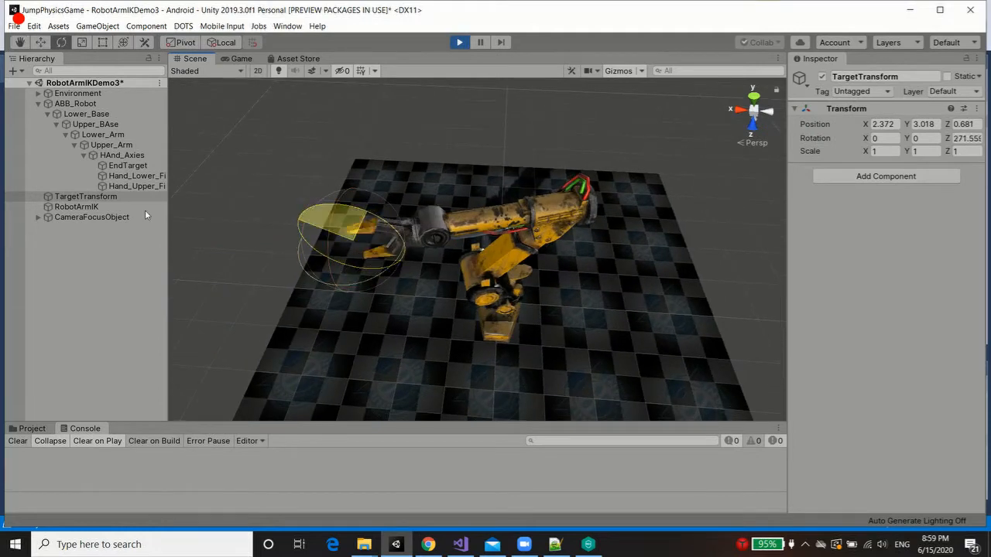
left_click_drag(145, 215, 69, 202)
left_click_drag(380, 306, 495, 264, "alt")
left_click_drag(727, 238, 376, 225)
left_click(460, 42)
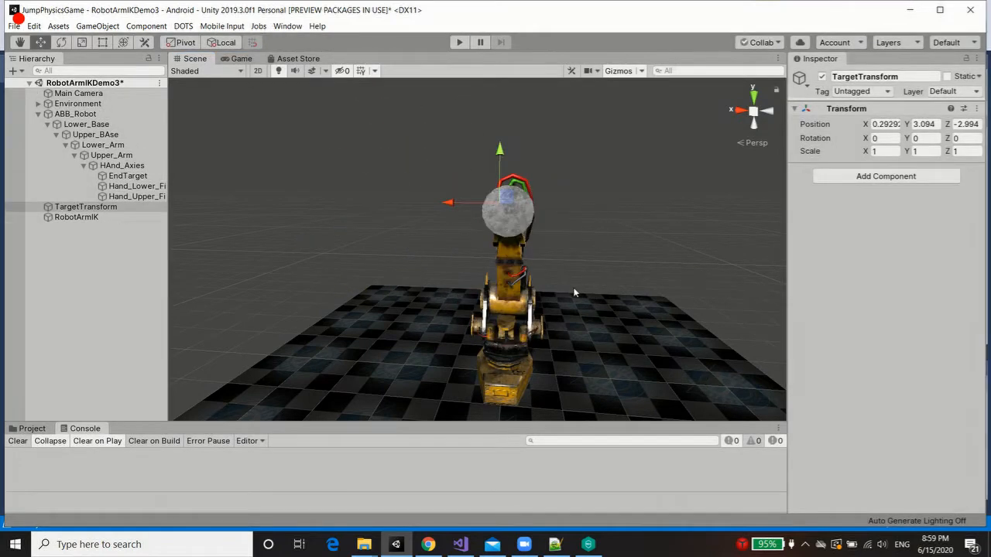
Examine the arm from the side and inspect the hinge joint limit on Upper_Arm along the joint hierarchy.
left_click_drag(574, 288, 396, 228, "alt")
left_click_drag(615, 266, 511, 250, "alt")
right_click_drag(511, 251, 591, 336, "alt")
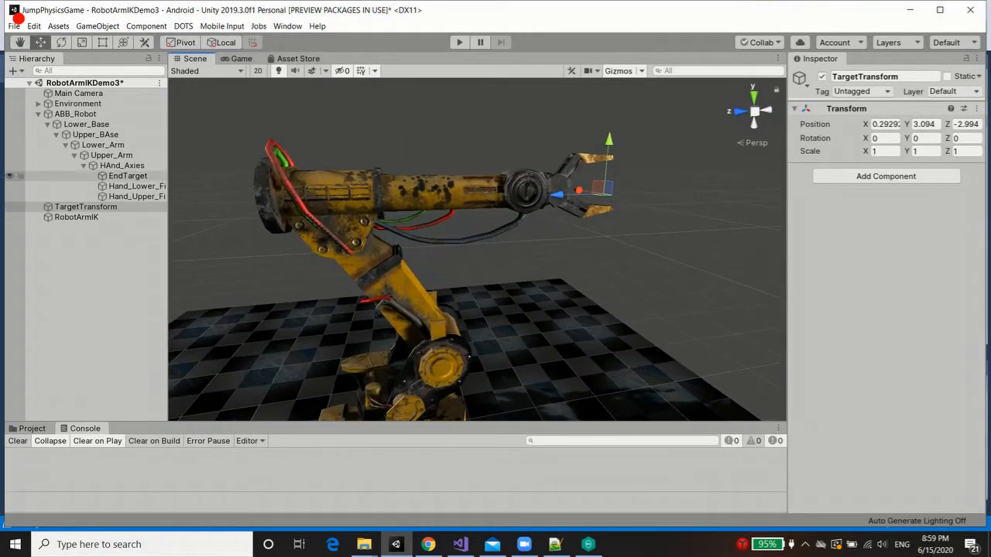
left_click(132, 147)
key("Up")
key("Up")
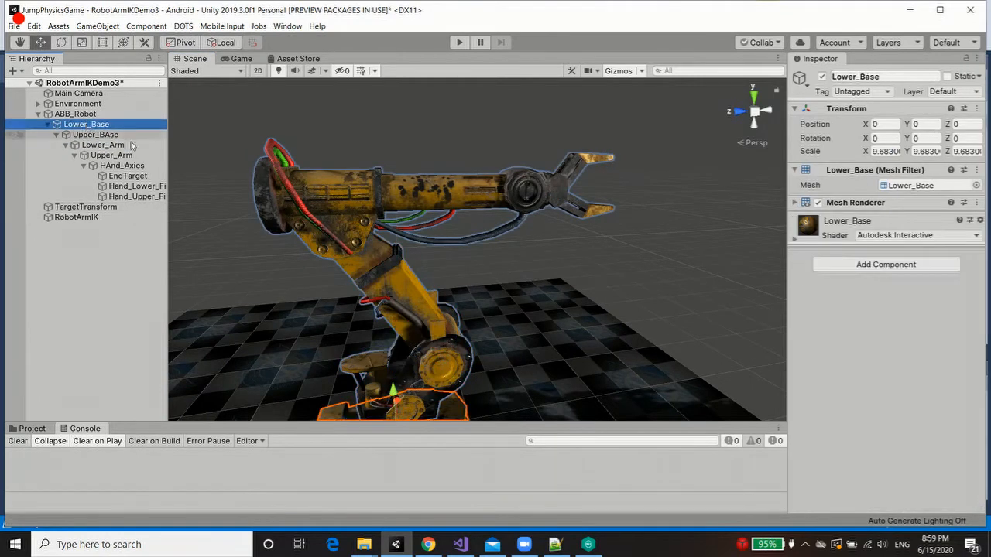
left_click(130, 146)
left_click(117, 157)
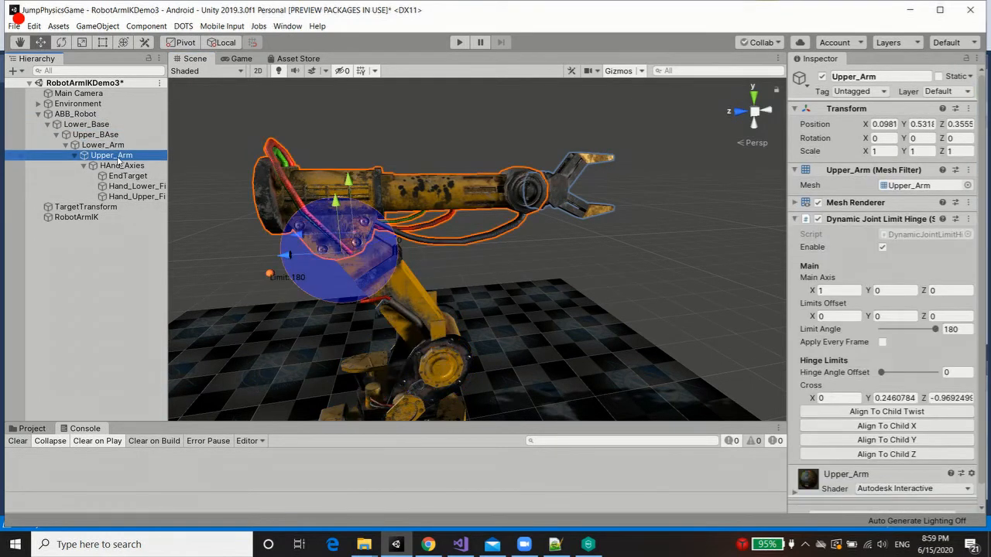
middle_click_drag(553, 304, 574, 268)
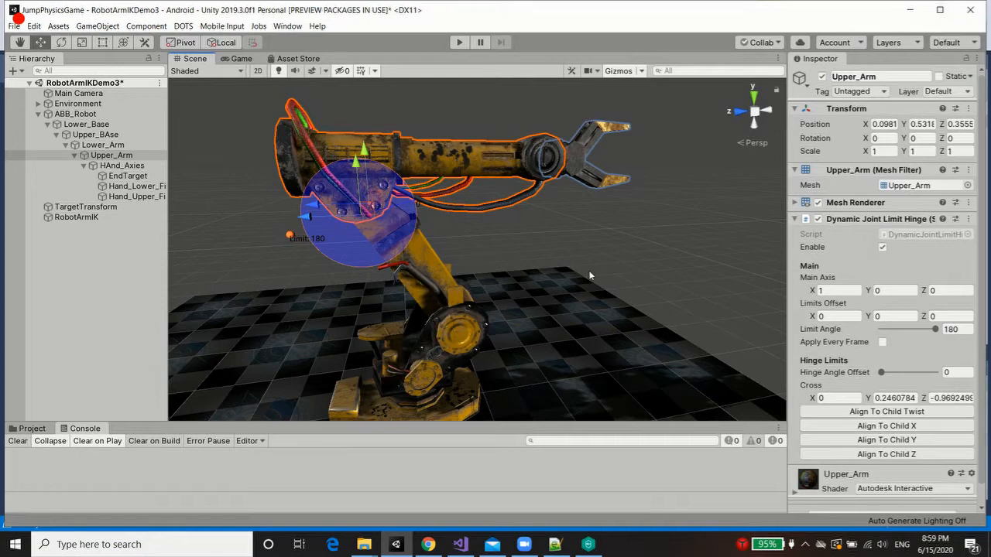
middle_click_drag(588, 276, 604, 264)
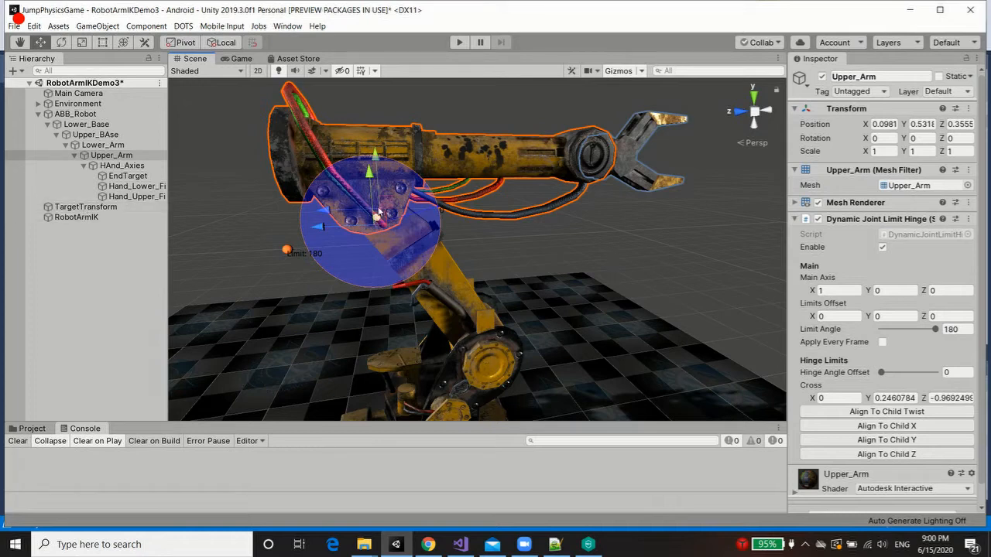
Select RobotArmIK, widen the Inspector and examine its Hybrid Inverse Kinematics Node settings and joint chain.
left_click(93, 124)
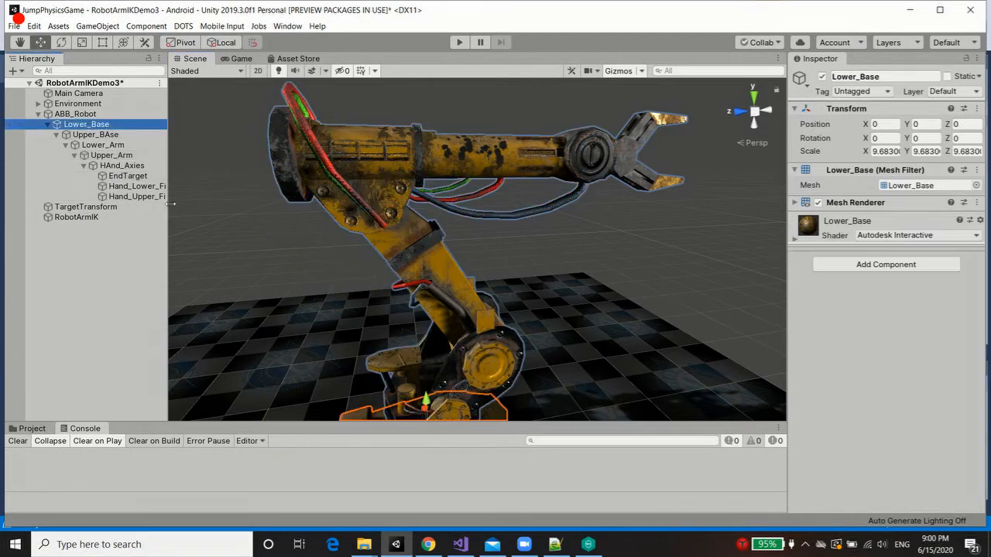
left_click(88, 219)
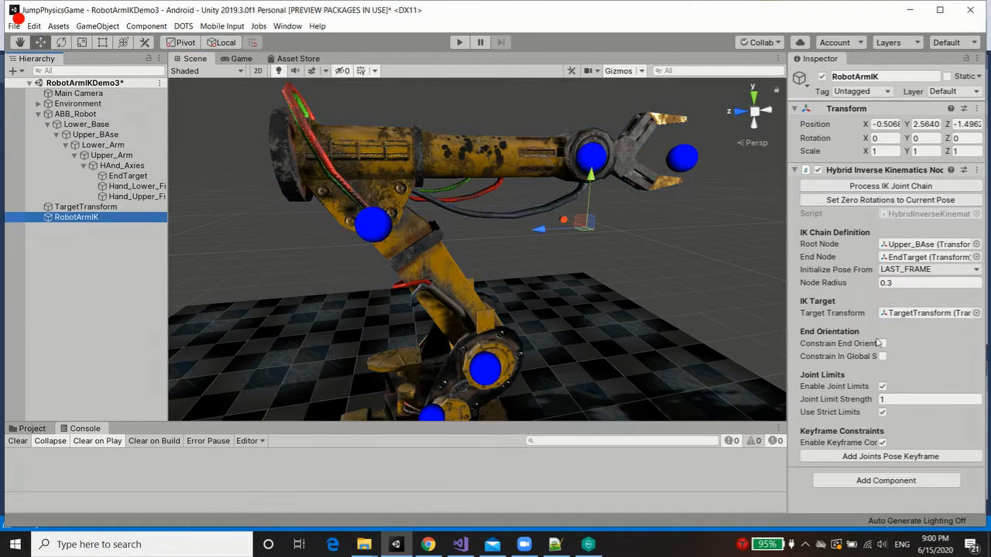
left_click_drag(785, 358, 765, 353)
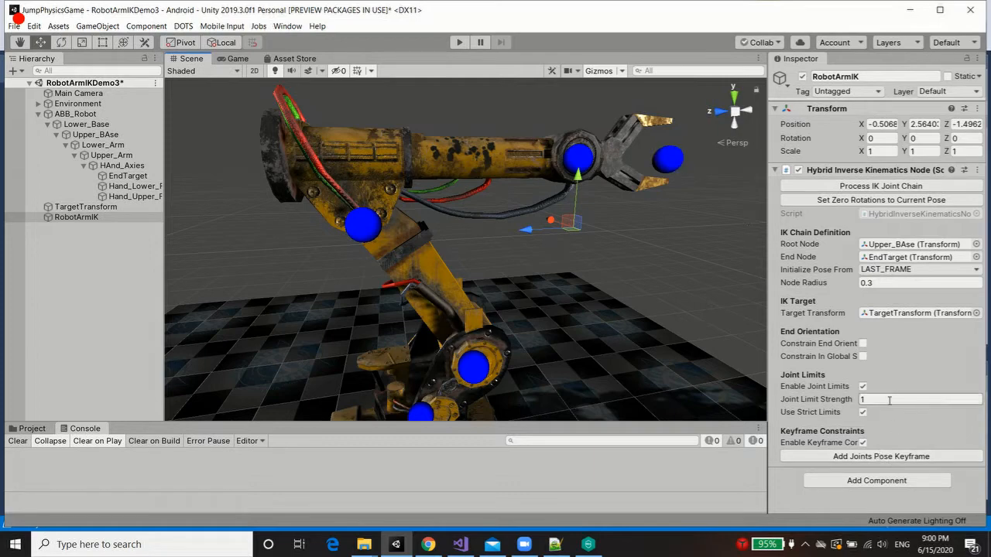
middle_click_drag(587, 258, 564, 271)
scroll(624, 186, "up", 5)
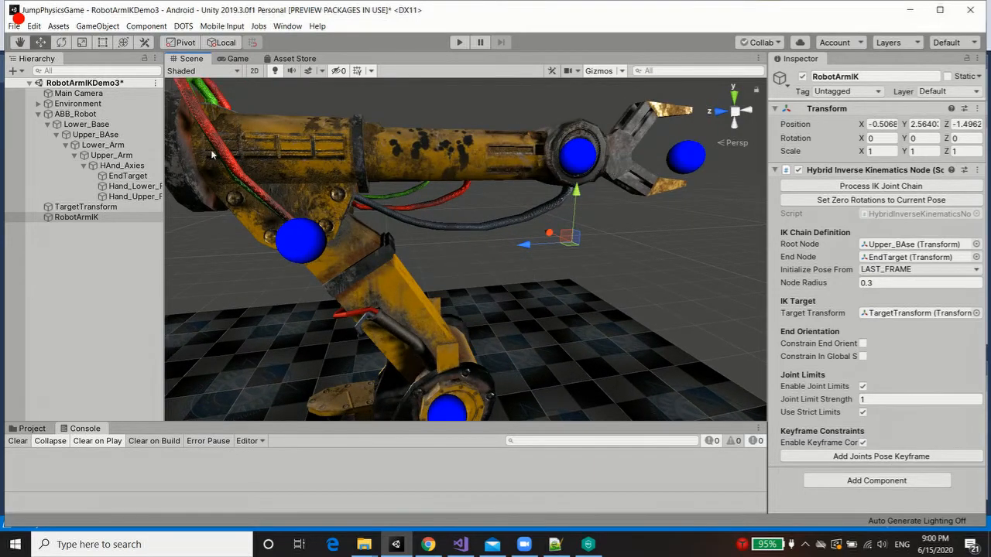
scroll(576, 253, "down", 3)
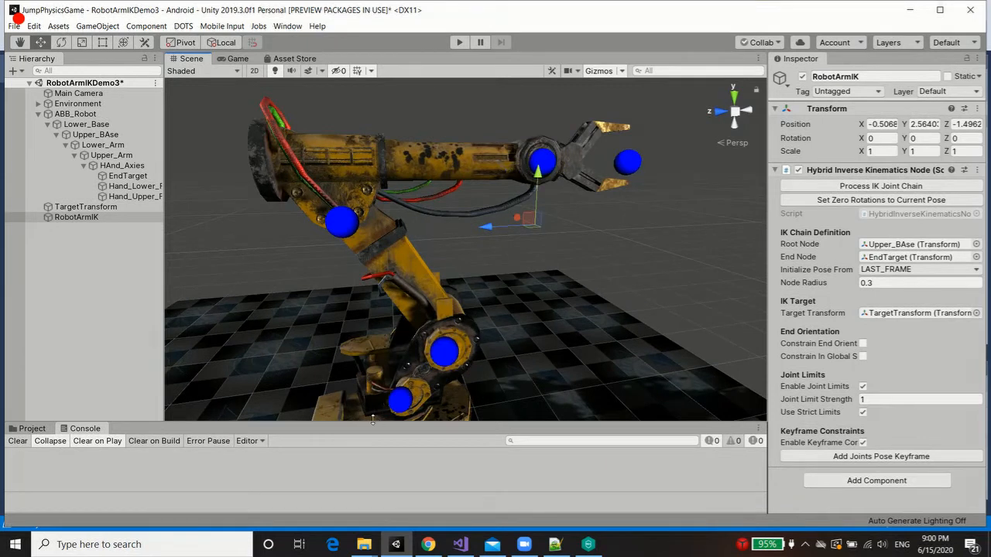
Move TargetTransform near the gripper to about X 0.14, Y 3.07, Z -2.81 and view the whole arm from the side.
left_click_drag(703, 217, 513, 272, "alt")
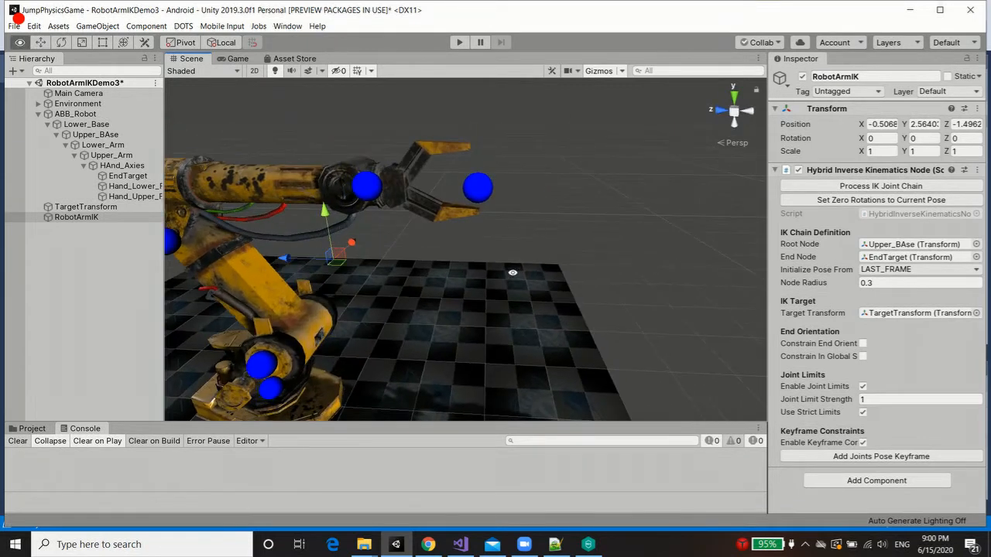
left_click(108, 207)
left_click_drag(468, 180, 483, 192, "alt")
left_click_drag(470, 267, 501, 224, "alt")
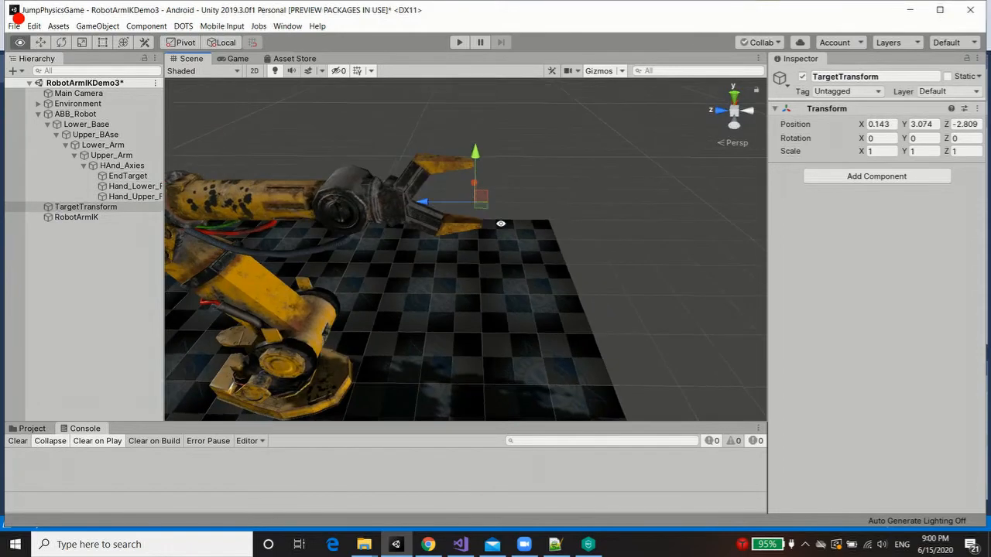
middle_click_drag(455, 268, 549, 237)
scroll(548, 237, "down", 3)
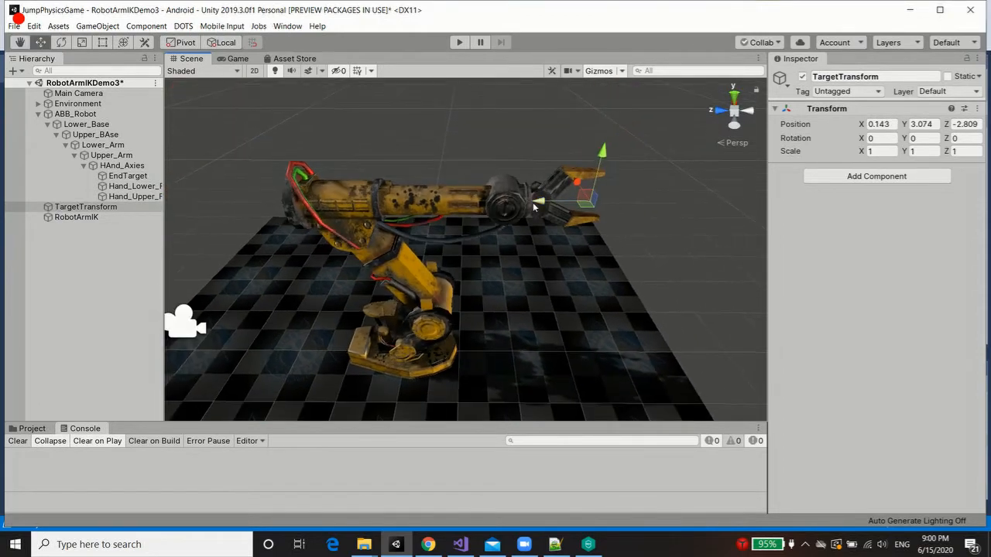
left_click_drag(438, 272, 366, 158, "alt")
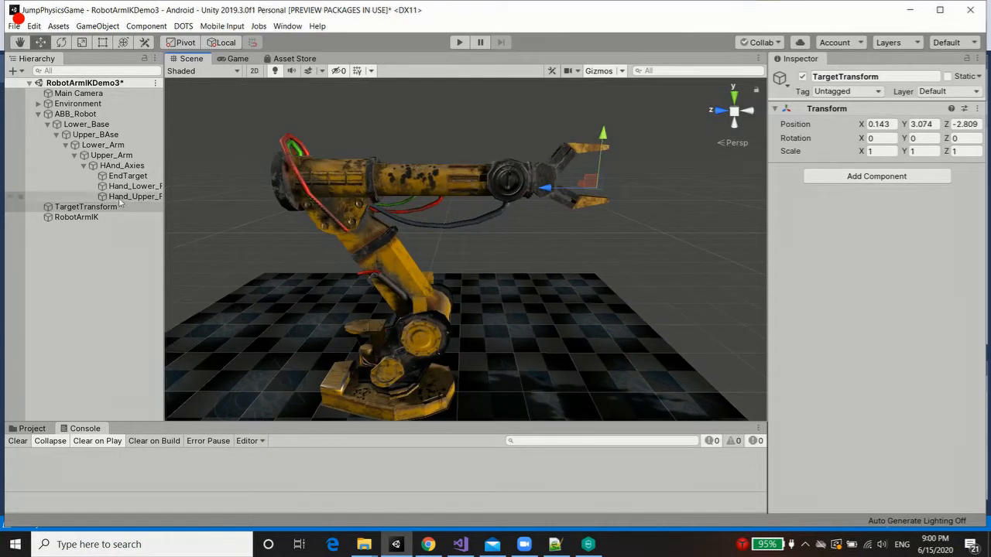
Add a joints pose keyframe to the RobotArmIK node for the current pose and select that keyframe at the gripper.
left_click(76, 217)
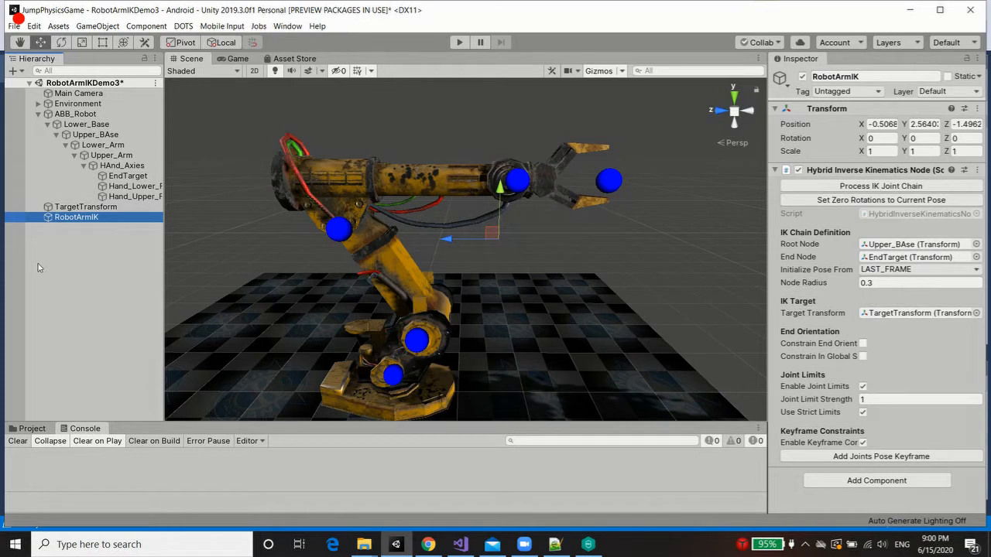
left_click(901, 458)
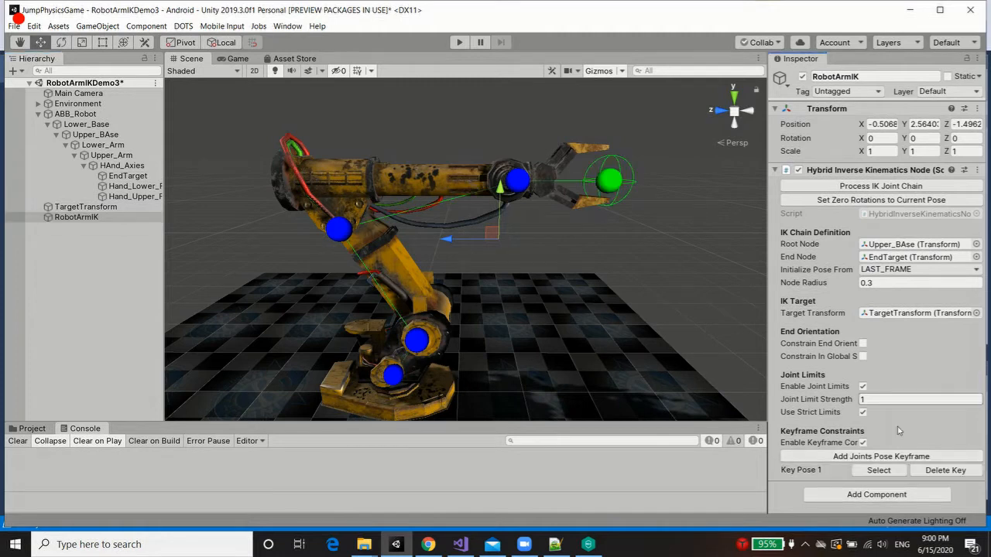
scroll(603, 246, "up", 2)
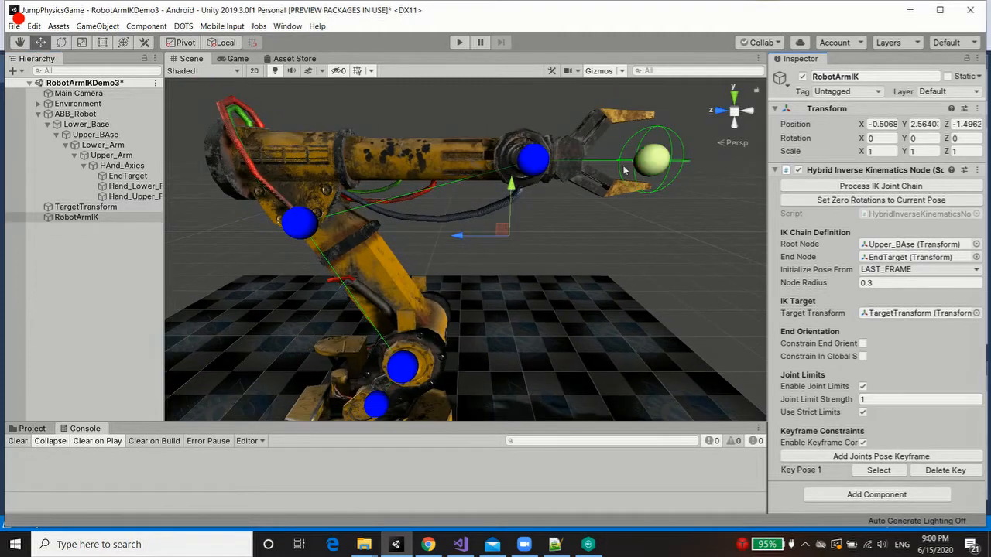
left_click(661, 166)
middle_click_drag(484, 218, 498, 259)
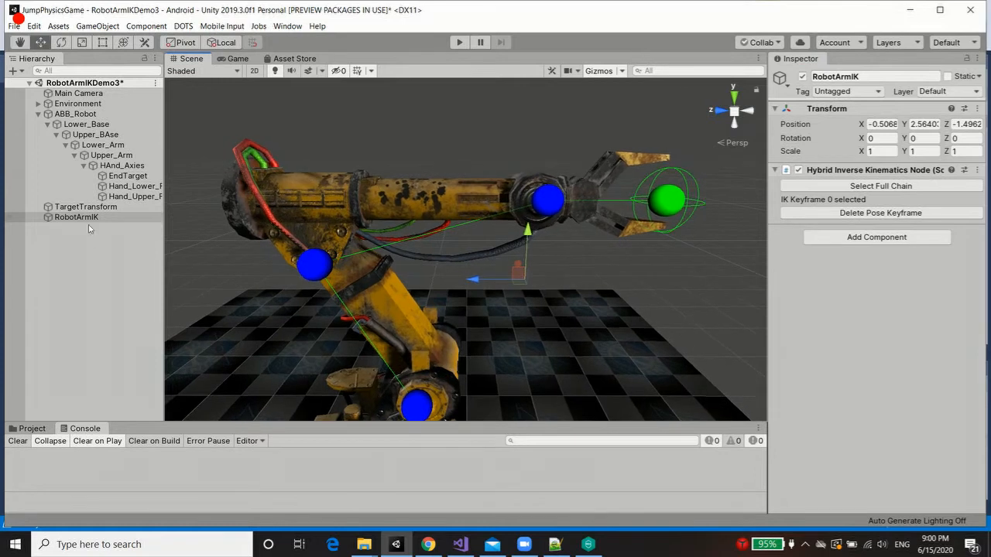
scroll(333, 200, "down", 1)
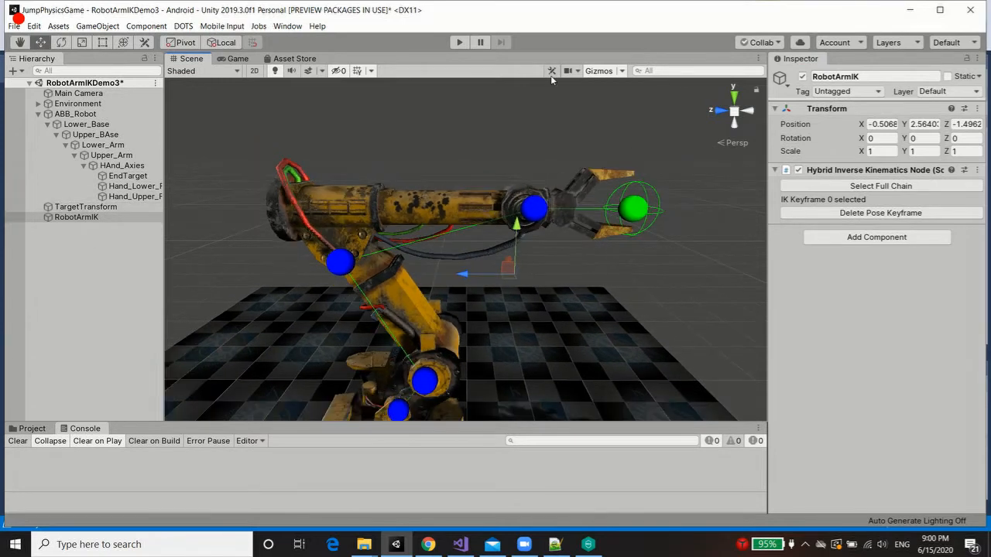
scroll(551, 80, "down", 3)
Enter play mode and move TargetTransform away from the key pose to about Y 5.24, Z 1.04.
left_click(459, 43)
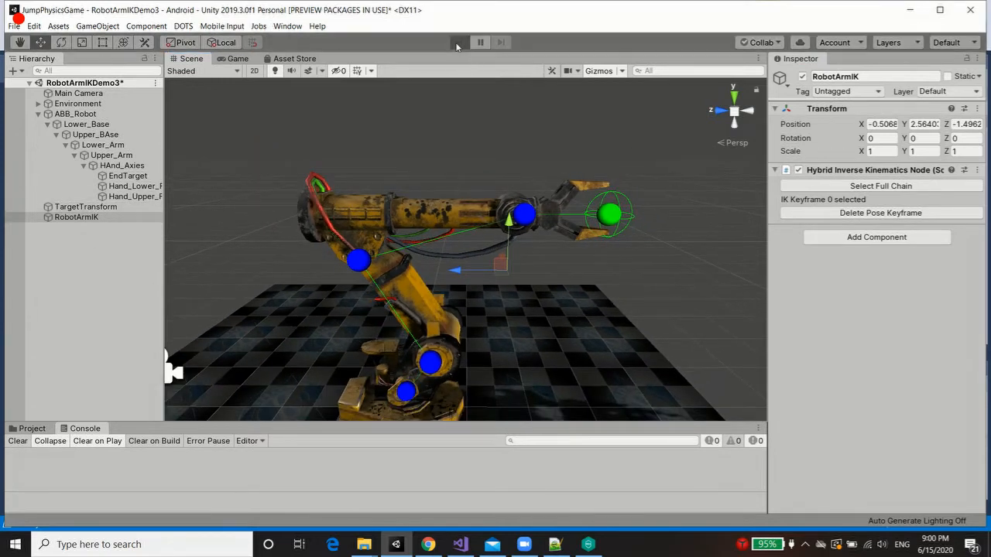
left_click(73, 198)
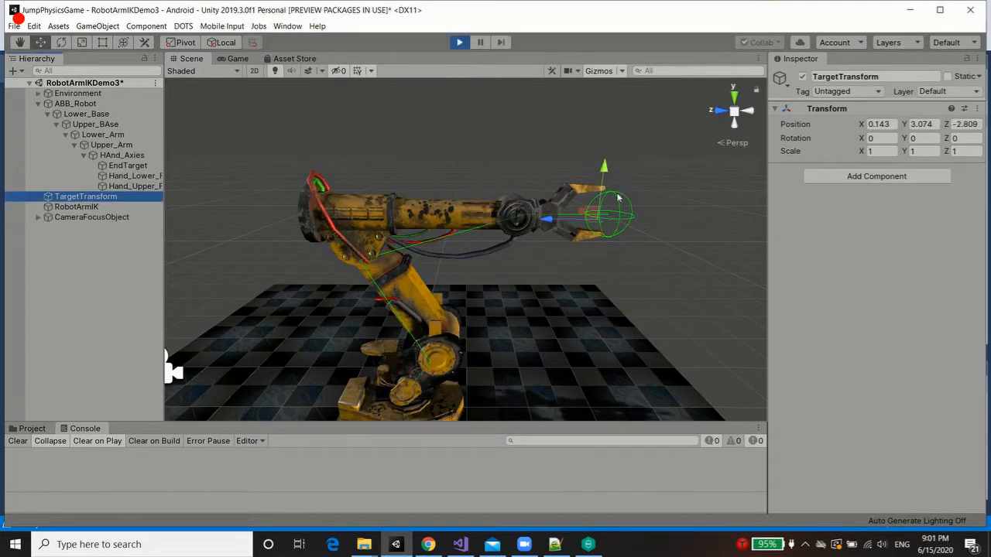
left_click_drag(591, 216, 320, 510)
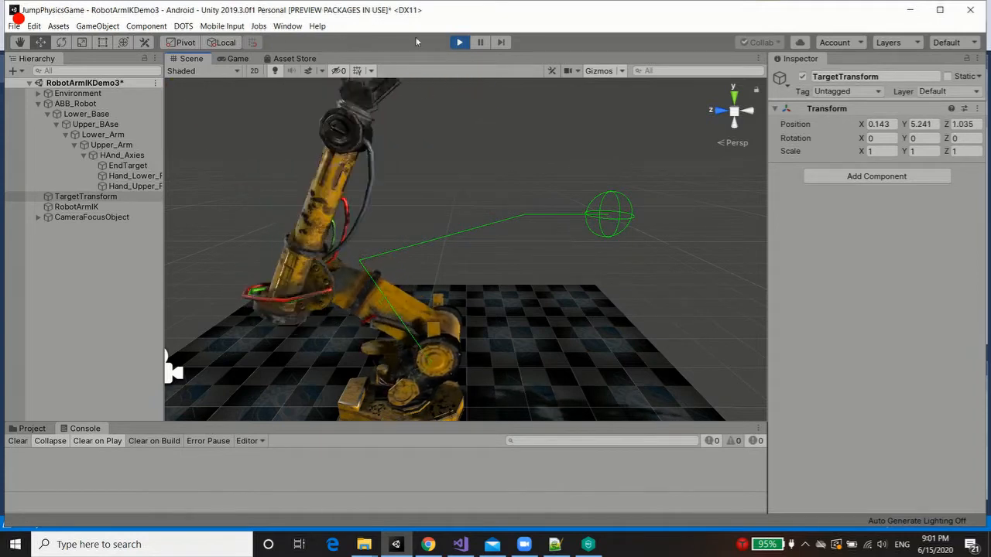
Bring TargetTransform back to the keyframe marker at about Y 3.11, Z -3.09 to compare the arm with the key pose.
left_click_drag(726, 131, 606, 194)
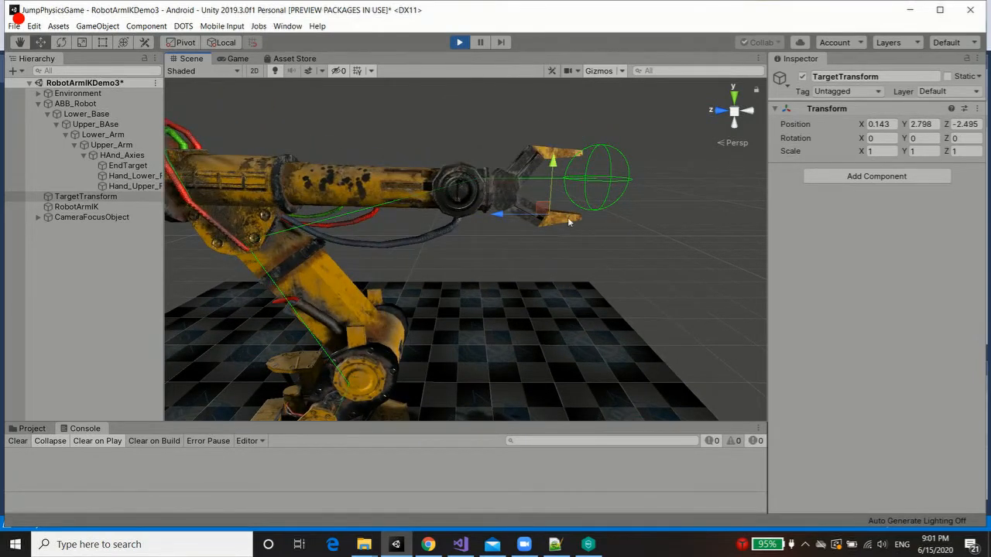
left_click_drag(569, 222, 611, 180)
middle_click_drag(603, 183, 652, 208)
left_click_drag(655, 207, 656, 151, "alt")
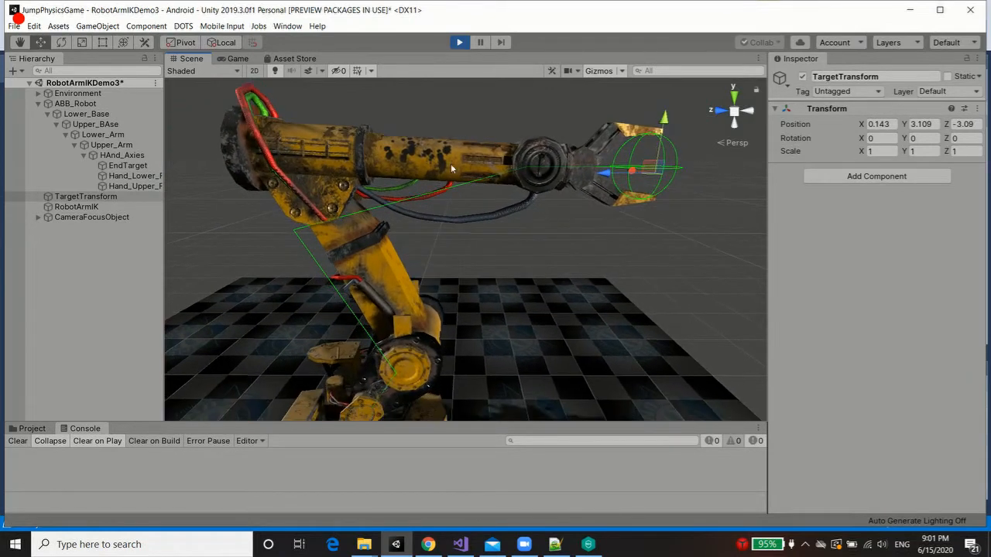
left_click_drag(563, 198, 596, 207, "alt")
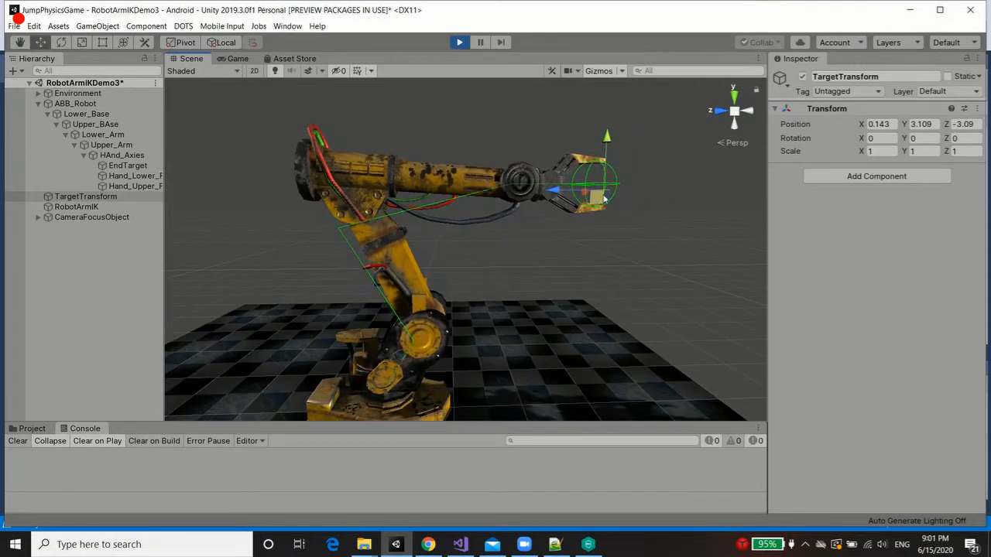
Swing TargetTransform sideways away from the keyframe marker to about X -1.68, Y 3.11, Z -0.83.
left_click_drag(595, 202, 379, 361)
middle_click_drag(487, 298, 542, 240)
left_click_drag(542, 239, 564, 341, "alt")
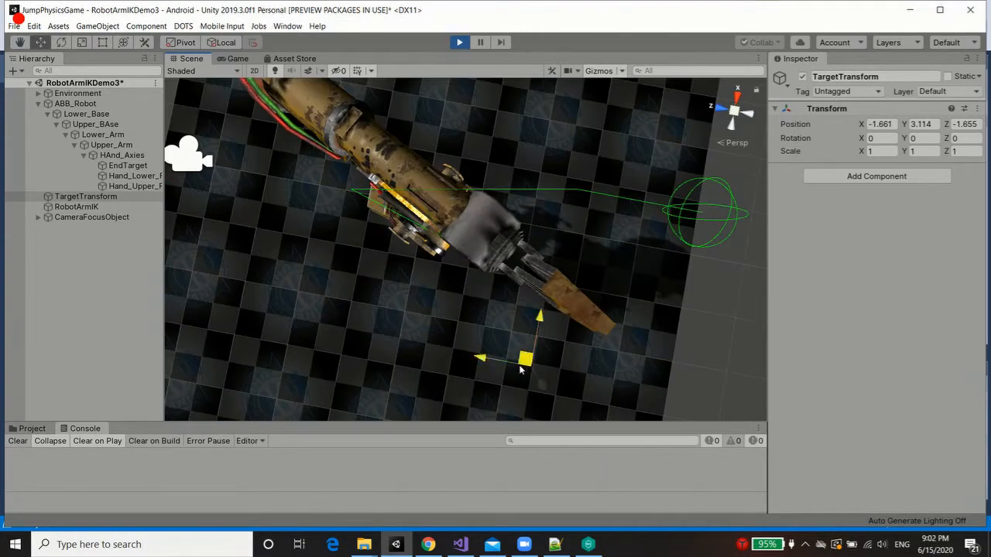
left_click_drag(520, 370, 421, 352)
left_click_drag(535, 263, 515, 108, "alt")
scroll(466, 255, "down", 3)
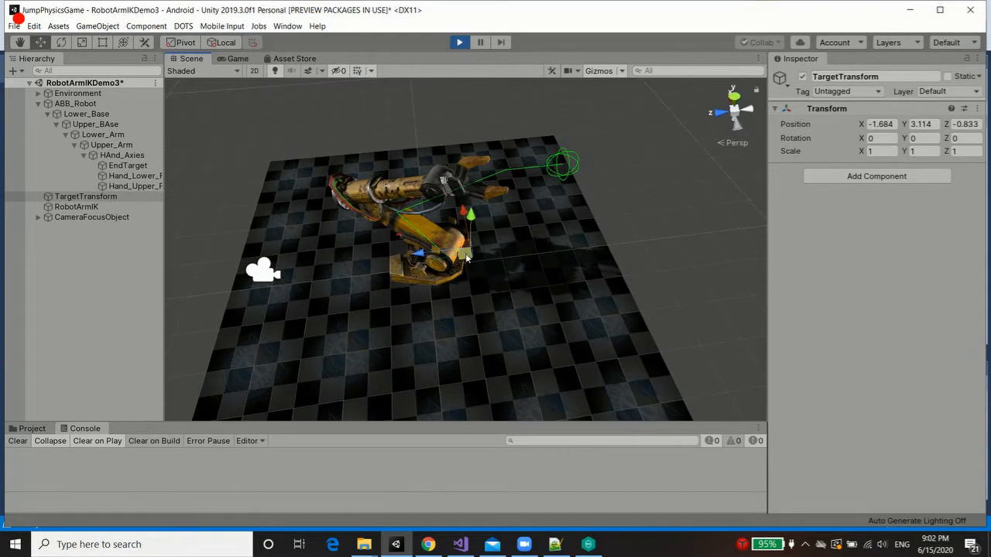
Move TargetTransform back to the keyframe marker at about X 0.03, Y 3.11, Z -3 and inspect the arm from the side.
left_click_drag(467, 258, 724, 155)
scroll(593, 248, "up", 5)
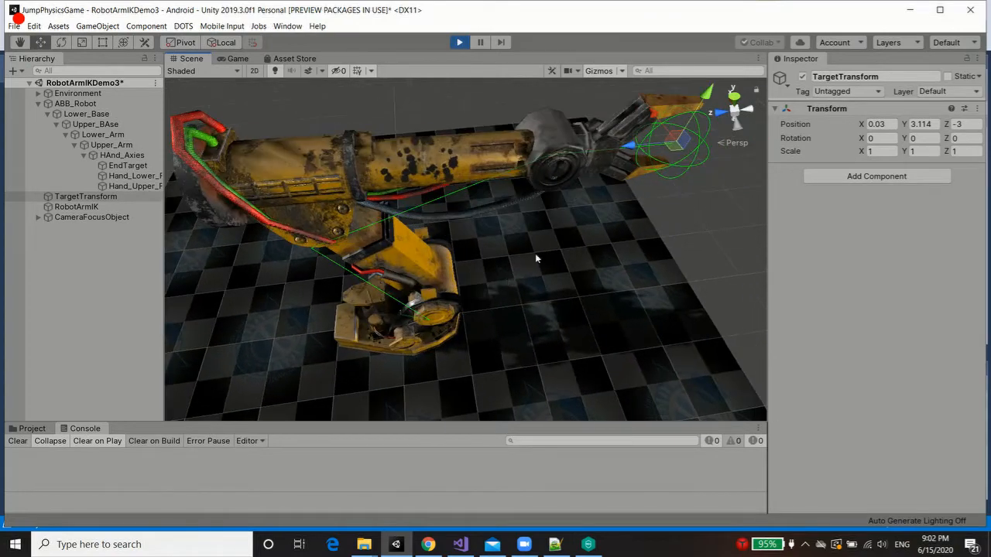
left_click_drag(537, 258, 565, 247, "alt")
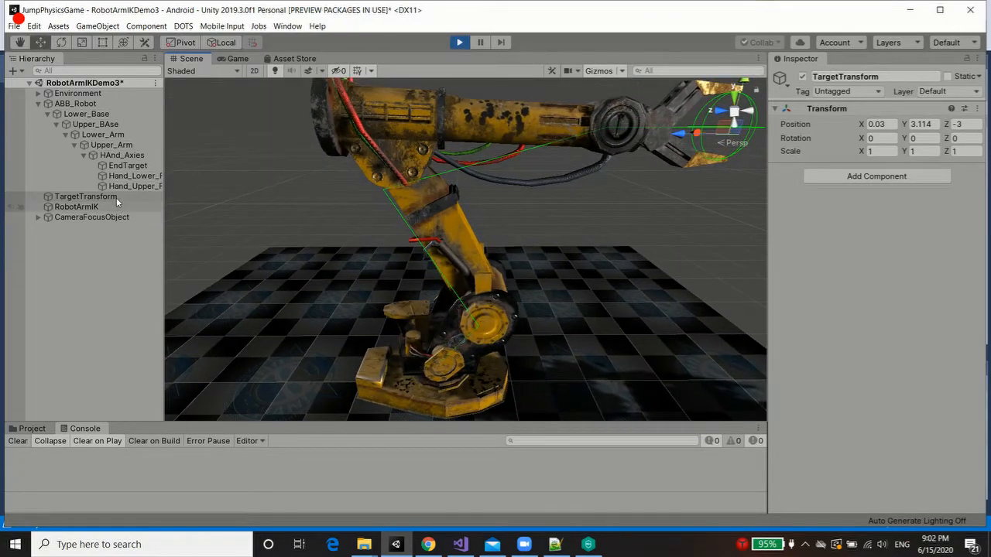
middle_click_drag(521, 204, 511, 247)
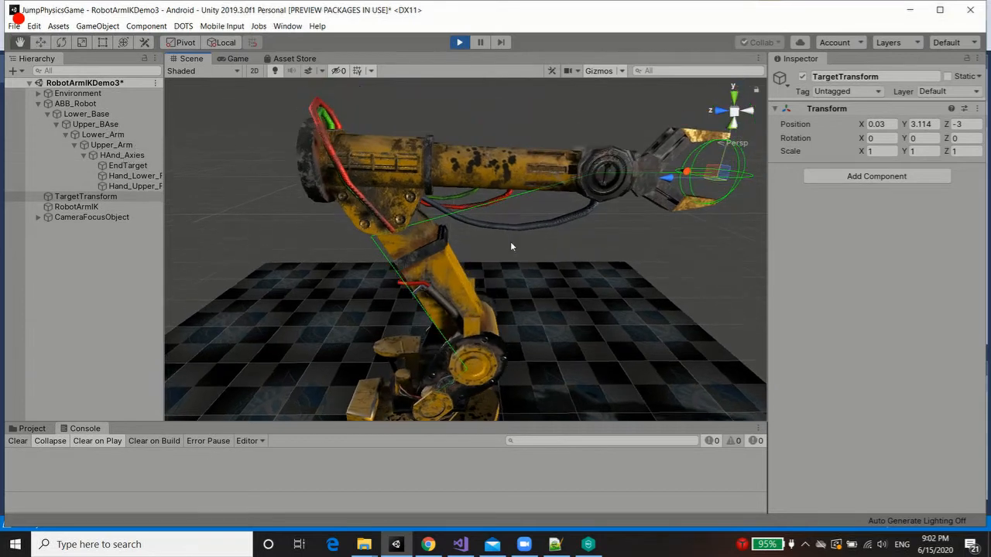
Set the constraints mode of the RobotArmIK chain's base joint, IK Node 0, to NONE.
left_click(112, 145)
left_click(103, 134)
double_click(103, 134)
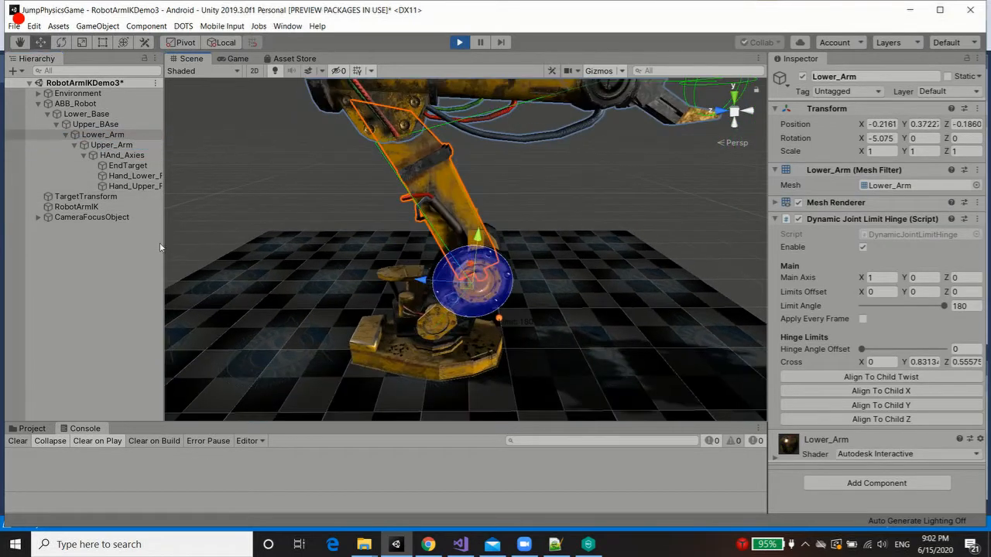
left_click(76, 206)
left_click(432, 330)
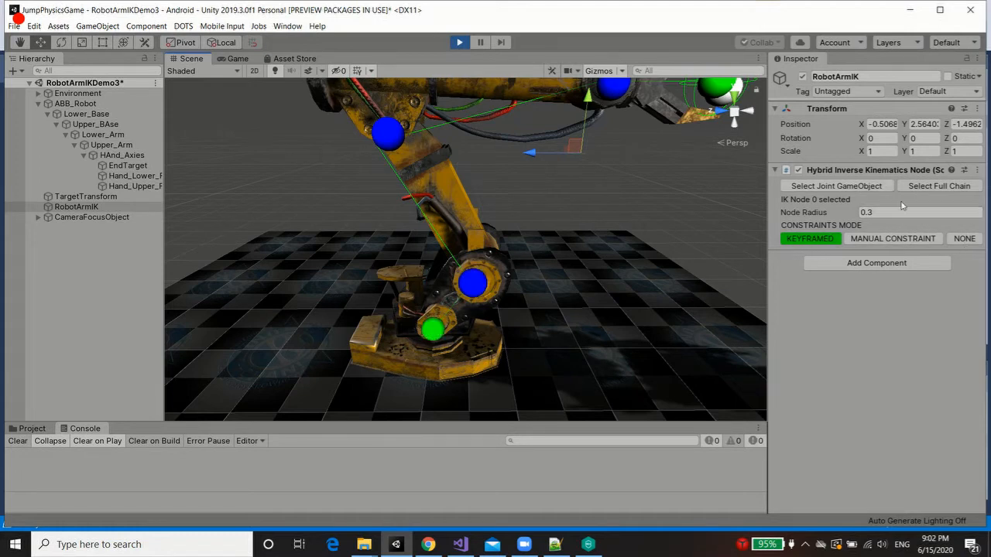
left_click(971, 241)
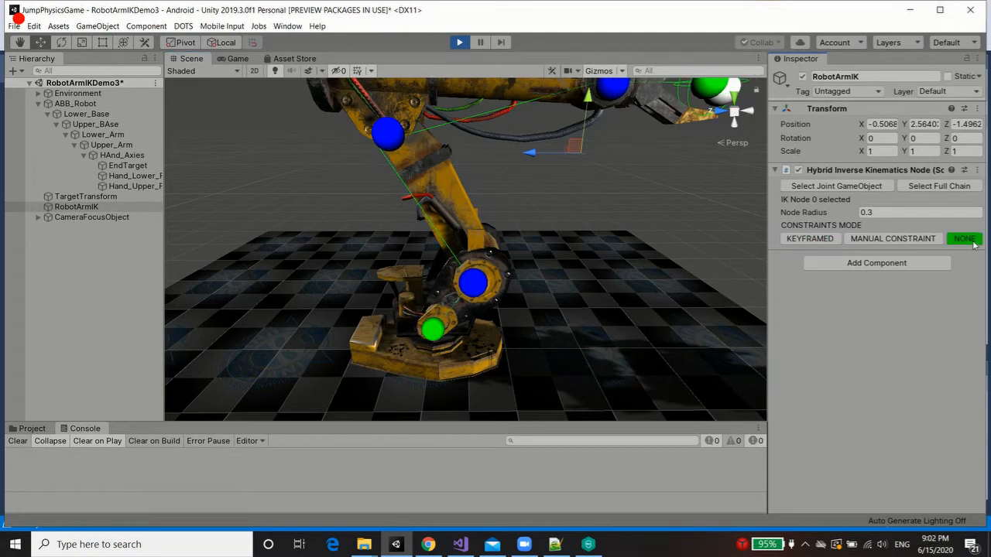
Move TargetTransform around the base, including to about X 1.21, Y 3.16, Z -2.58, to test the unconstrained base joint.
left_click(85, 196)
left_click_drag(601, 183, 368, 312, "alt")
left_click_drag(504, 334, 623, 274, "alt")
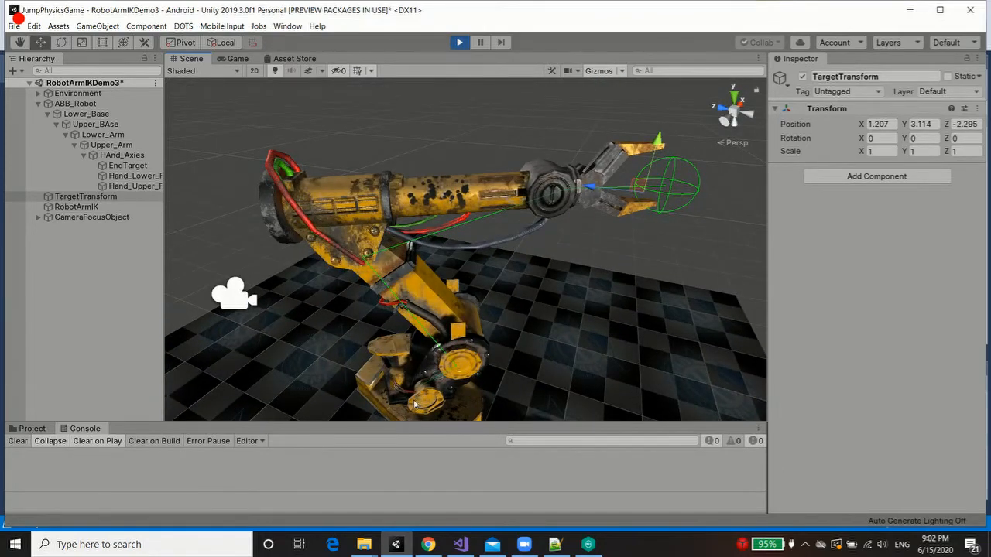
left_click_drag(415, 404, 679, 113, "alt")
left_click_drag(672, 286, 677, 321, "alt")
right_click_drag(677, 321, 615, 263, "alt")
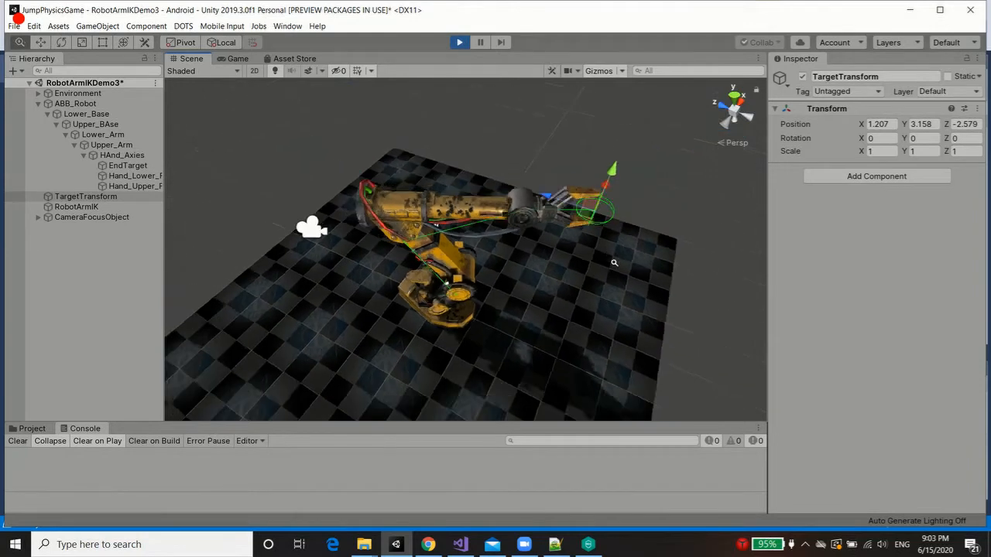
left_click_drag(615, 263, 572, 346, "alt")
left_click_drag(583, 263, 588, 240)
left_click_drag(527, 298, 458, 118, "alt")
Exit play mode and select the Lower_Arm joint object through IK Node 1 of the RobotArmIK chain.
left_click(463, 43)
middle_click_drag(610, 144, 621, 183)
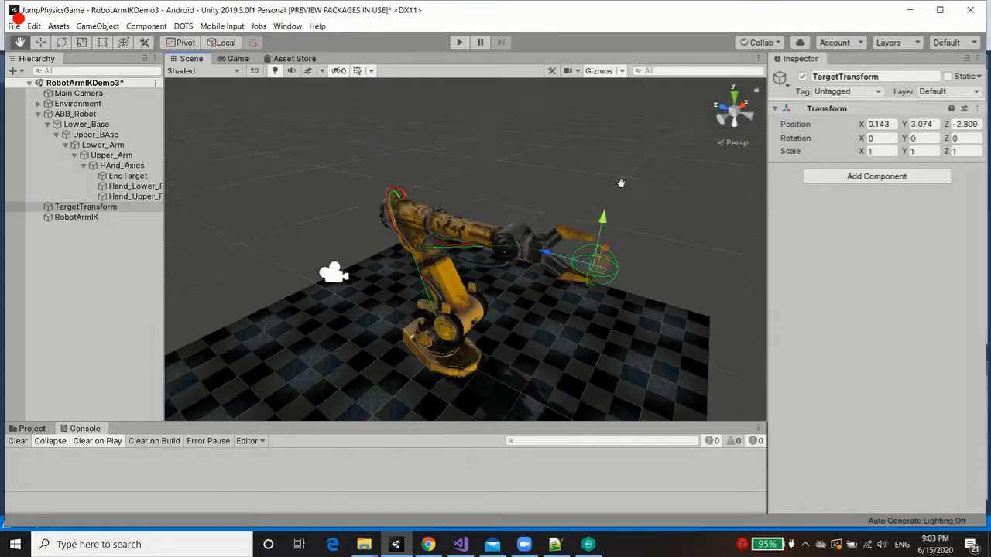
left_click_drag(621, 184, 556, 213, "alt")
left_click(76, 217)
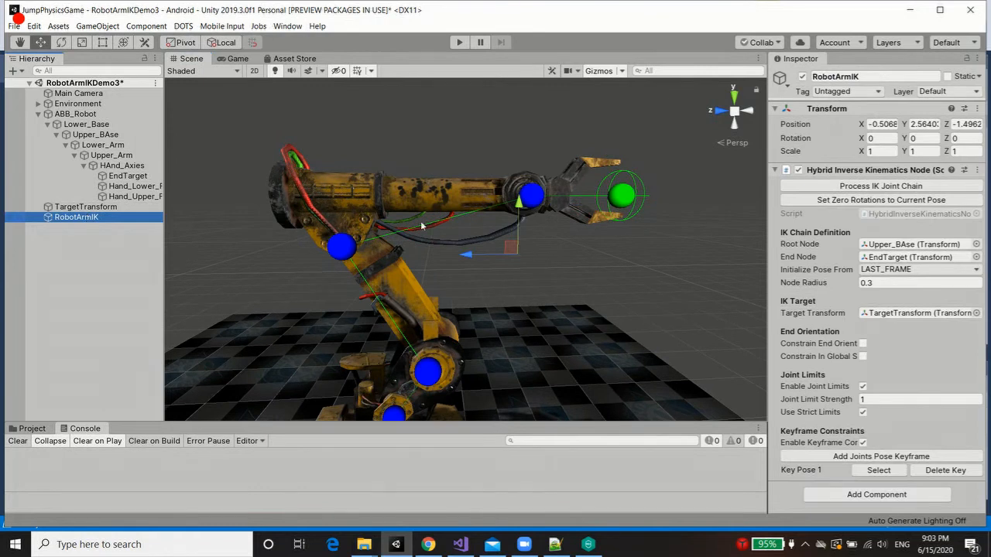
scroll(423, 226, "up", 2)
middle_click_drag(440, 395, 451, 302)
middle_click_drag(514, 248, 520, 313)
left_click(439, 354)
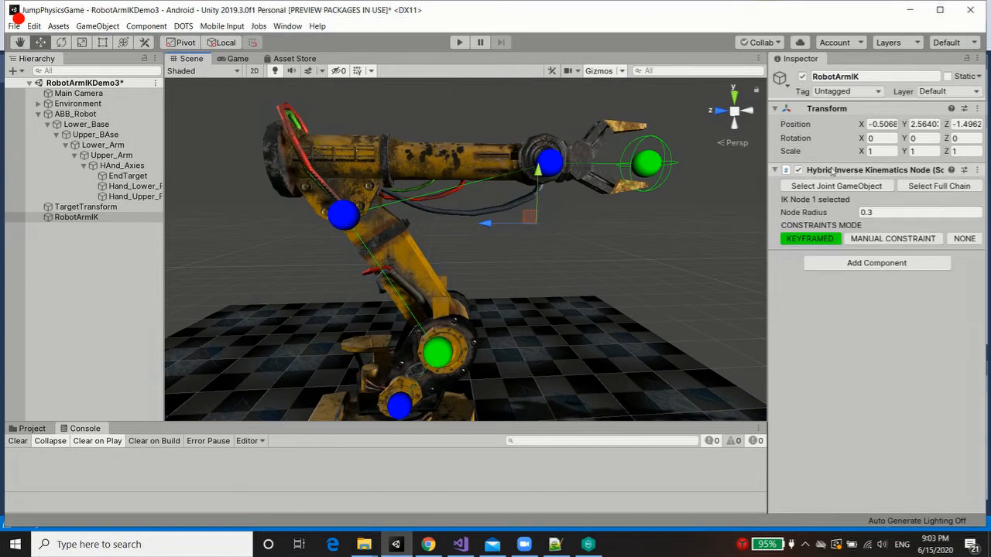
left_click(818, 191)
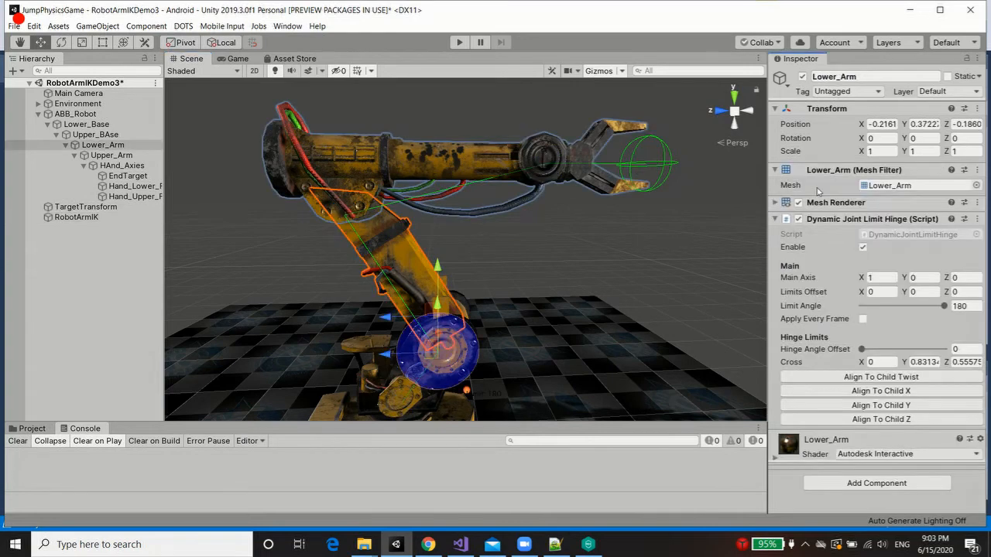
Rotate Lower_Arm backward about its hinge to about 41° on X.
scroll(489, 303, "up", 3)
middle_click_drag(490, 303, 554, 214)
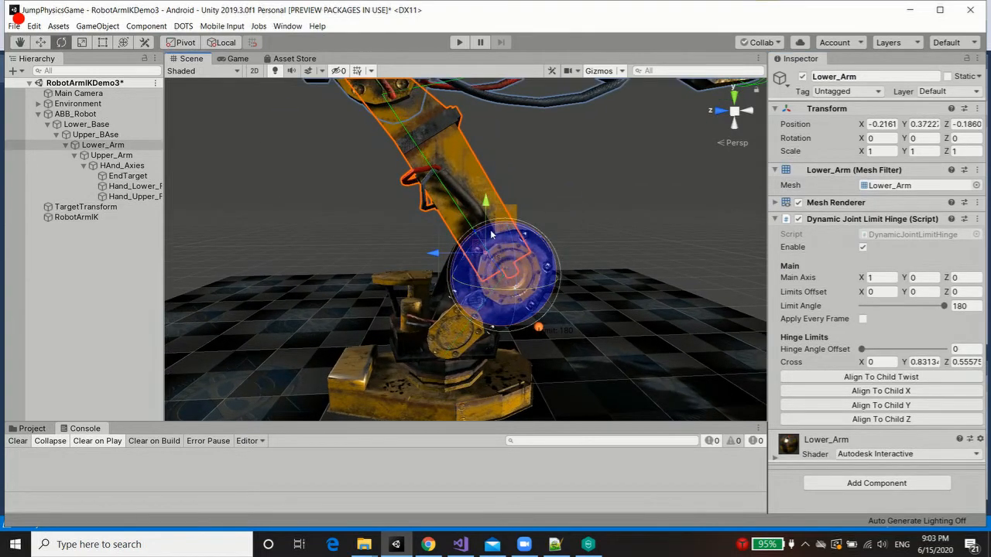
scroll(490, 229, "up", 6)
mouse_move(564, 285)
left_mouse_down("alt")
mouse_move(685, 361)
mouse_move(564, 285)
left_mouse_up("alt")
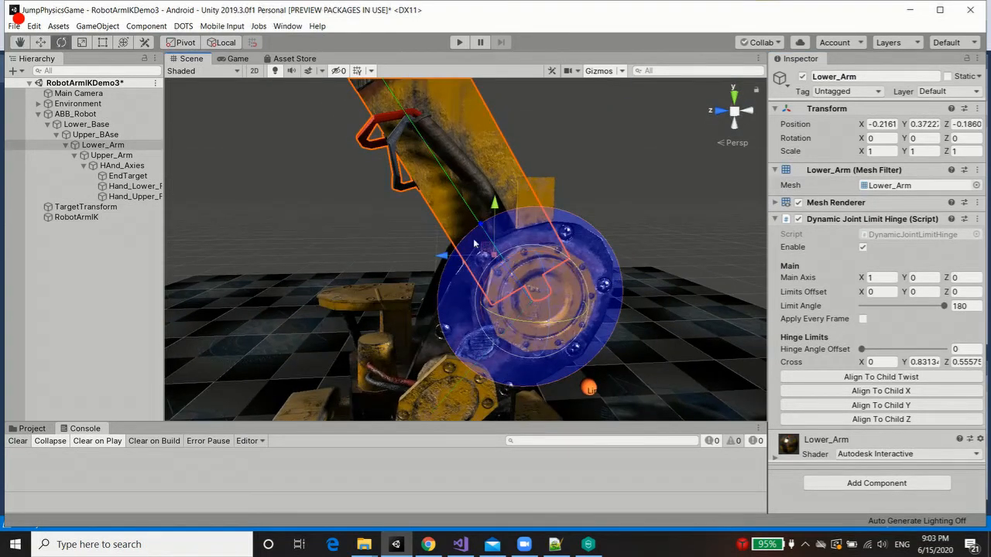
scroll(474, 243, "down", 5)
left_click_drag(474, 243, 493, 169, "alt")
middle_click_drag(492, 169, 661, 264)
Rotate Upper_Arm to about 30.3° on X so that the gripper points upward.
left_click(133, 156)
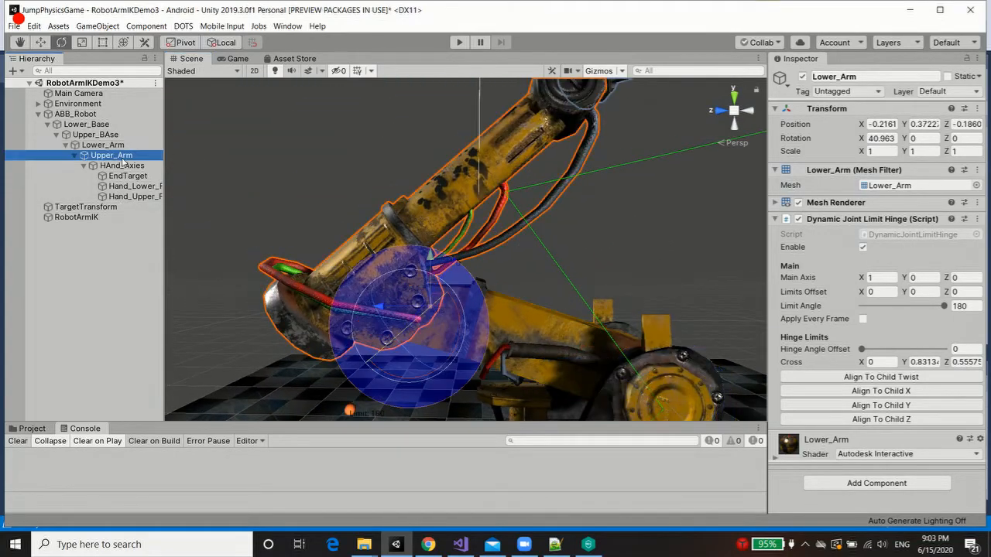
scroll(496, 260, "down", 10)
scroll(500, 265, "up", 10)
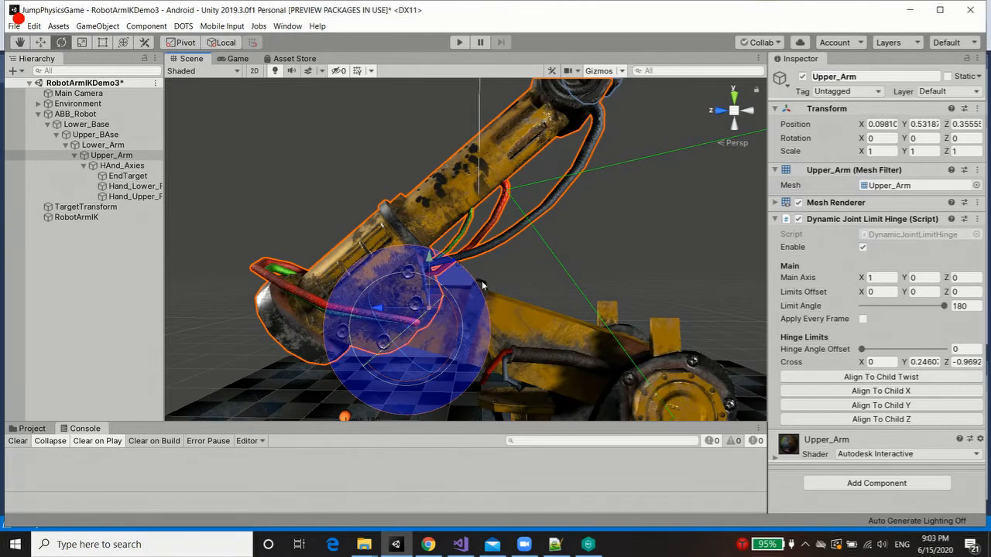
left_click(127, 176)
left_click(115, 165)
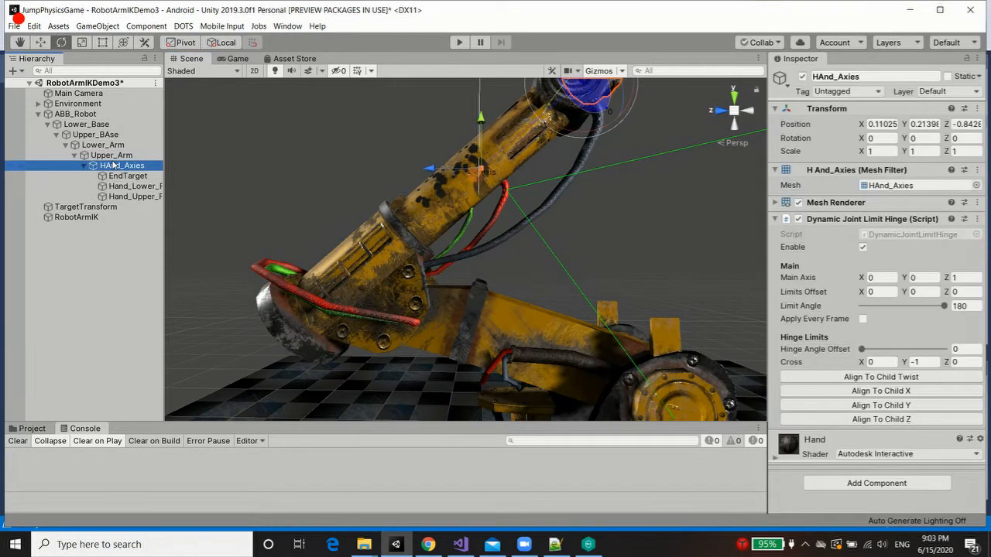
key("Up")
left_click(467, 278)
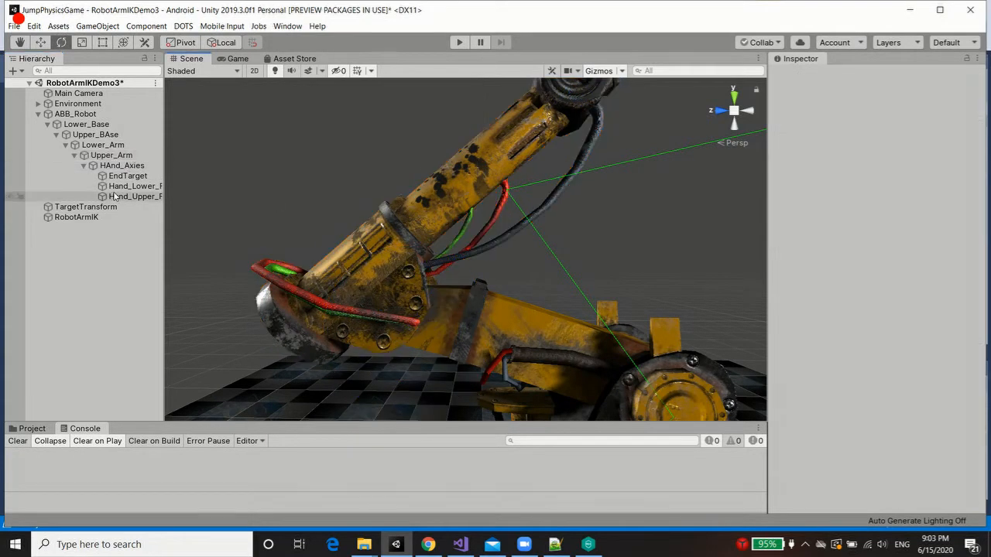
double_click(112, 155)
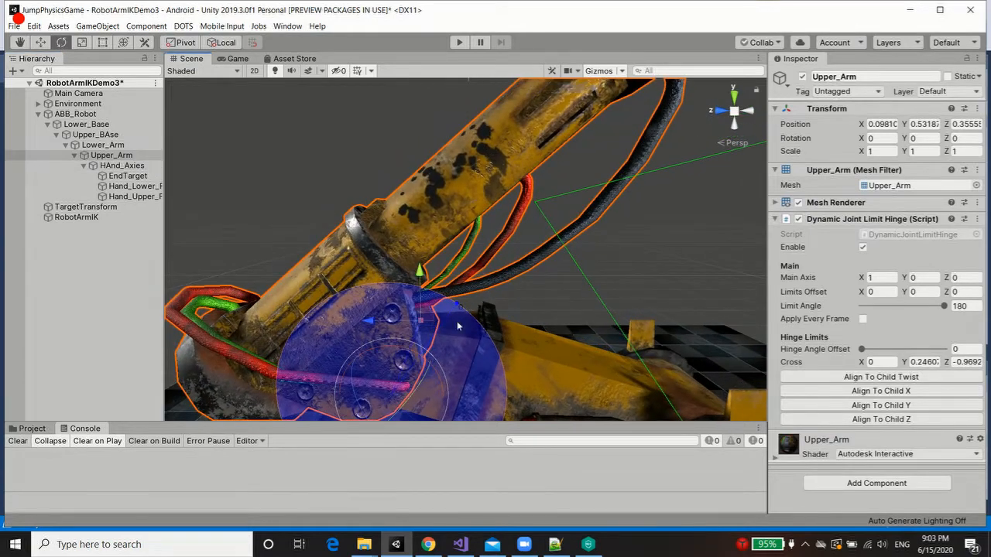
left_click_drag(465, 230, 489, 190)
scroll(520, 199, "down", 5)
scroll(520, 199, "down", 3)
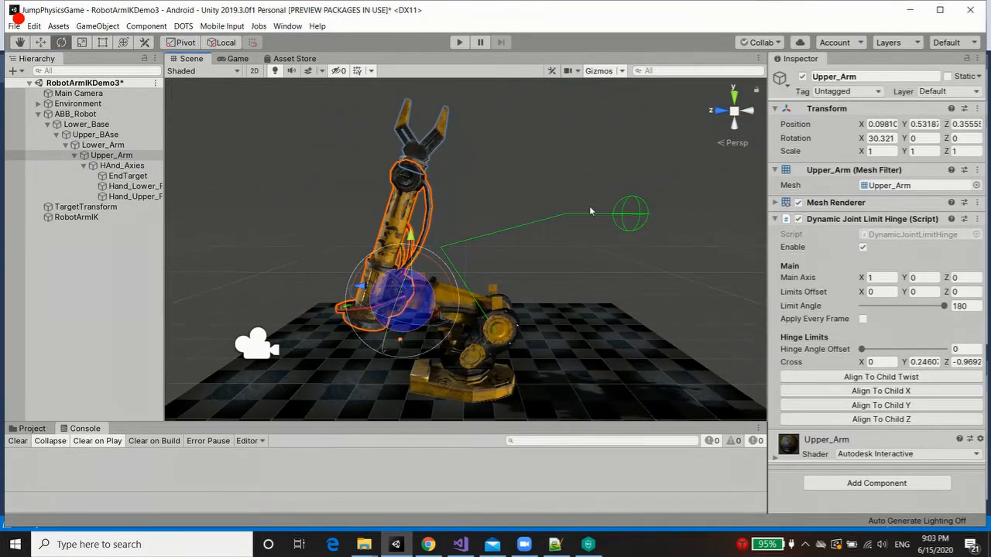
middle_click_drag(517, 172, 517, 140)
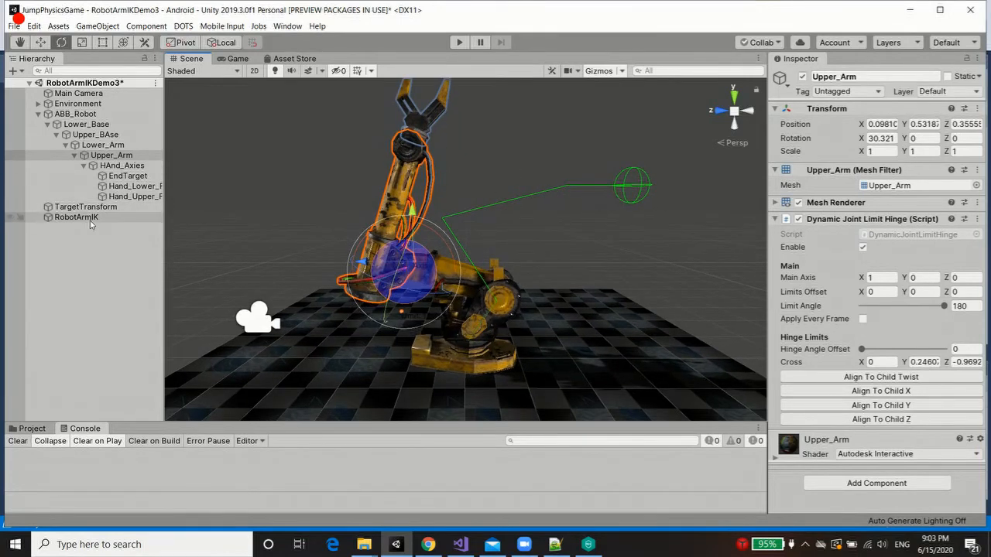
Add a second joints pose keyframe to RobotArmIK for the raised arm pose.
left_click(79, 218)
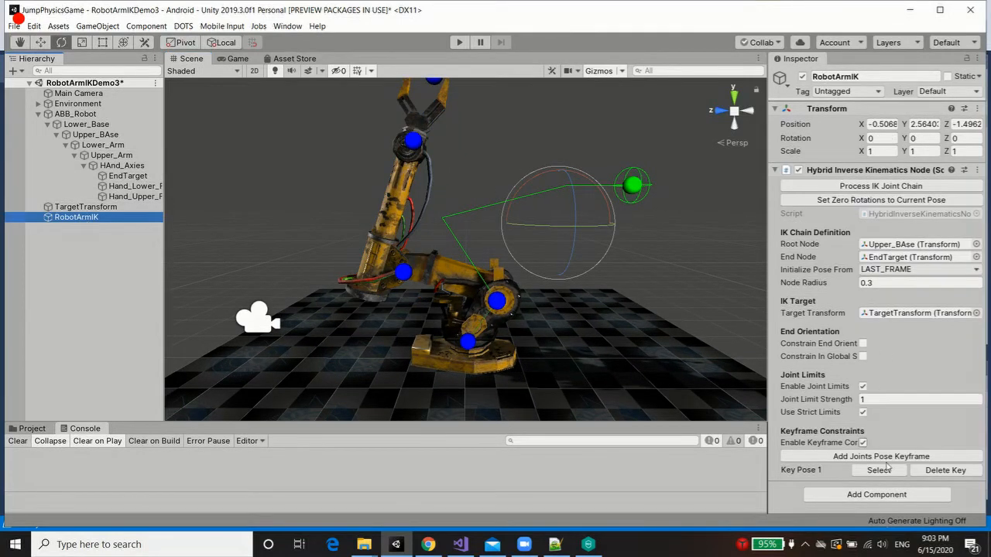
left_click(829, 461)
scroll(598, 102, "up", 4)
middle_click_drag(599, 102, 542, 101)
middle_click_drag(460, 123, 491, 175)
Switch repeatedly between the raised and forward pose keyframes to compare them, ending on the forward pose.
left_click(366, 124)
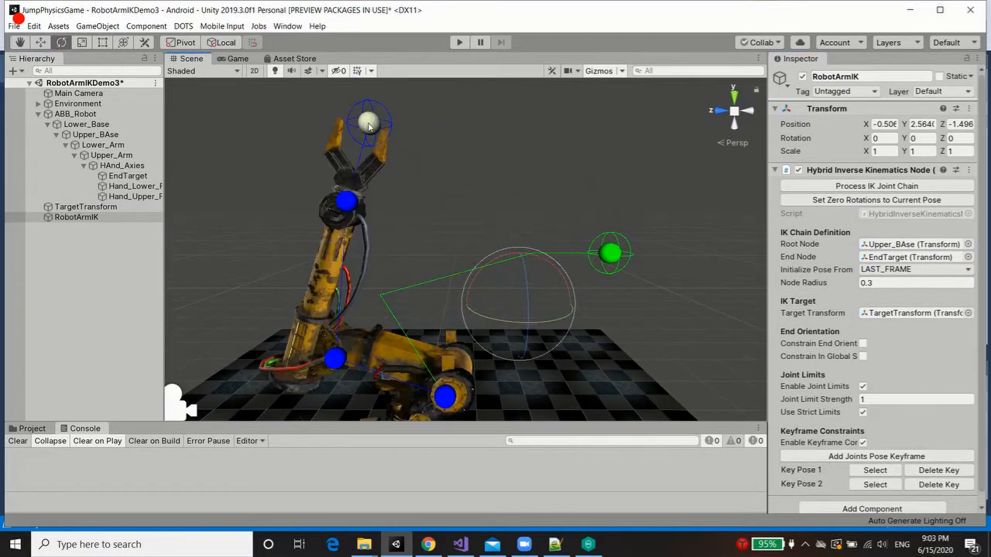
left_click(626, 173)
middle_click_drag(585, 134, 582, 210)
left_click(391, 120)
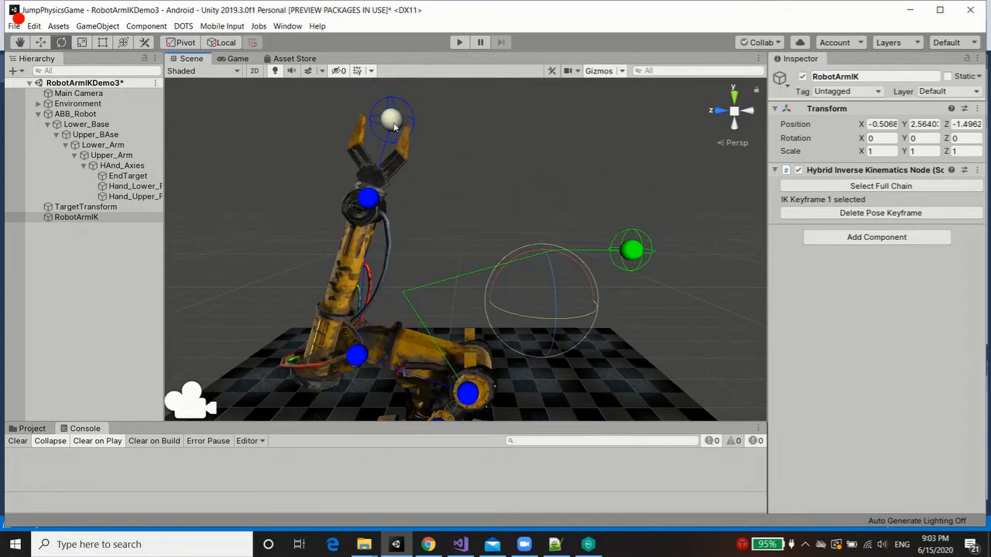
left_click(631, 249)
left_click(390, 120)
left_click(632, 255)
left_click(392, 120)
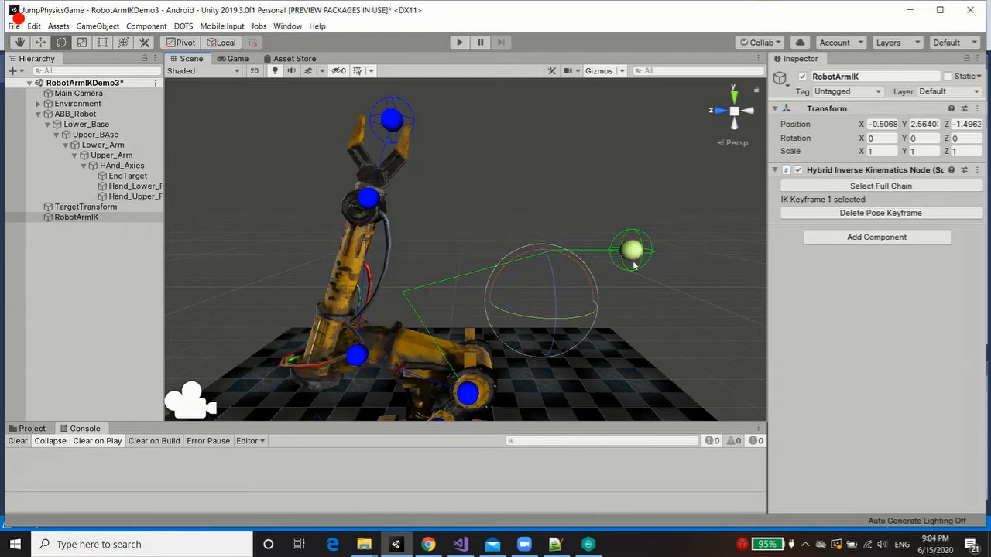
left_click(634, 262)
left_click(393, 120)
left_click(635, 252)
middle_click_drag(625, 344, 567, 235)
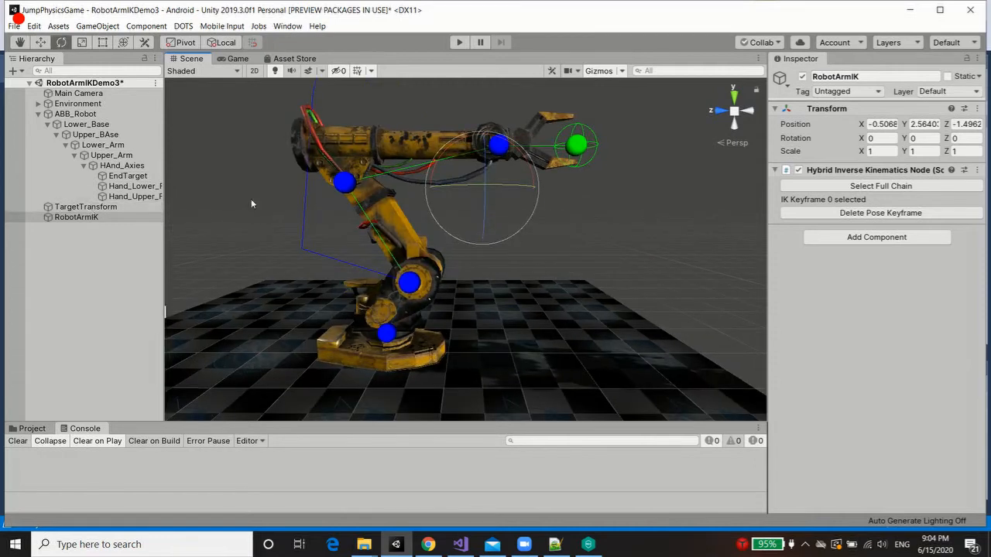
Select the Lower_Arm joint object through IK Node 1 and rotate it forward until it stands nearly upright.
left_click(410, 281)
left_click(833, 188)
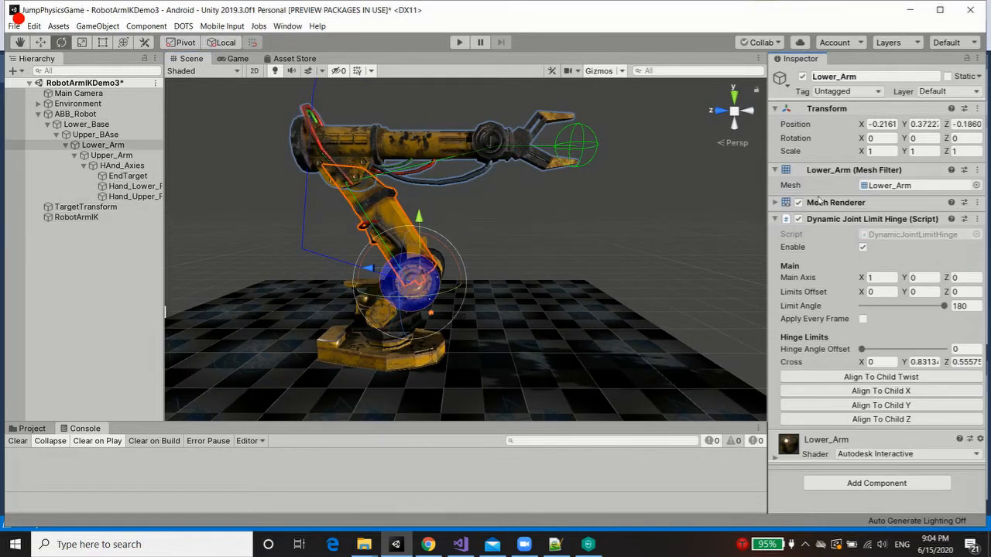
left_click_drag(445, 248, 485, 272)
Rotate Upper_Arm to about -36.8° on X so that the gripper reaches down toward the floor.
left_click(118, 156)
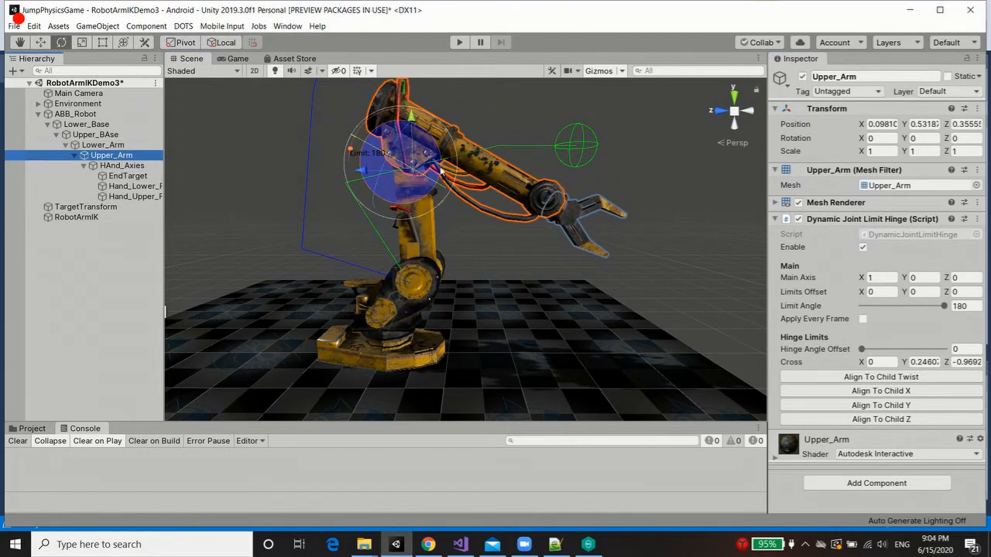
left_click_drag(428, 134, 480, 186)
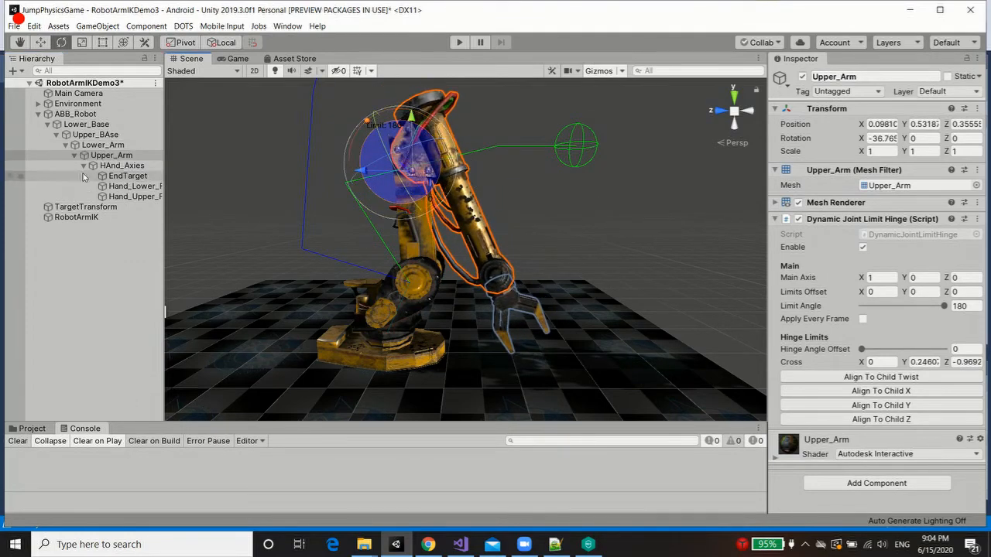
left_click_drag(553, 204, 478, 250, "alt")
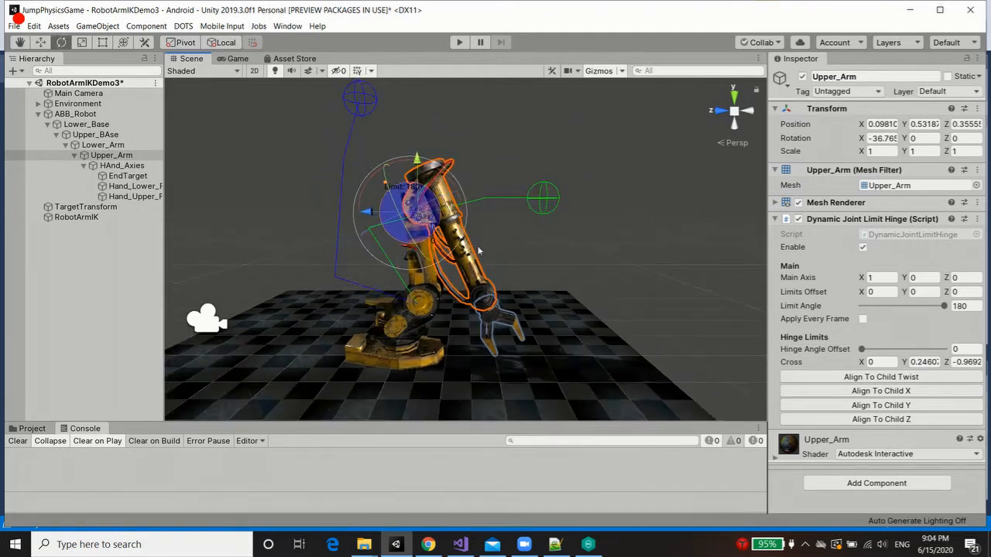
Add a third joints pose keyframe to RobotArmIK for the lowered arm pose.
left_click(114, 217)
scroll(854, 438, "down", 1)
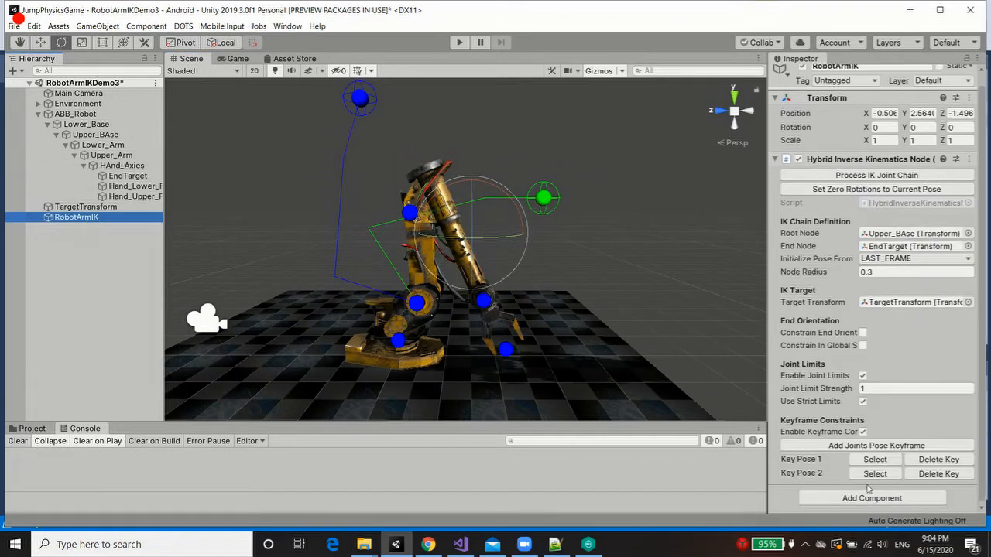
left_click(840, 449)
scroll(593, 219, "up", 5)
middle_click_drag(616, 274, 643, 253)
scroll(644, 253, "down", 2)
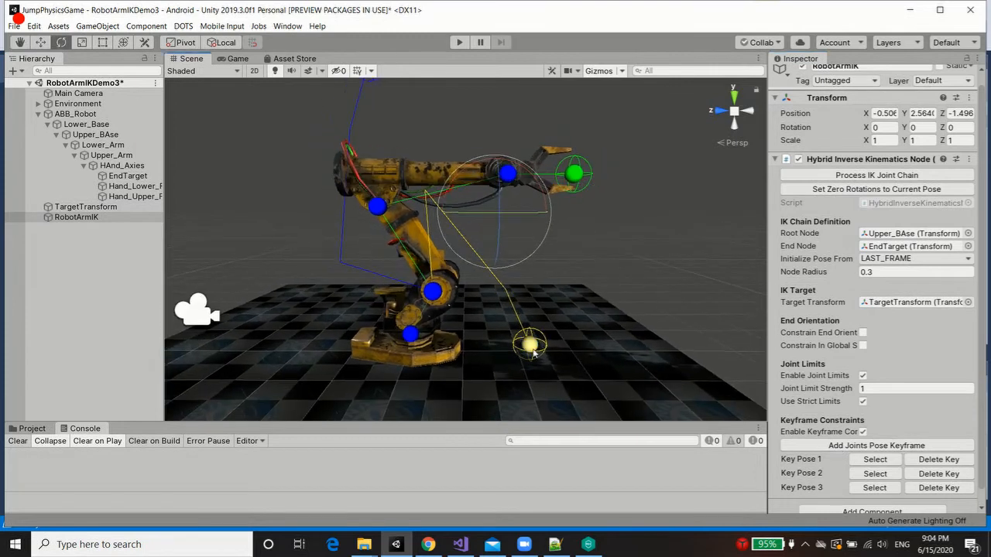
Switch among the forward, raised and lowered pose keyframes to compare them, ending on the lowered pose.
left_click(554, 203)
left_click(387, 140)
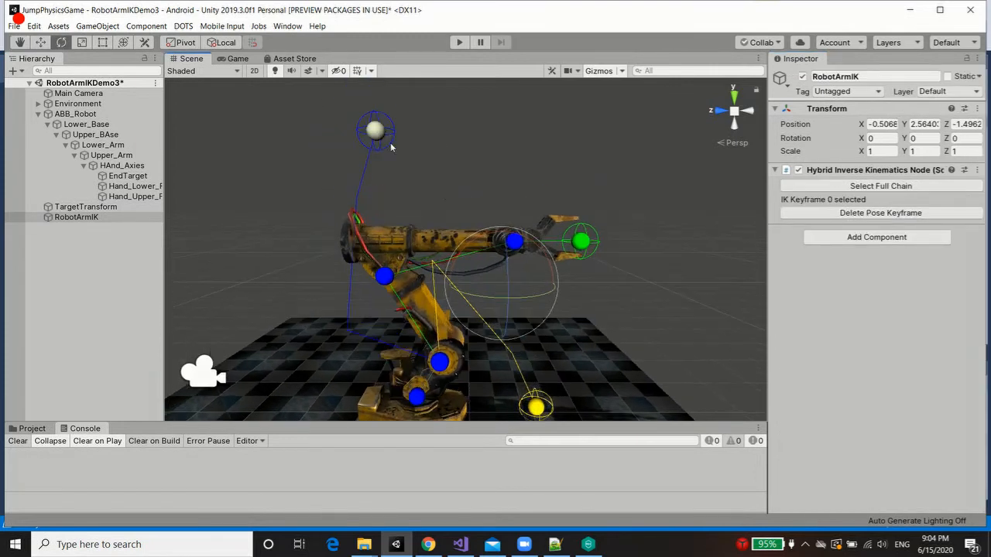
middle_click_drag(500, 147, 505, 189)
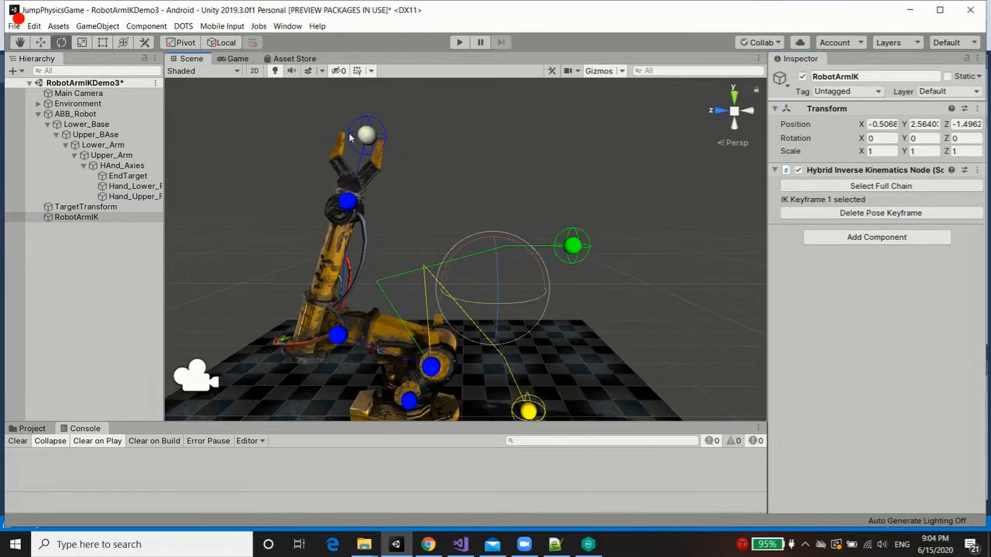
left_click(573, 246)
middle_click_drag(571, 395, 565, 352)
left_click(527, 372)
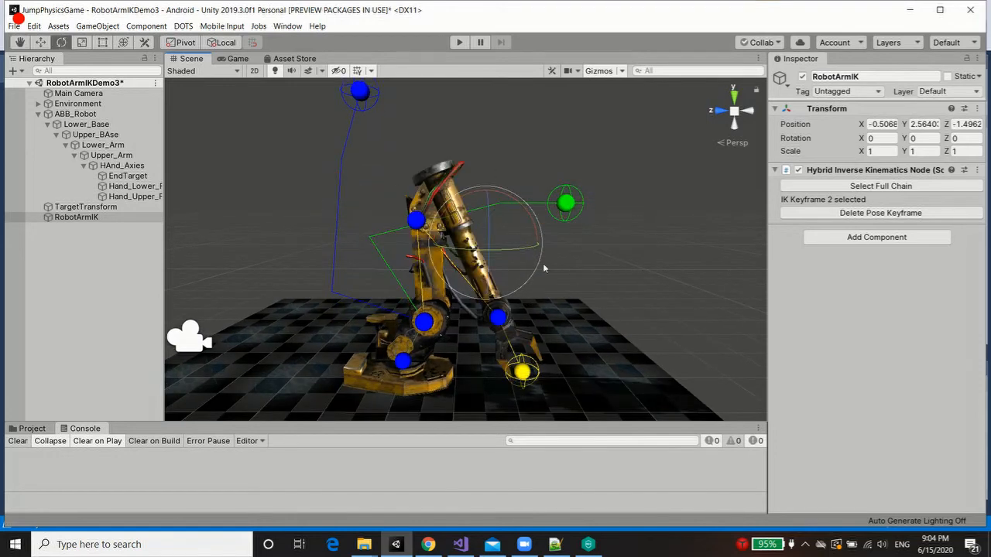
Switch between the forward and raised pose keyframes, ending on the forward pose, keyframe 0.
left_click(556, 214)
left_click(364, 111)
left_click(574, 212)
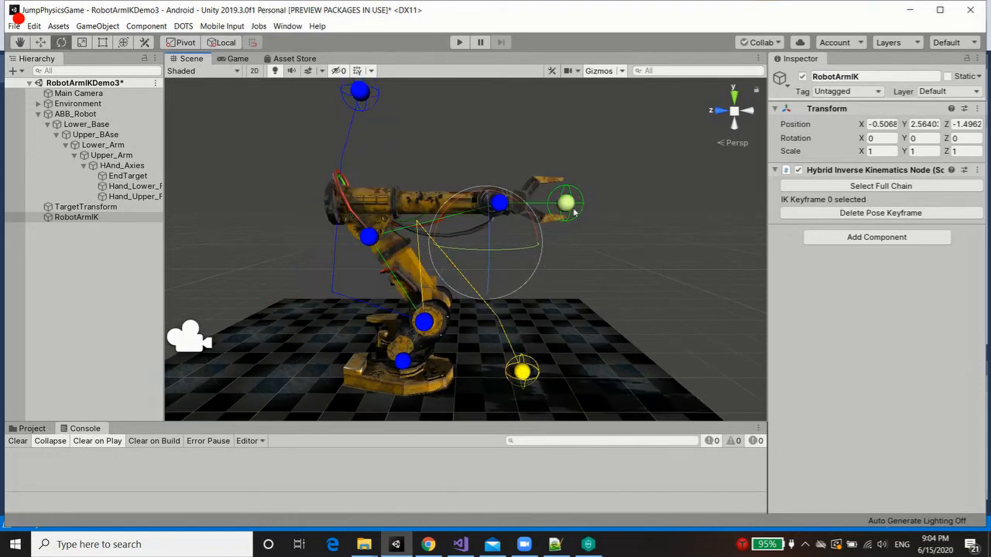
Check the transform of TargetTransform and the constraints mode of IK Node 0 on RobotArmIK.
left_click(87, 207)
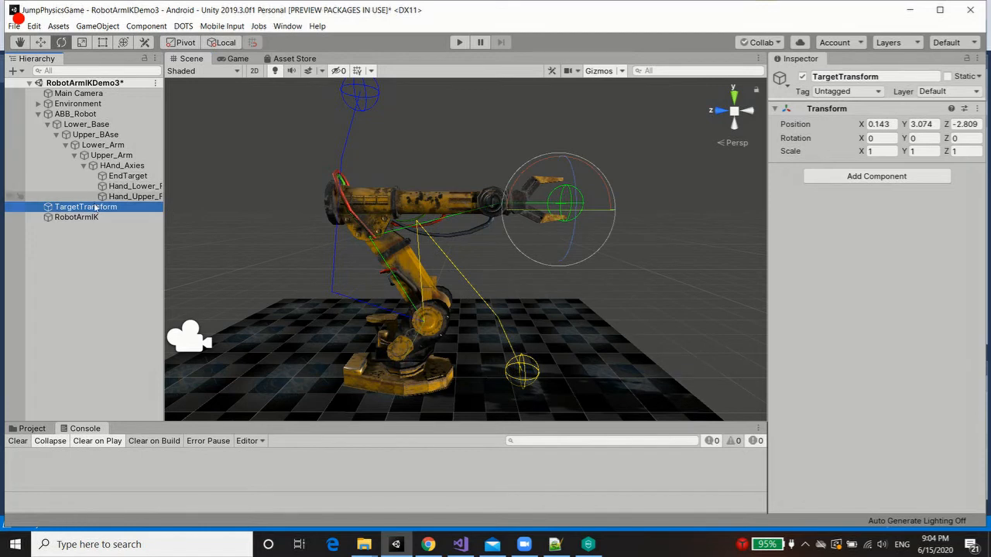
left_click(77, 217)
left_click(404, 361)
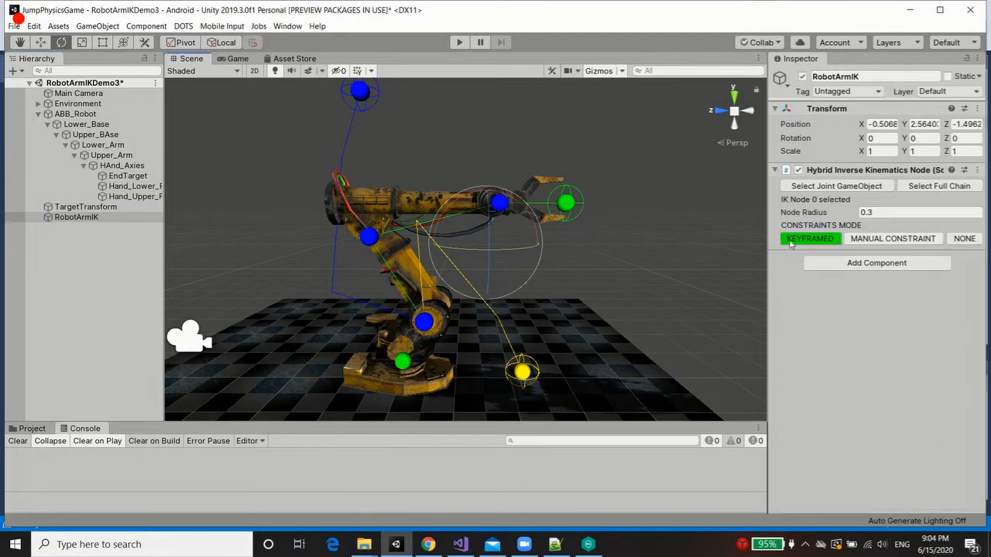
mouse_move(541, 154)
middle_mouse_down()
mouse_move(563, 182)
mouse_move(540, 151)
middle_mouse_up()
scroll(519, 131, "down", 1)
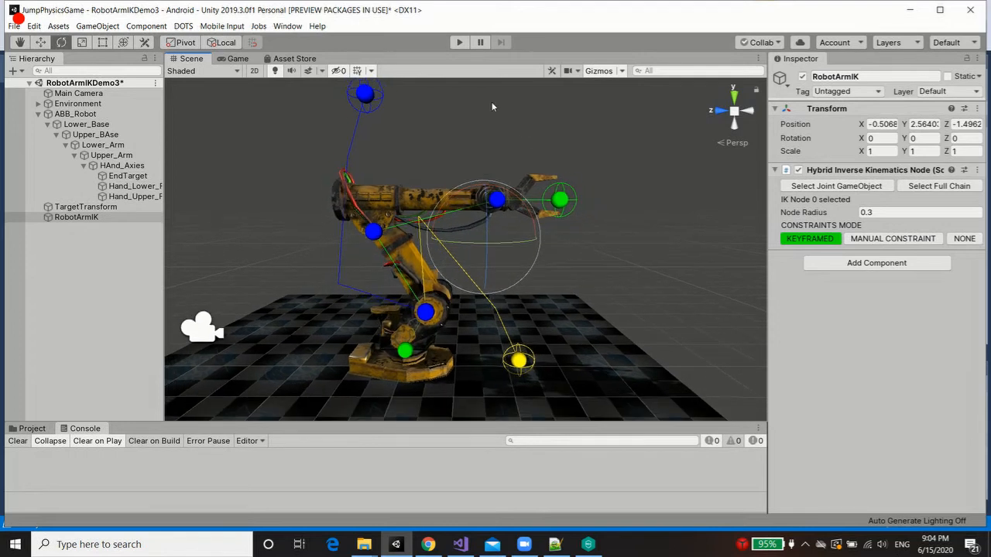
Run the scene, move TargetTransform from the raised pose down between the forward and lowered keyframes, and check IK Node 0's constraints mode.
left_click(461, 42)
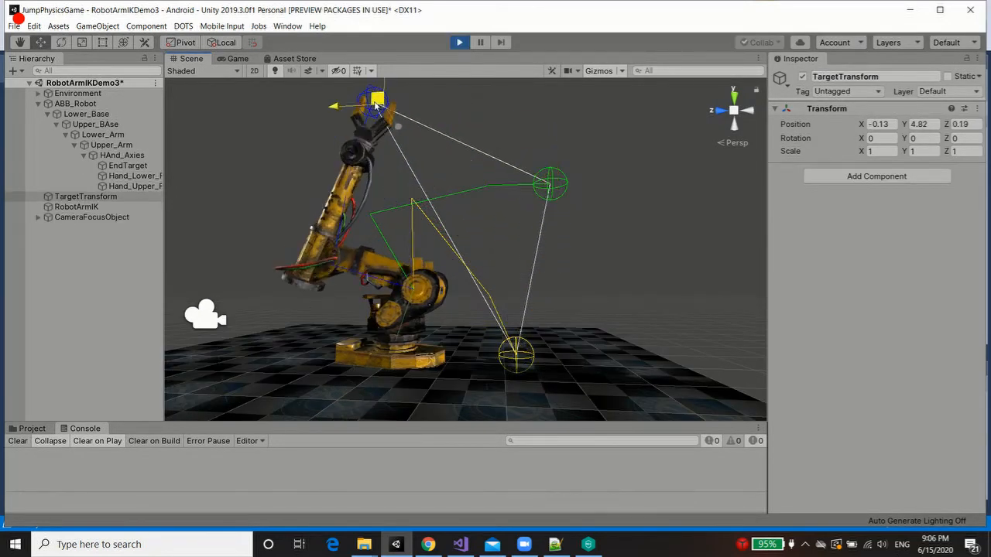
left_click_drag(376, 103, 542, 246)
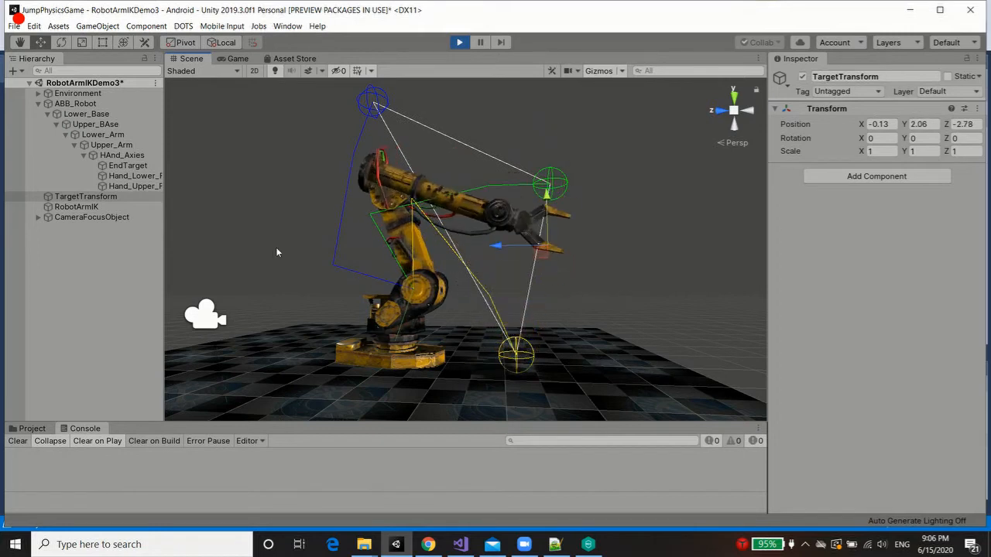
left_click(87, 208)
left_click(396, 343)
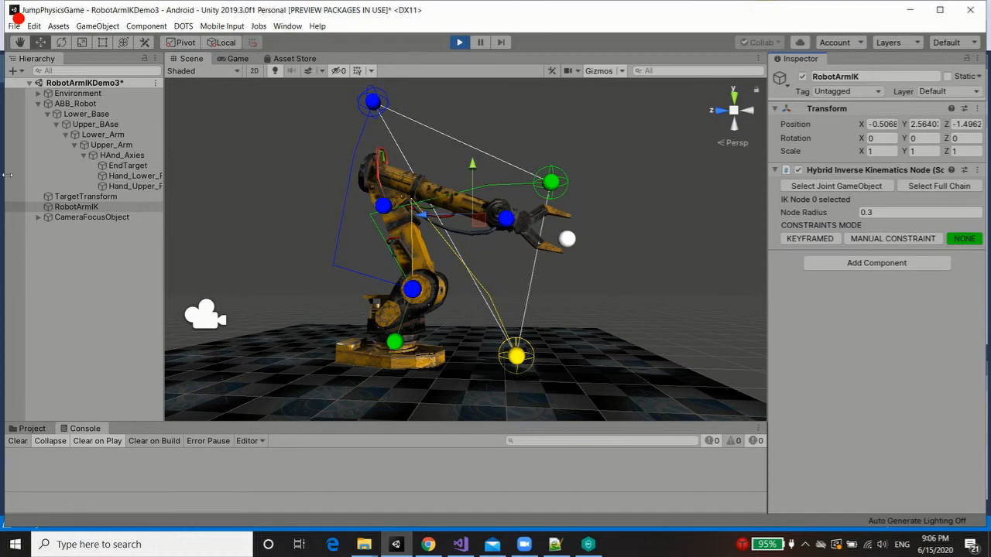
Swing TargetTransform around the robot's base to test how the whole arm turns to follow it.
left_click(82, 199)
left_click_drag(619, 186, 246, 322, "alt")
left_click_drag(542, 356, 416, 264, "alt")
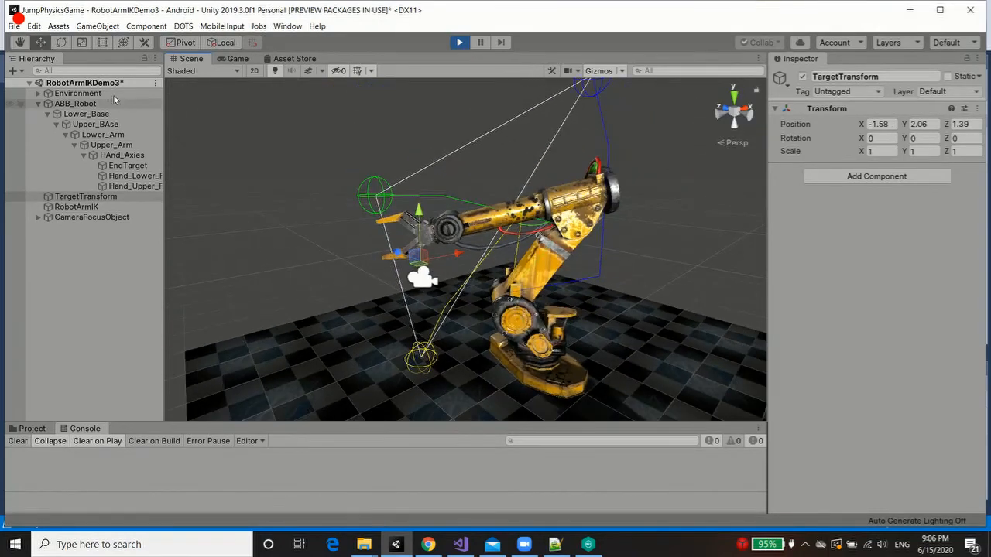
left_click_drag(388, 209, 519, 263, "alt")
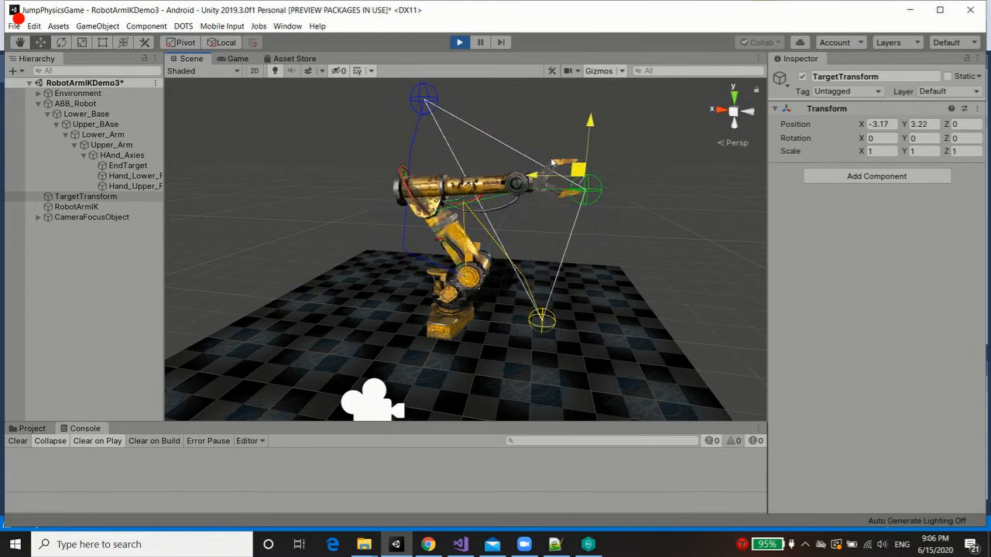
Move TargetTransform down to the lowered keyframe and back up toward the forward one to test the turned arm, and stop the running scene.
left_click_drag(553, 162, 583, 178)
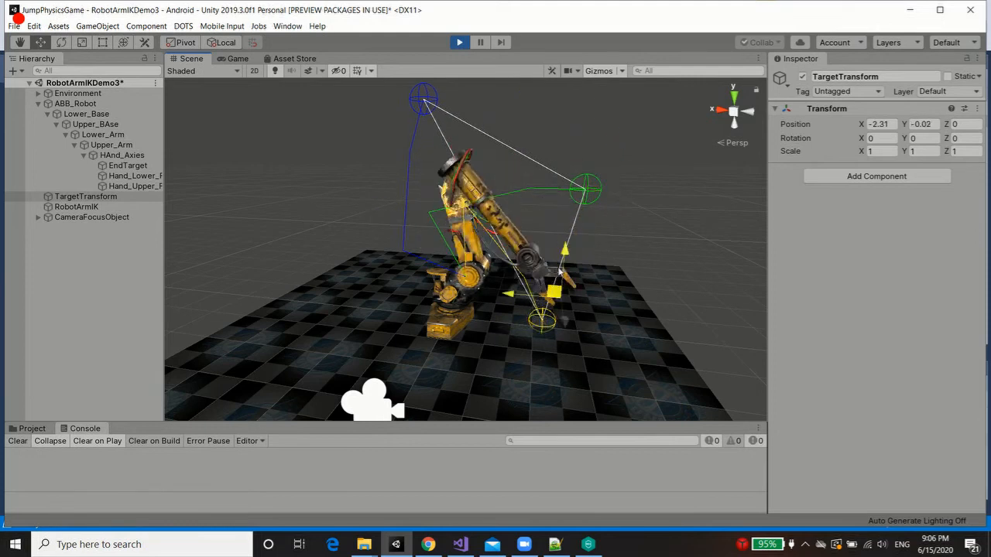
left_click_drag(560, 272, 583, 149)
left_click_drag(584, 151, 474, 360, "alt")
left_click_drag(629, 272, 537, 264)
left_click(457, 48)
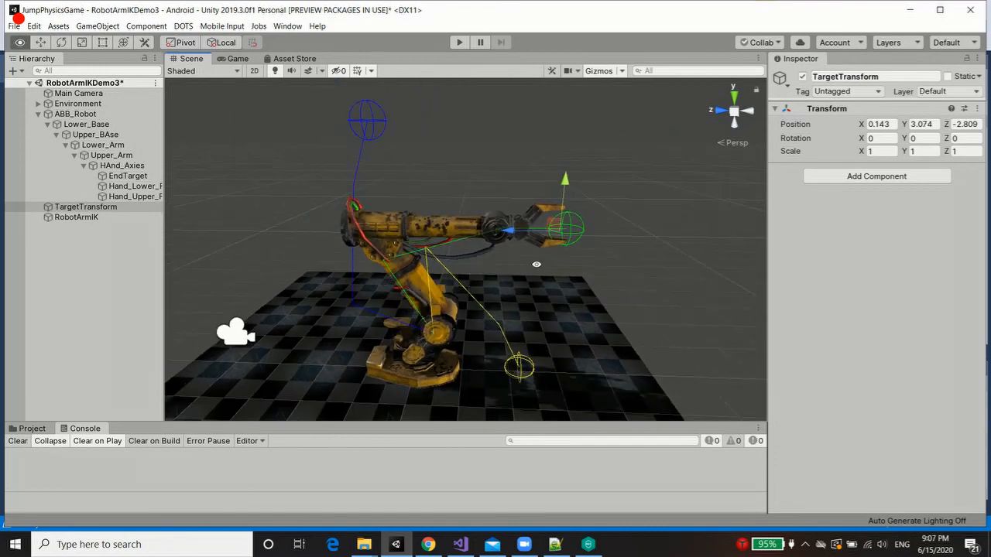
left_click_drag(625, 274, 656, 219, "alt")
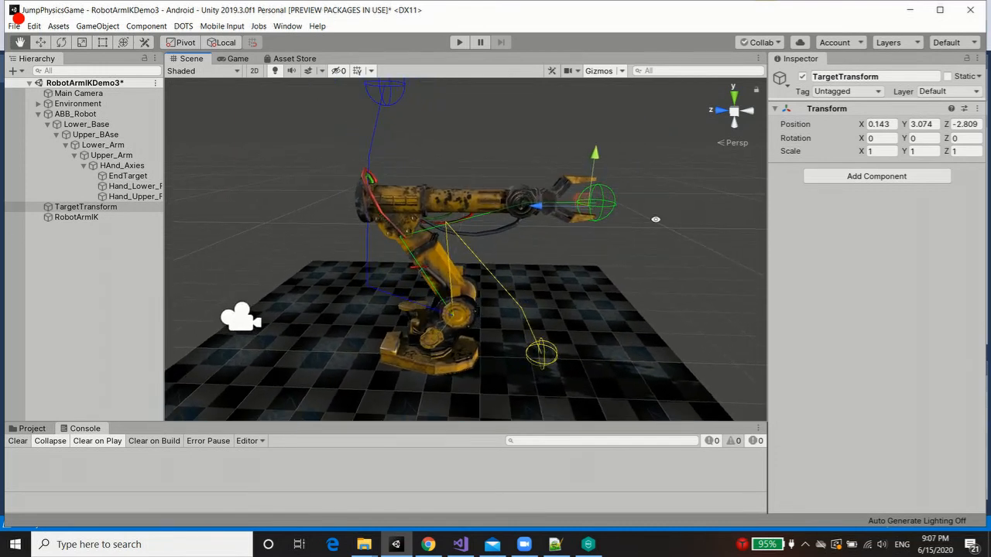